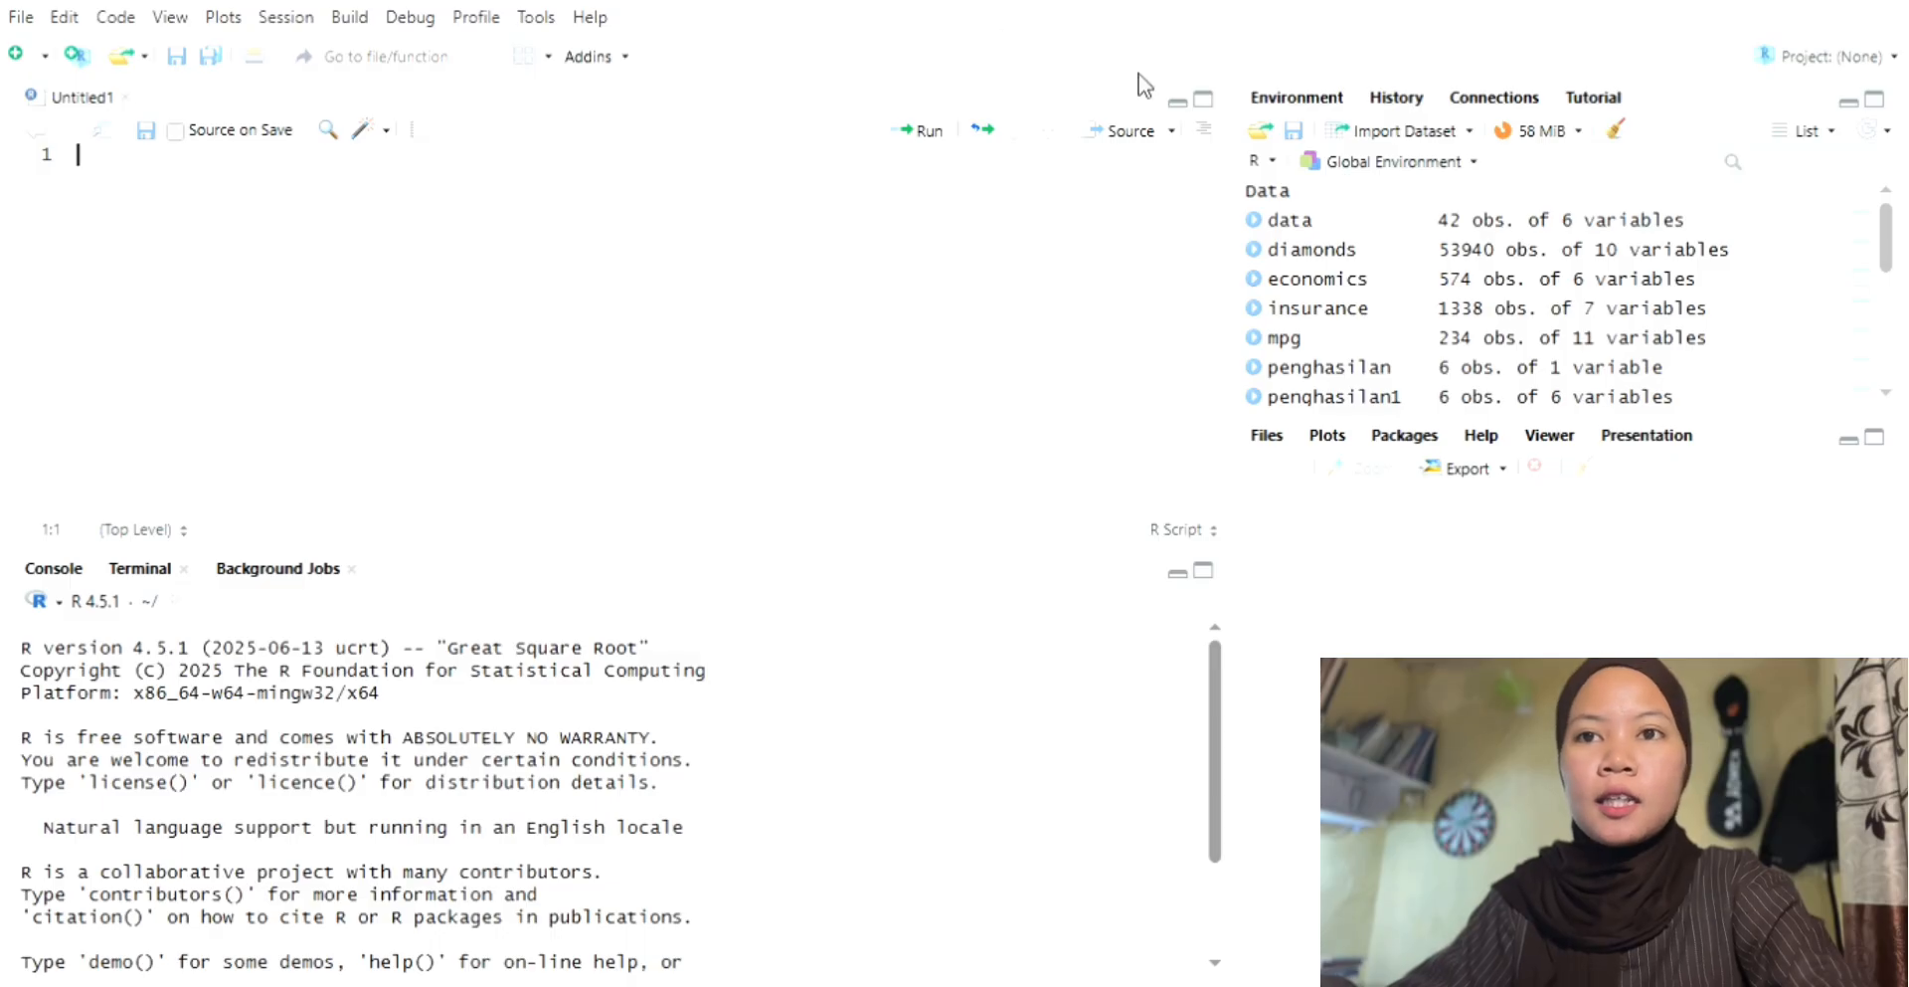
Step: Load DOC-20251129-WA0270.csv from Downloads into a readr text import and start editing the dataset name
{"action": "left_click", "coordinate": [1339, 137]}
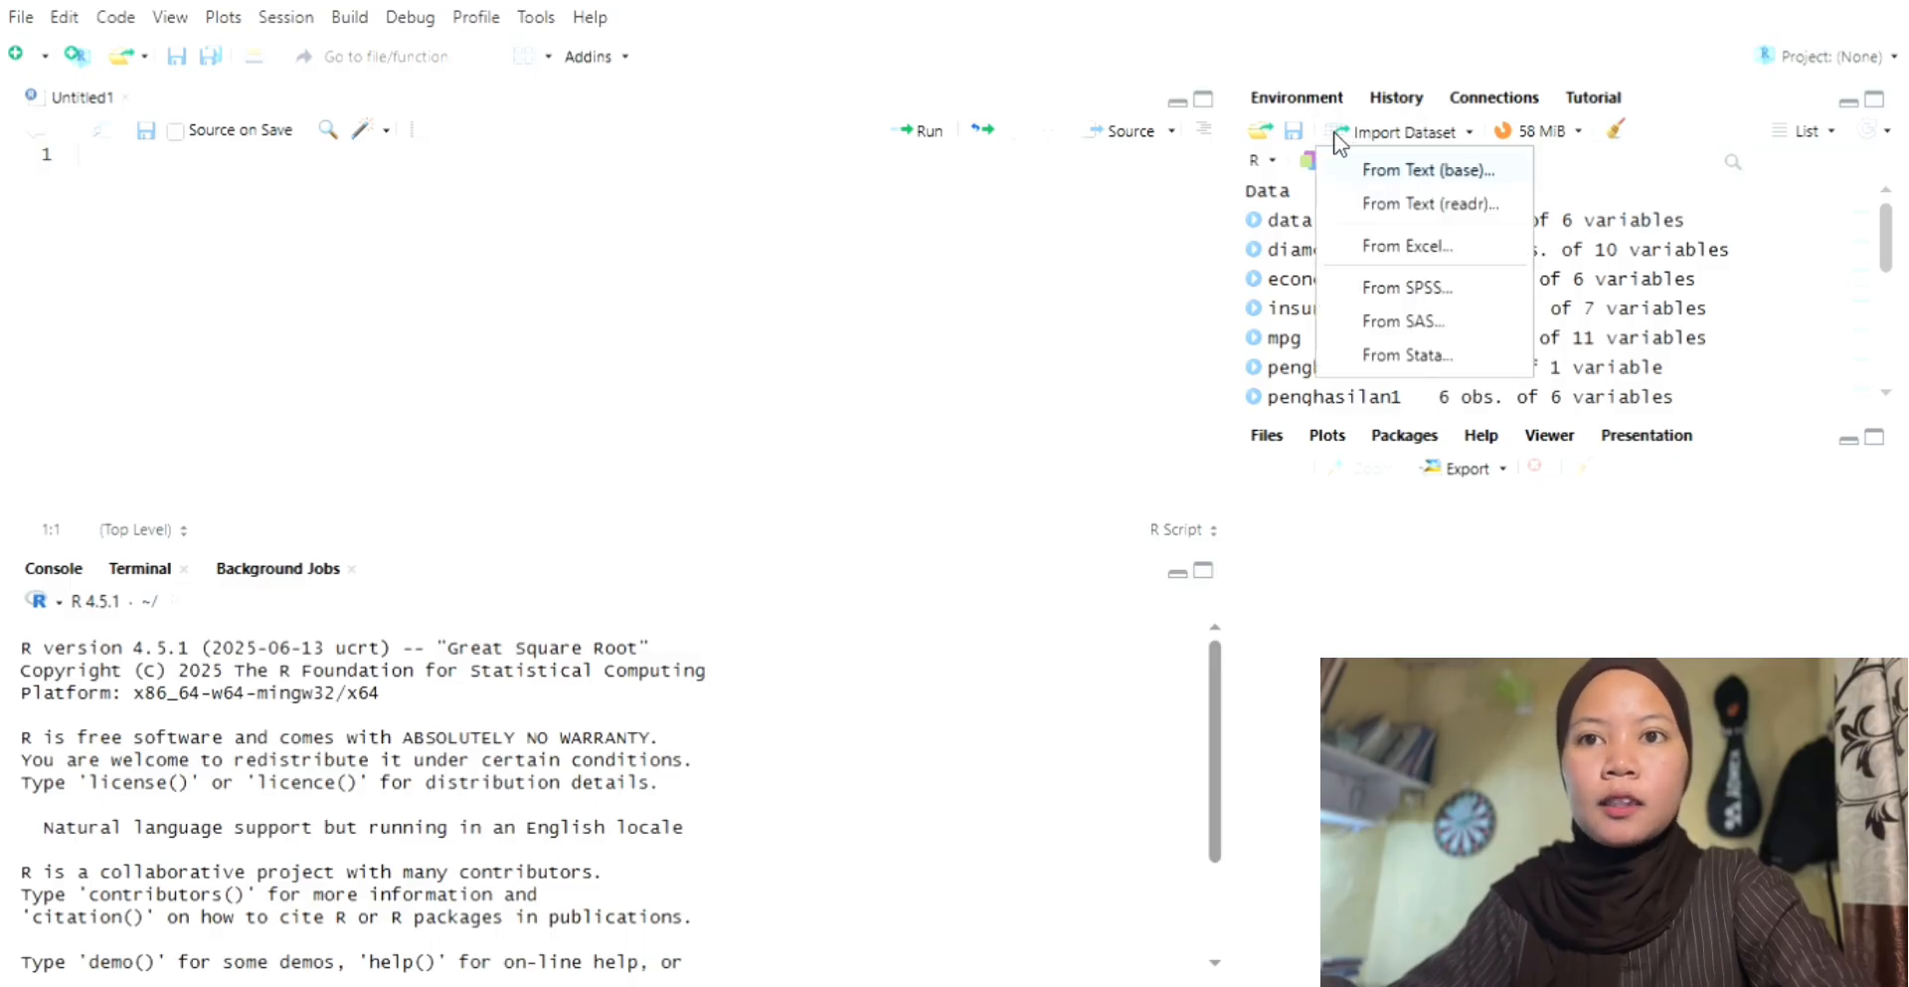
{"action": "left_click", "coordinate": [1385, 205]}
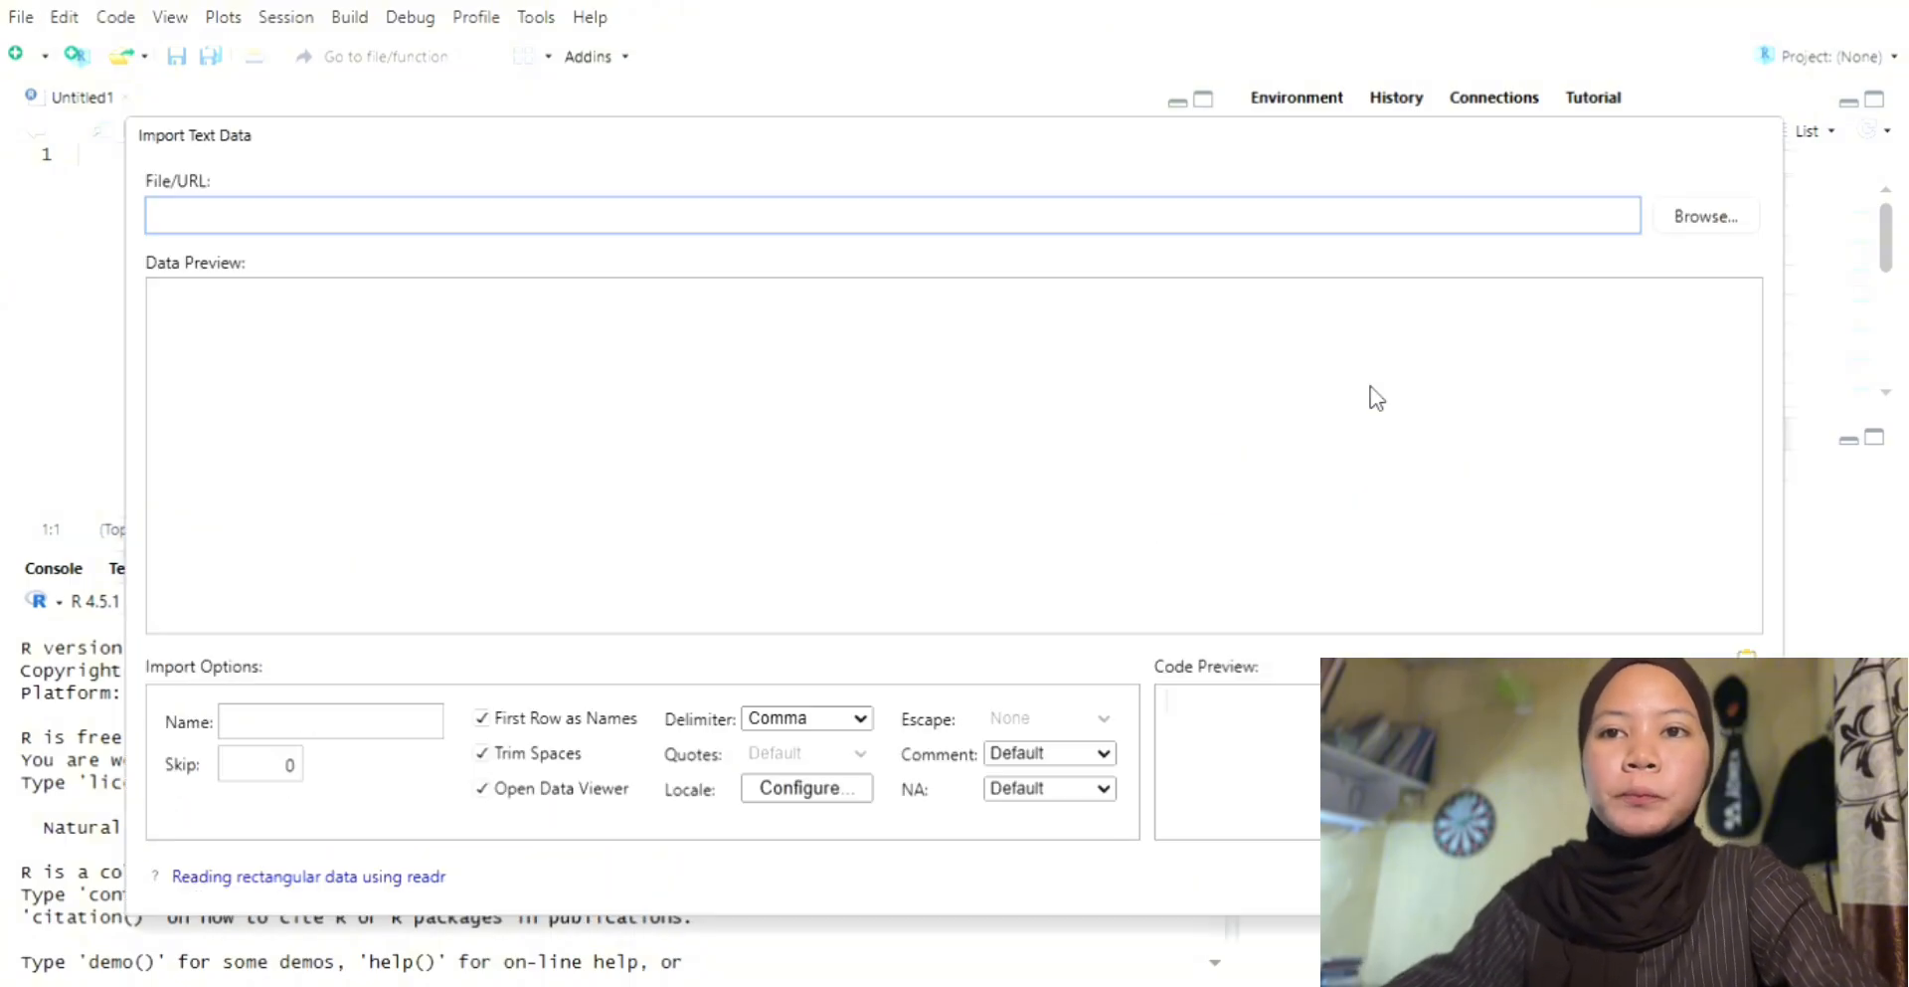
{"action": "left_click", "coordinate": [1710, 229]}
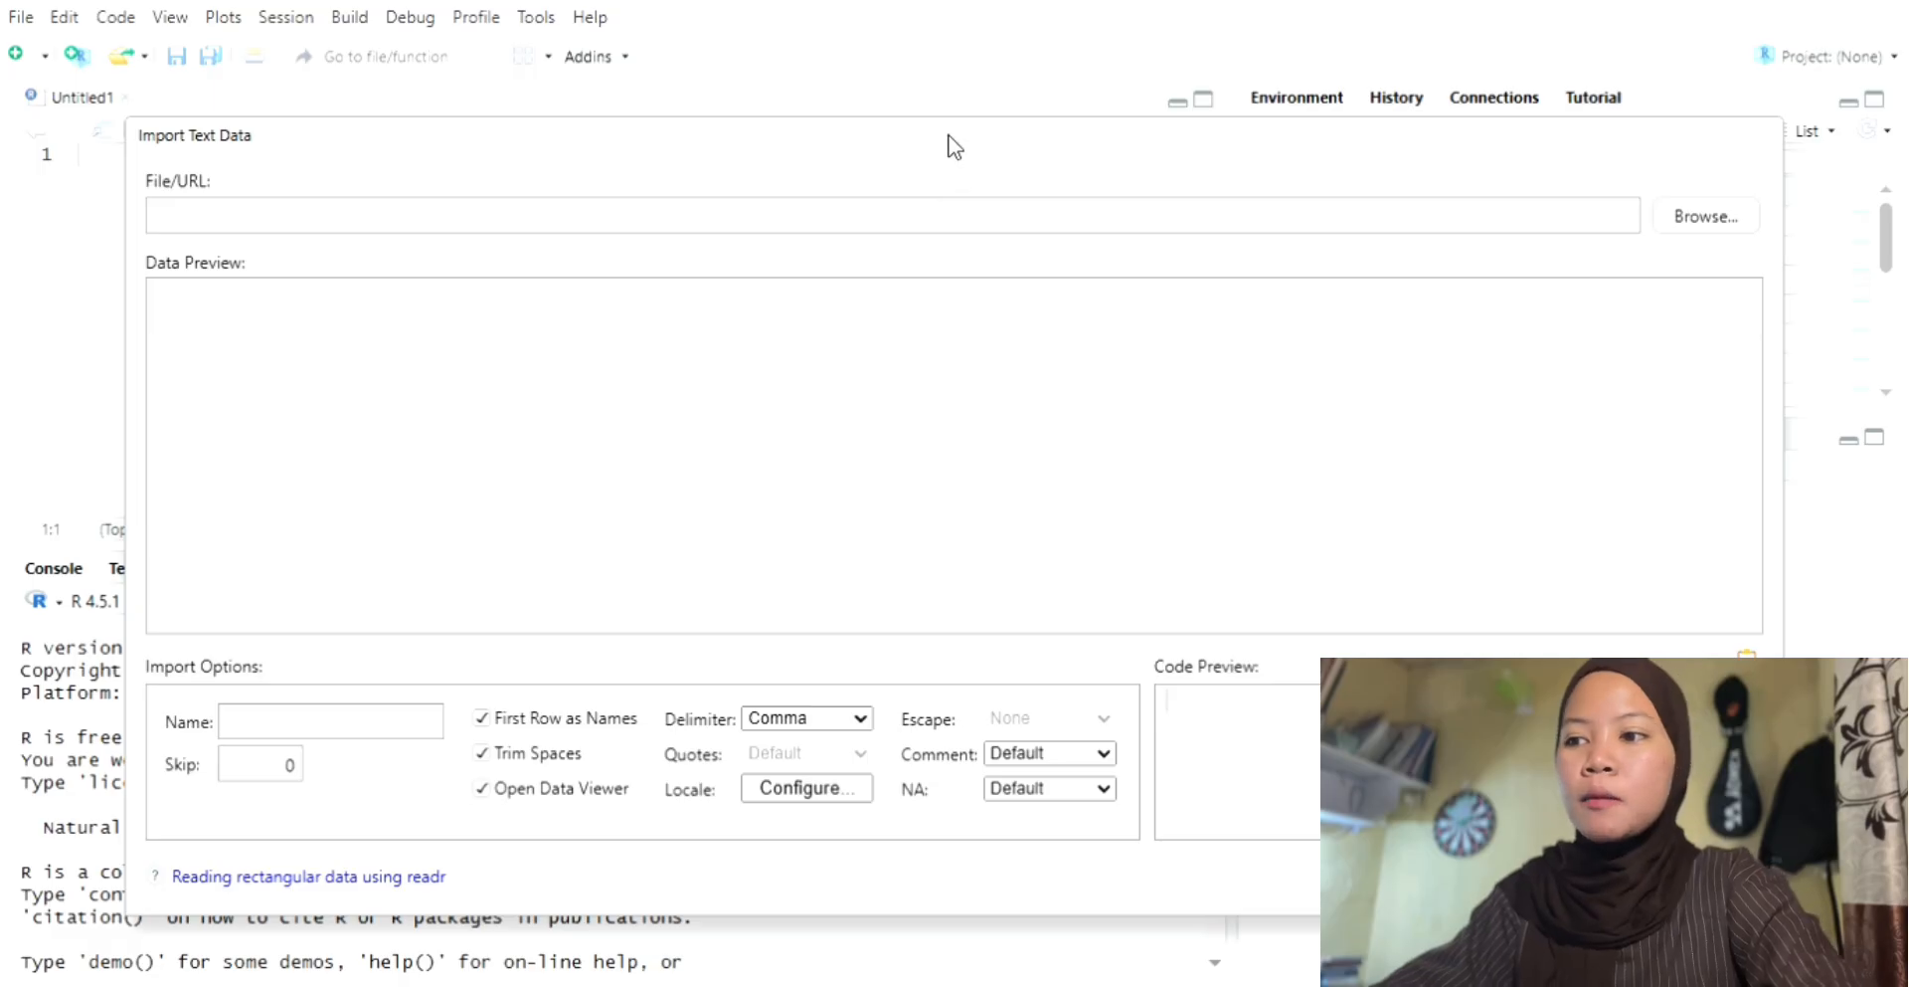
{"action": "left_click", "coordinate": [413, 724]}
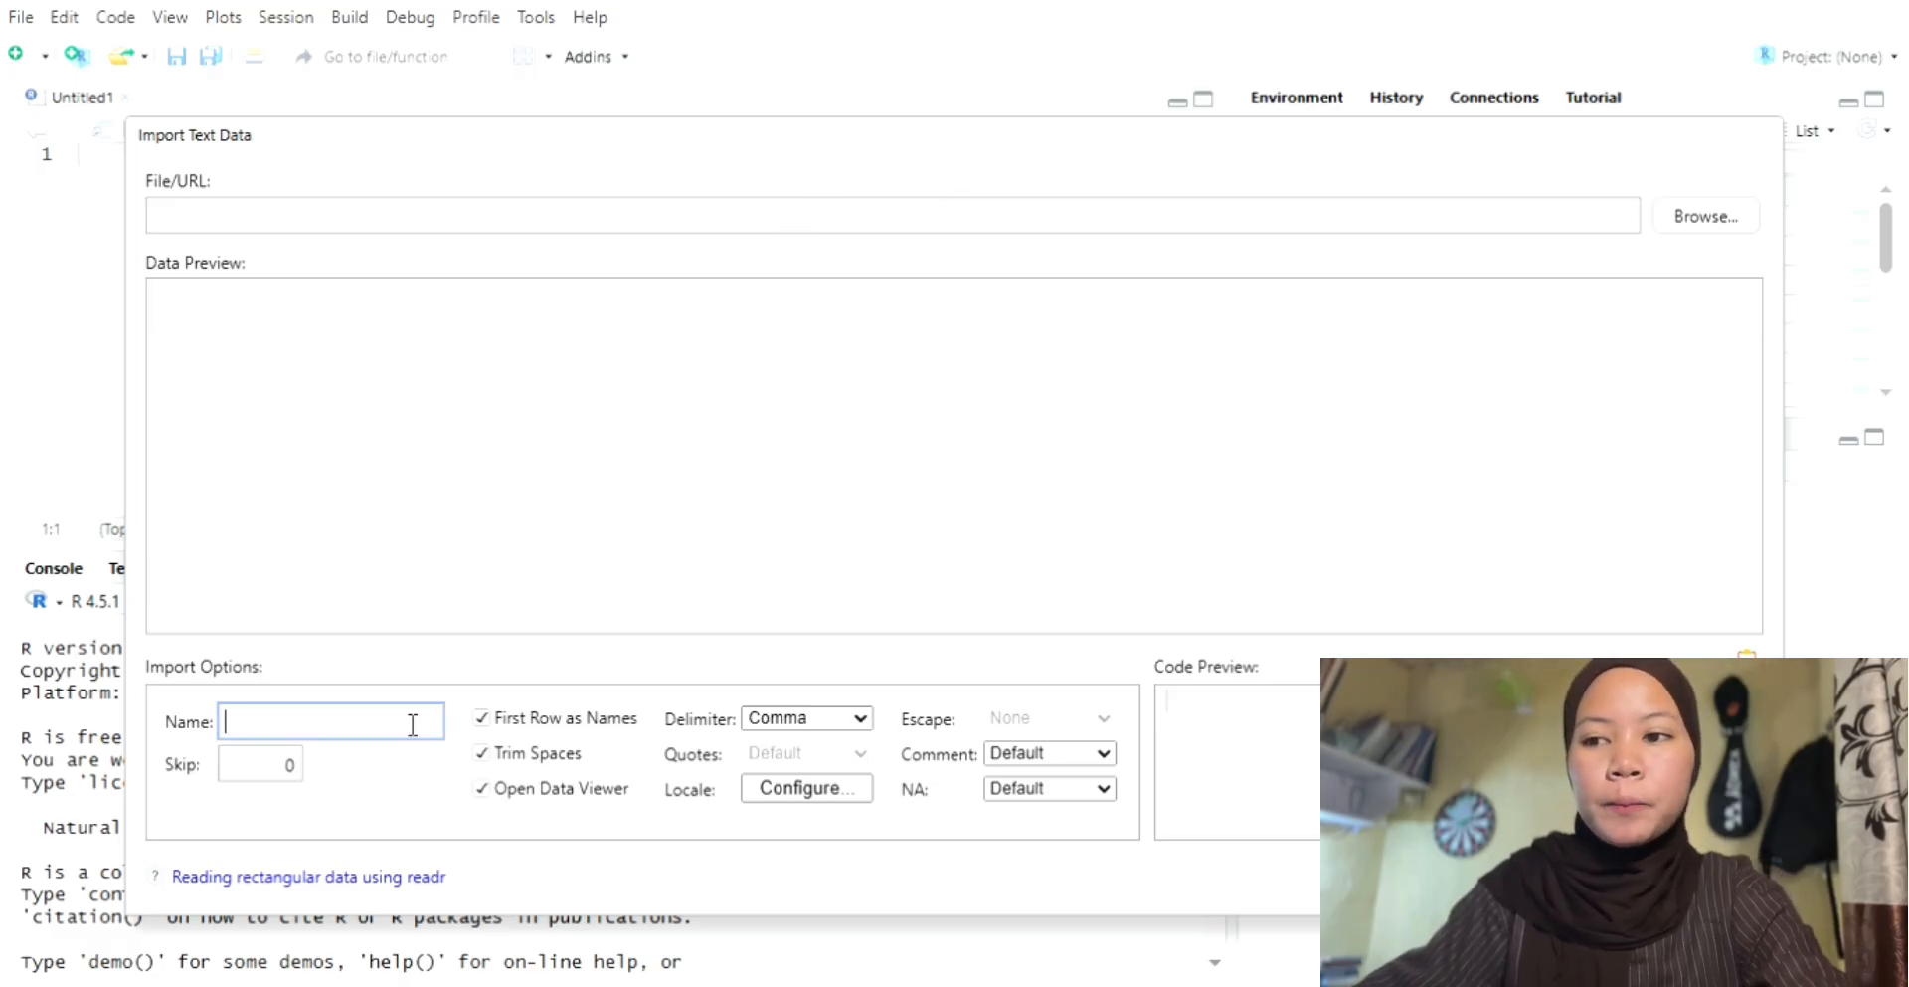
{"action": "type", "text": "pART"}
{"action": "key", "text": "BackSpace"}
{"action": "key", "text": "BackSpace"}
{"action": "key", "text": "BackSpace"}
{"action": "key", "text": "BackSpace"}
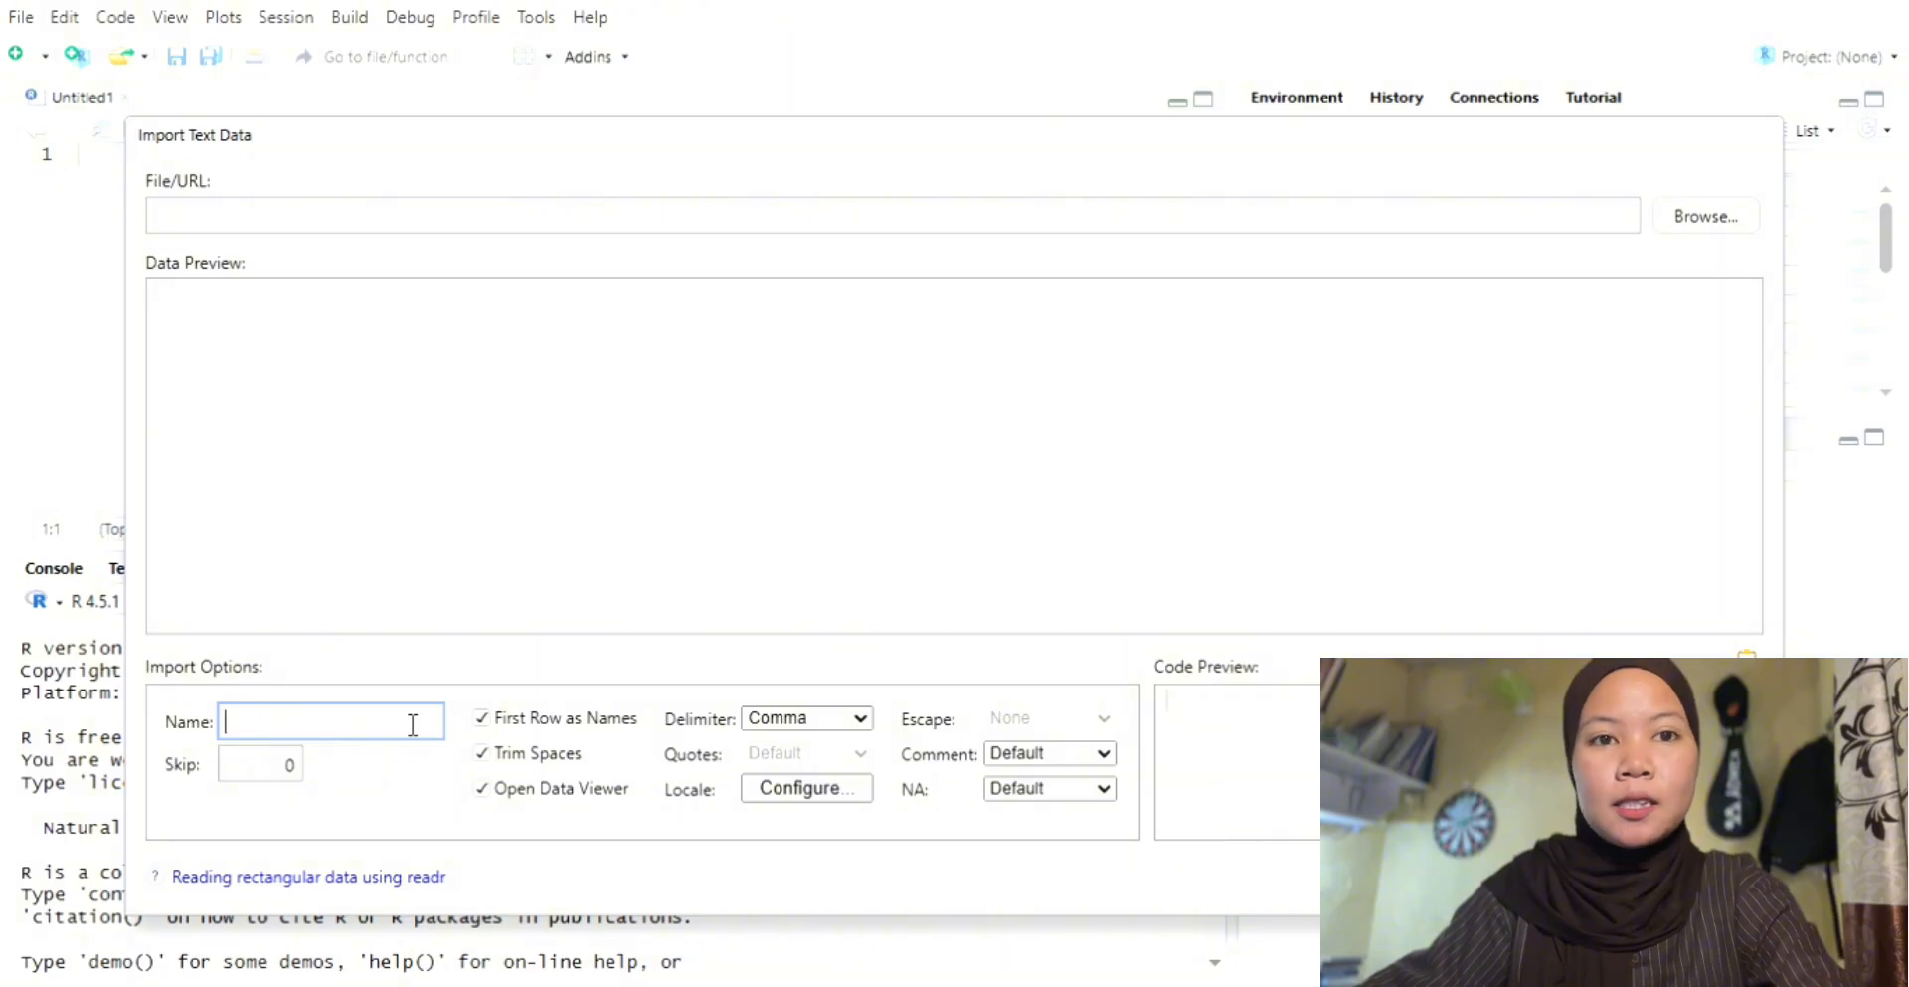
{"action": "type", "text": "dataset"}
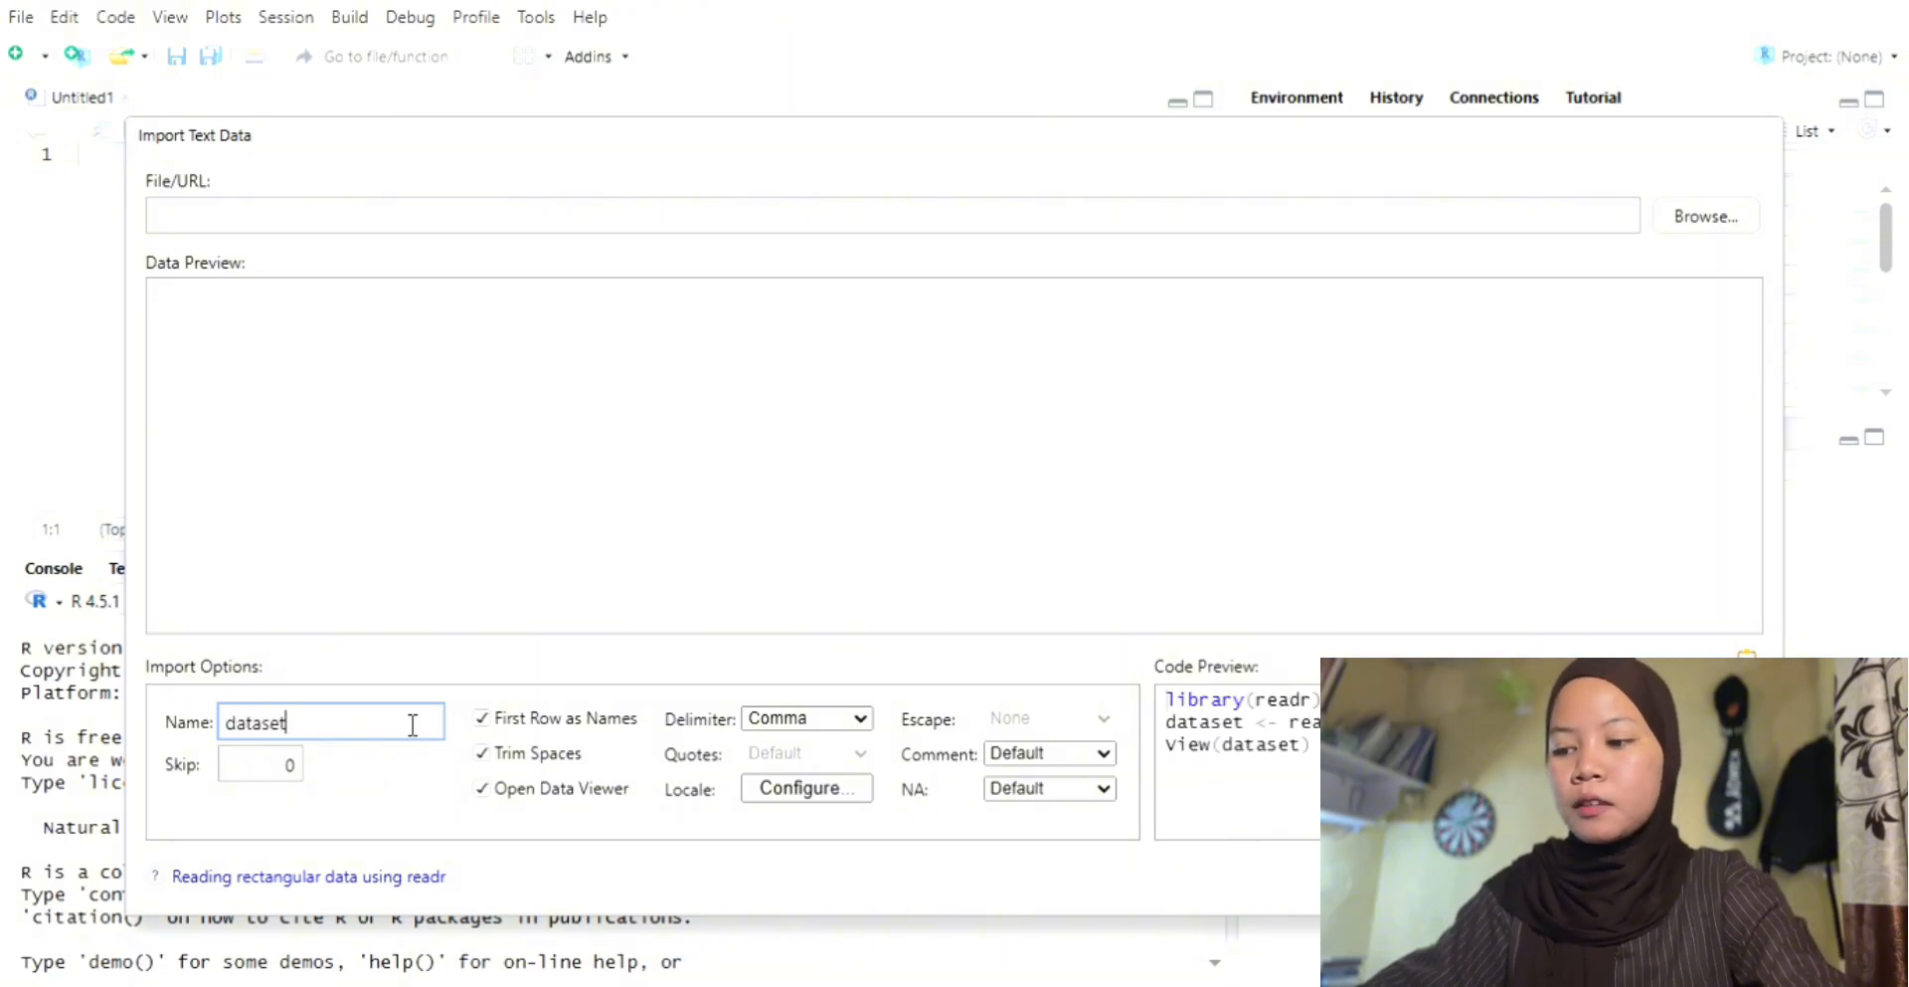
{"action": "type", "text": "isis"}
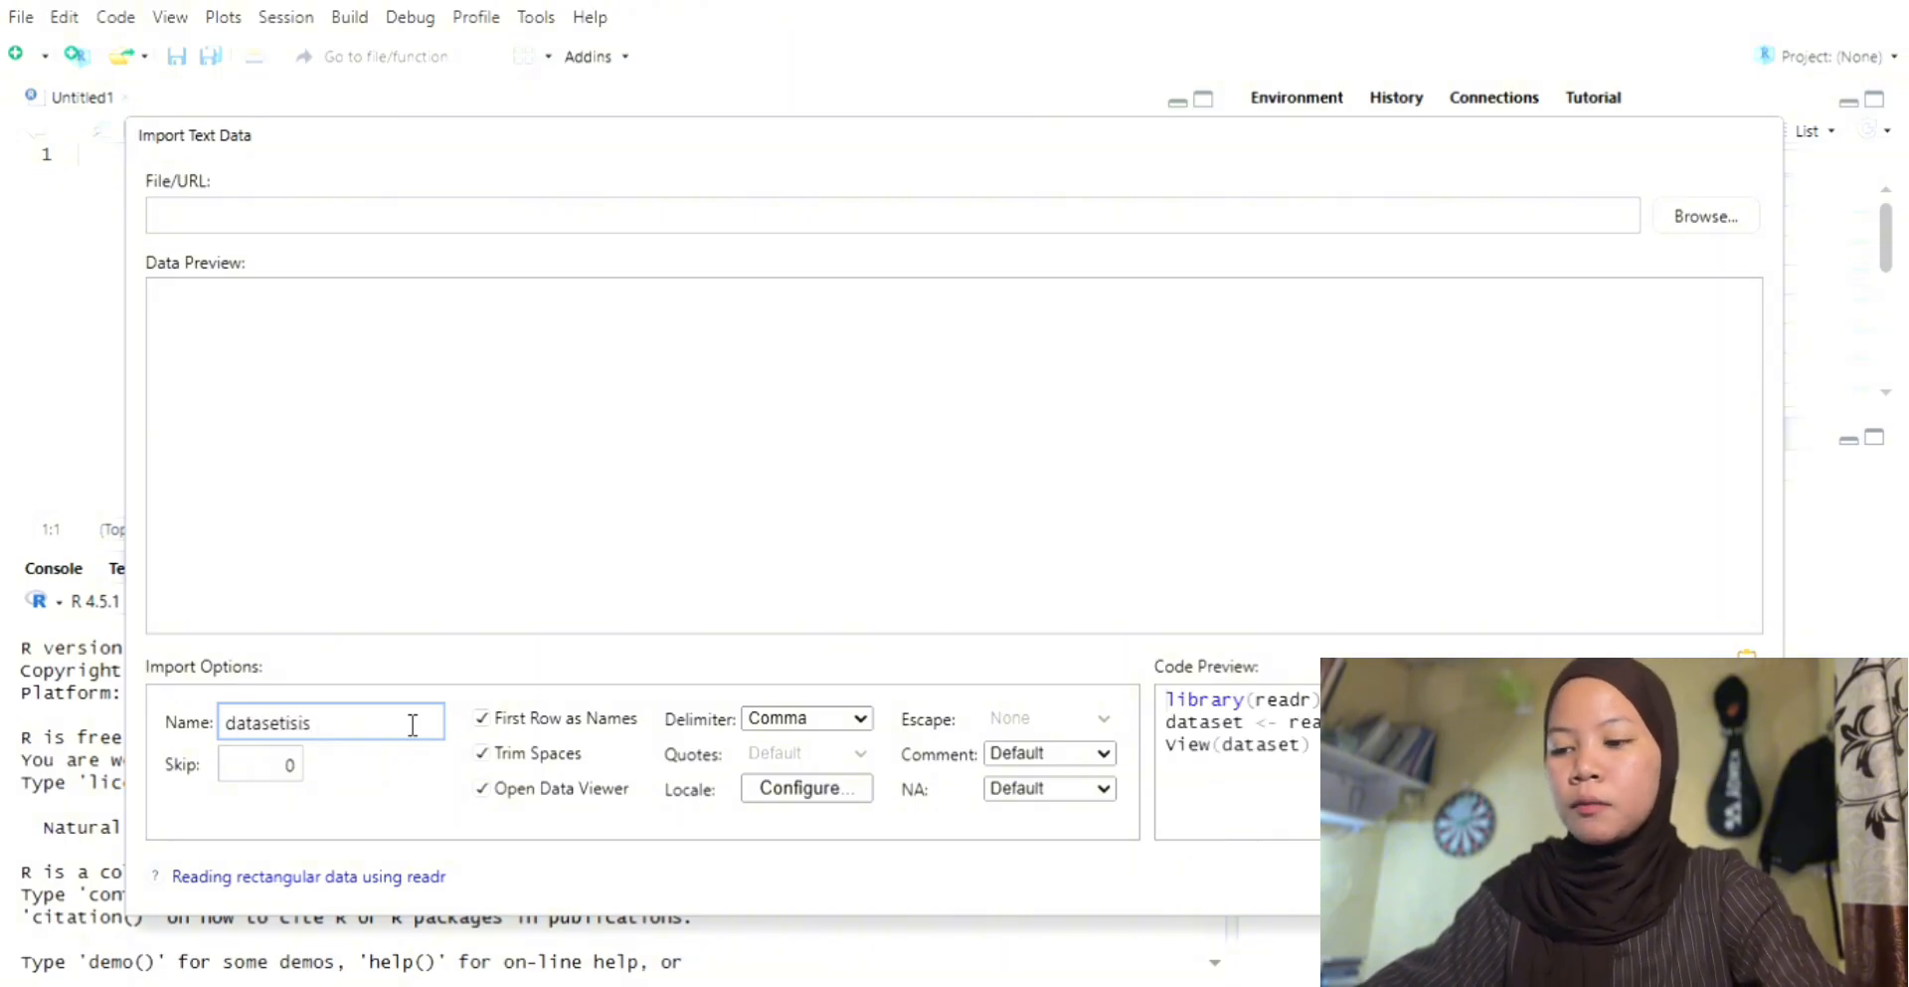
{"action": "key", "text": "BackSpace"}
{"action": "key", "text": "BackSpace"}
{"action": "key", "text": "BackSpace"}
{"action": "key", "text": "BackSpace"}
{"action": "key", "text": "BackSpace"}
{"action": "key", "text": "BackSpace"}
{"action": "key", "text": "BackSpace"}
{"action": "key", "text": "BackSpace"}
{"action": "key", "text": "BackSpace"}
{"action": "key", "text": "BackSpace"}
{"action": "type", "text": "P"}
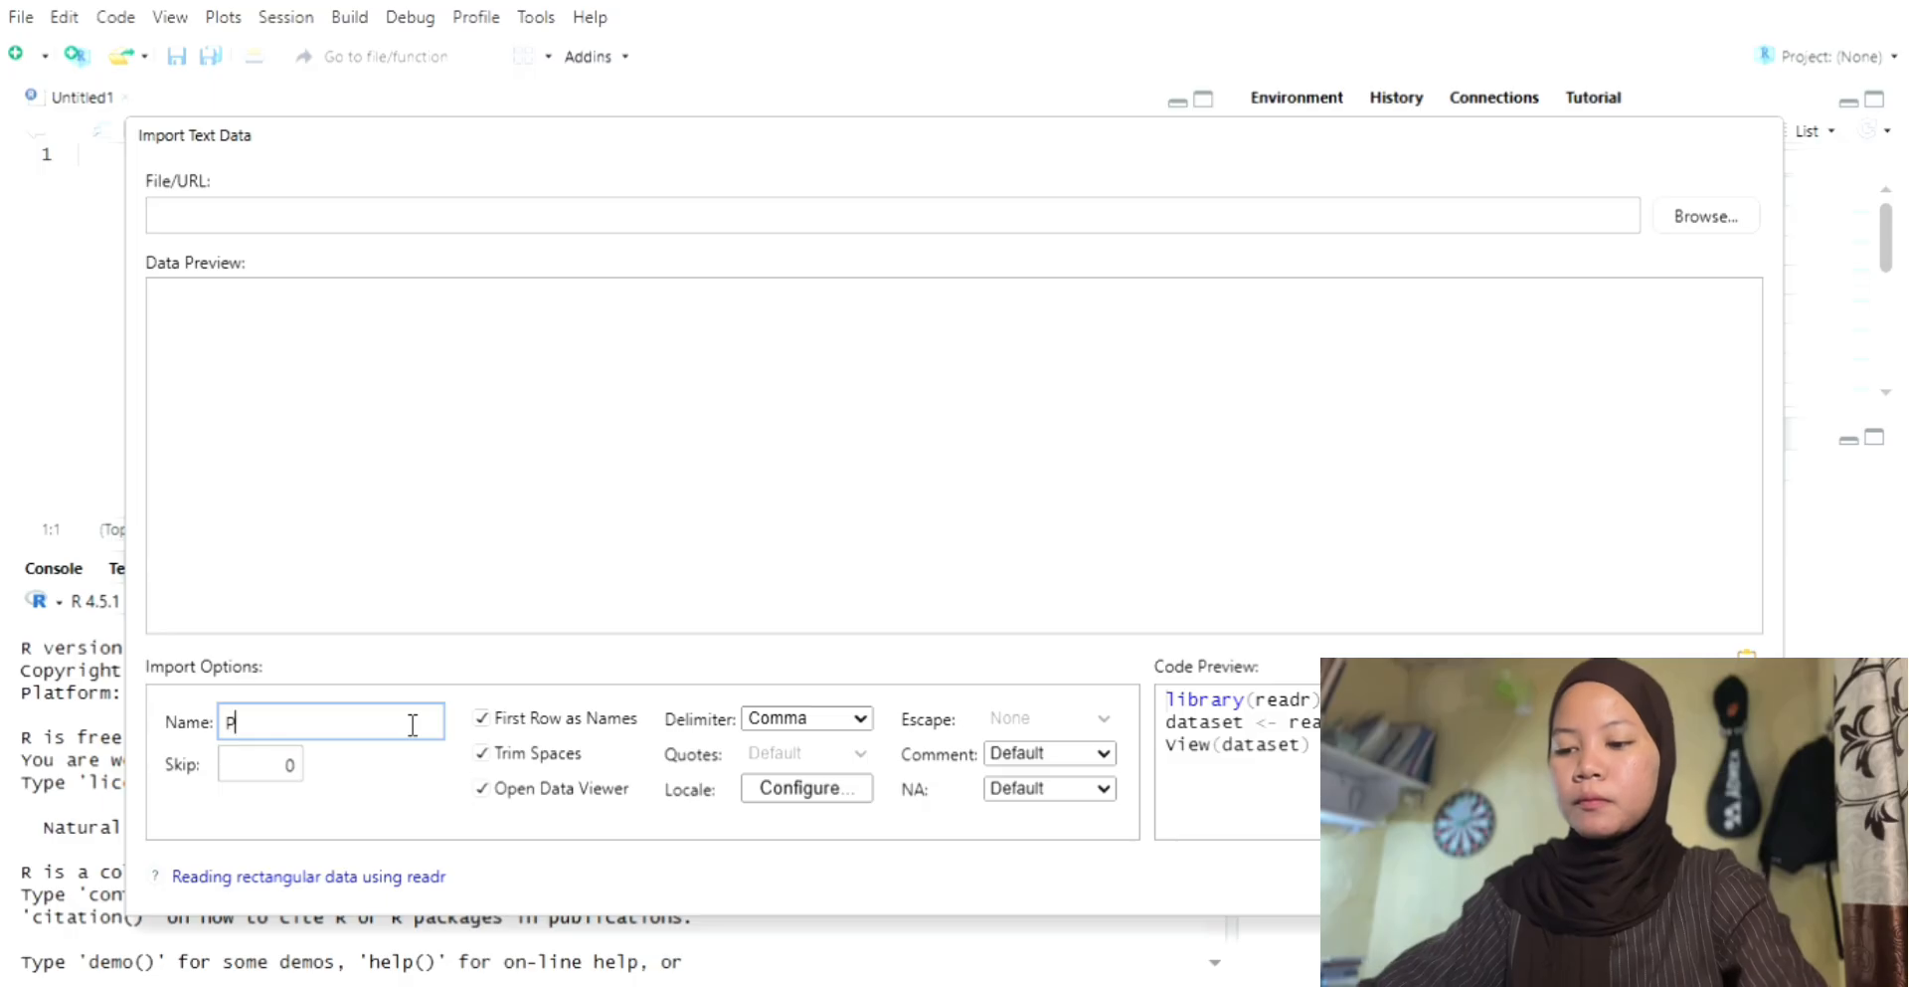
{"action": "type", "text": "artisipa"}
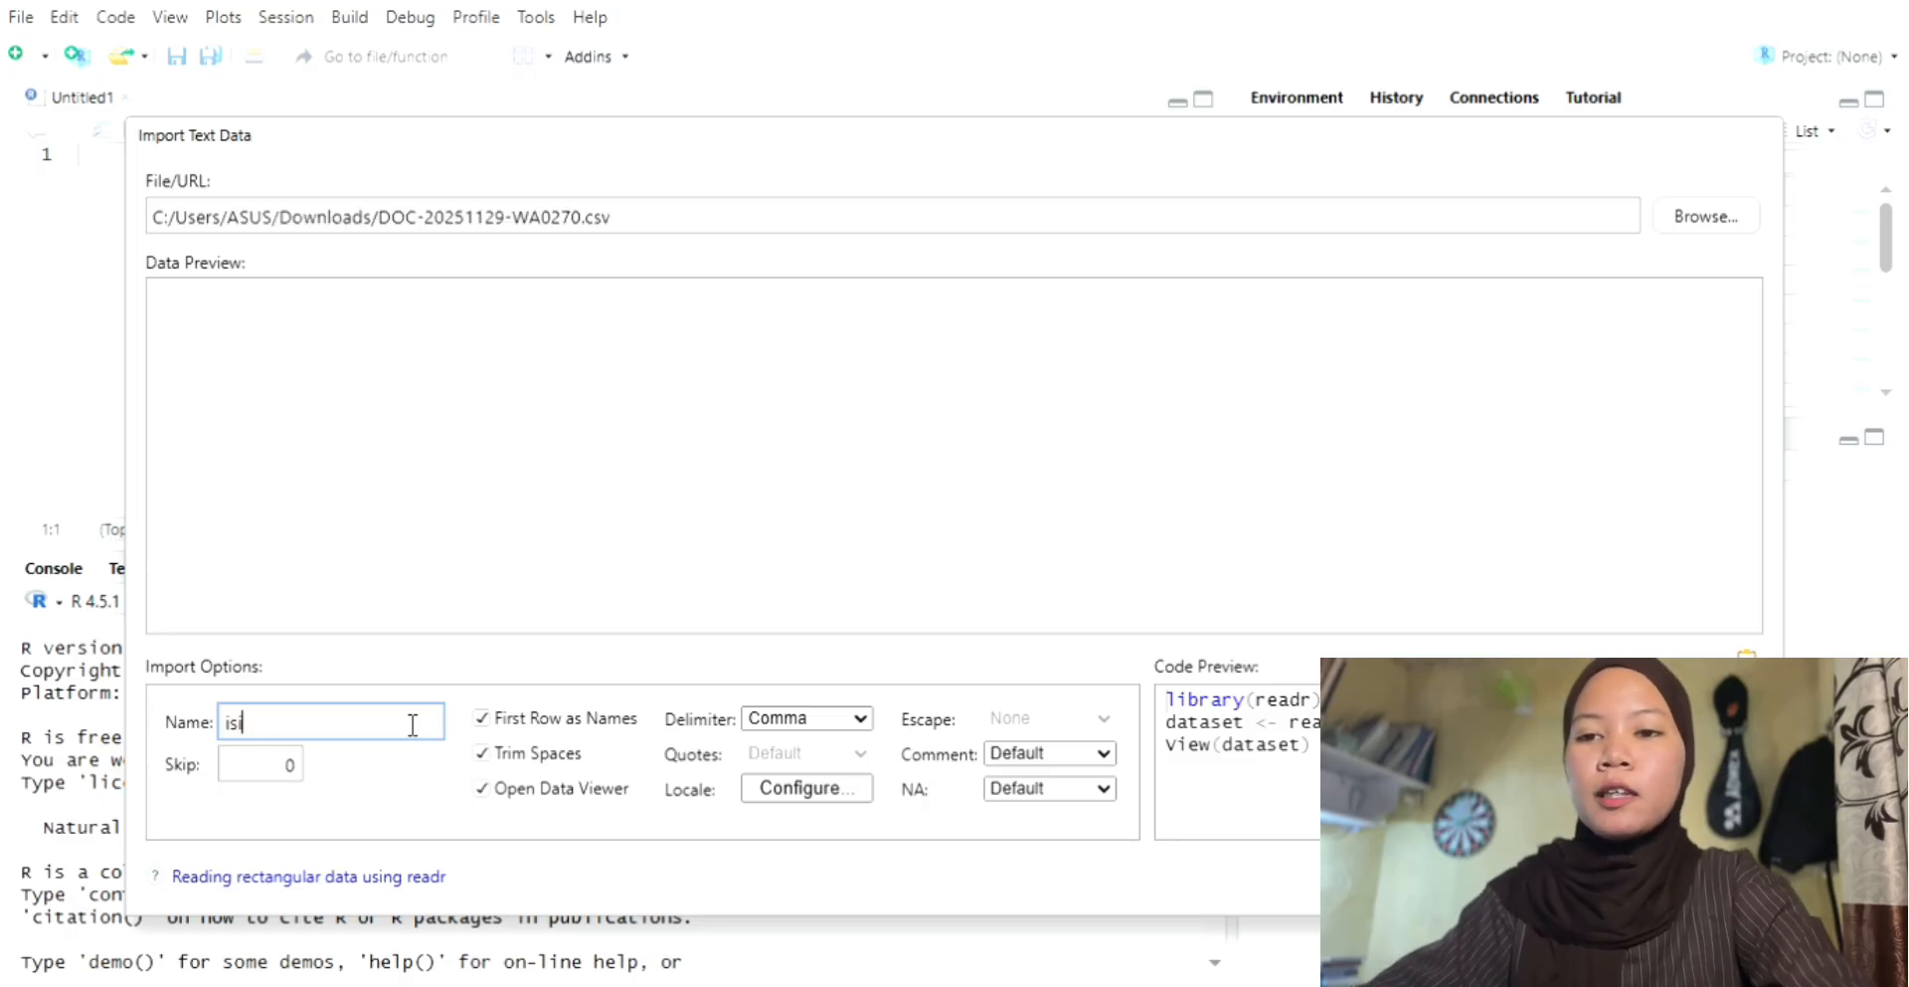
{"action": "type", "text": "si"}
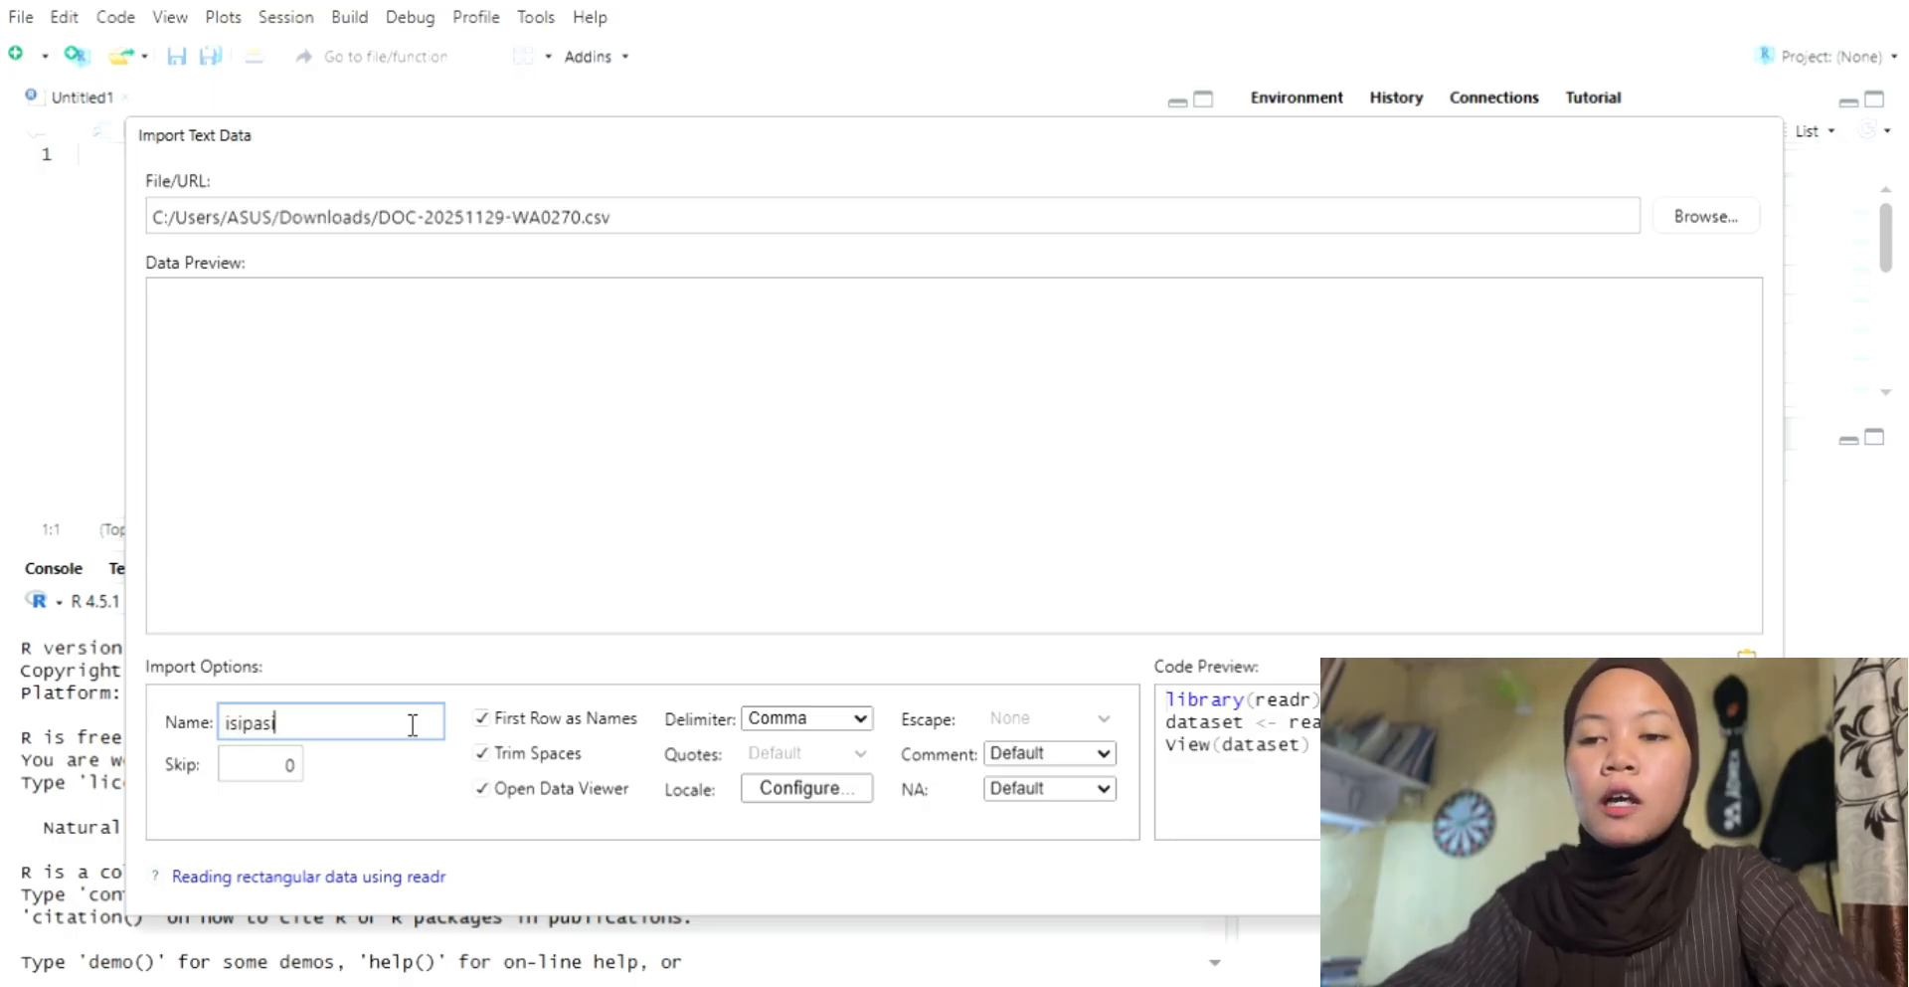
{"action": "key", "text": "BackSpace"}
{"action": "key", "text": "BackSpace"}
{"action": "key", "text": "BackSpace"}
{"action": "key", "text": "BackSpace"}
{"action": "key", "text": "BackSpace"}
{"action": "key", "text": "BackSpace"}
{"action": "key", "text": "BackSpace"}
{"action": "key", "text": "BackSpace"}
{"action": "key", "text": "BackSpace"}
{"action": "key", "text": "BackSpace"}
{"action": "key", "text": "BackSpace"}
{"action": "key", "text": "BackSpace"}
{"action": "key", "text": "BackSpace"}
{"action": "key", "text": "BackSpace"}
{"action": "key", "text": "BackSpace"}
{"action": "key", "text": "BackSpace"}
{"action": "key", "text": "BackSpace"}
{"action": "key", "text": "BackSpace"}
{"action": "key", "text": "BackSpace"}
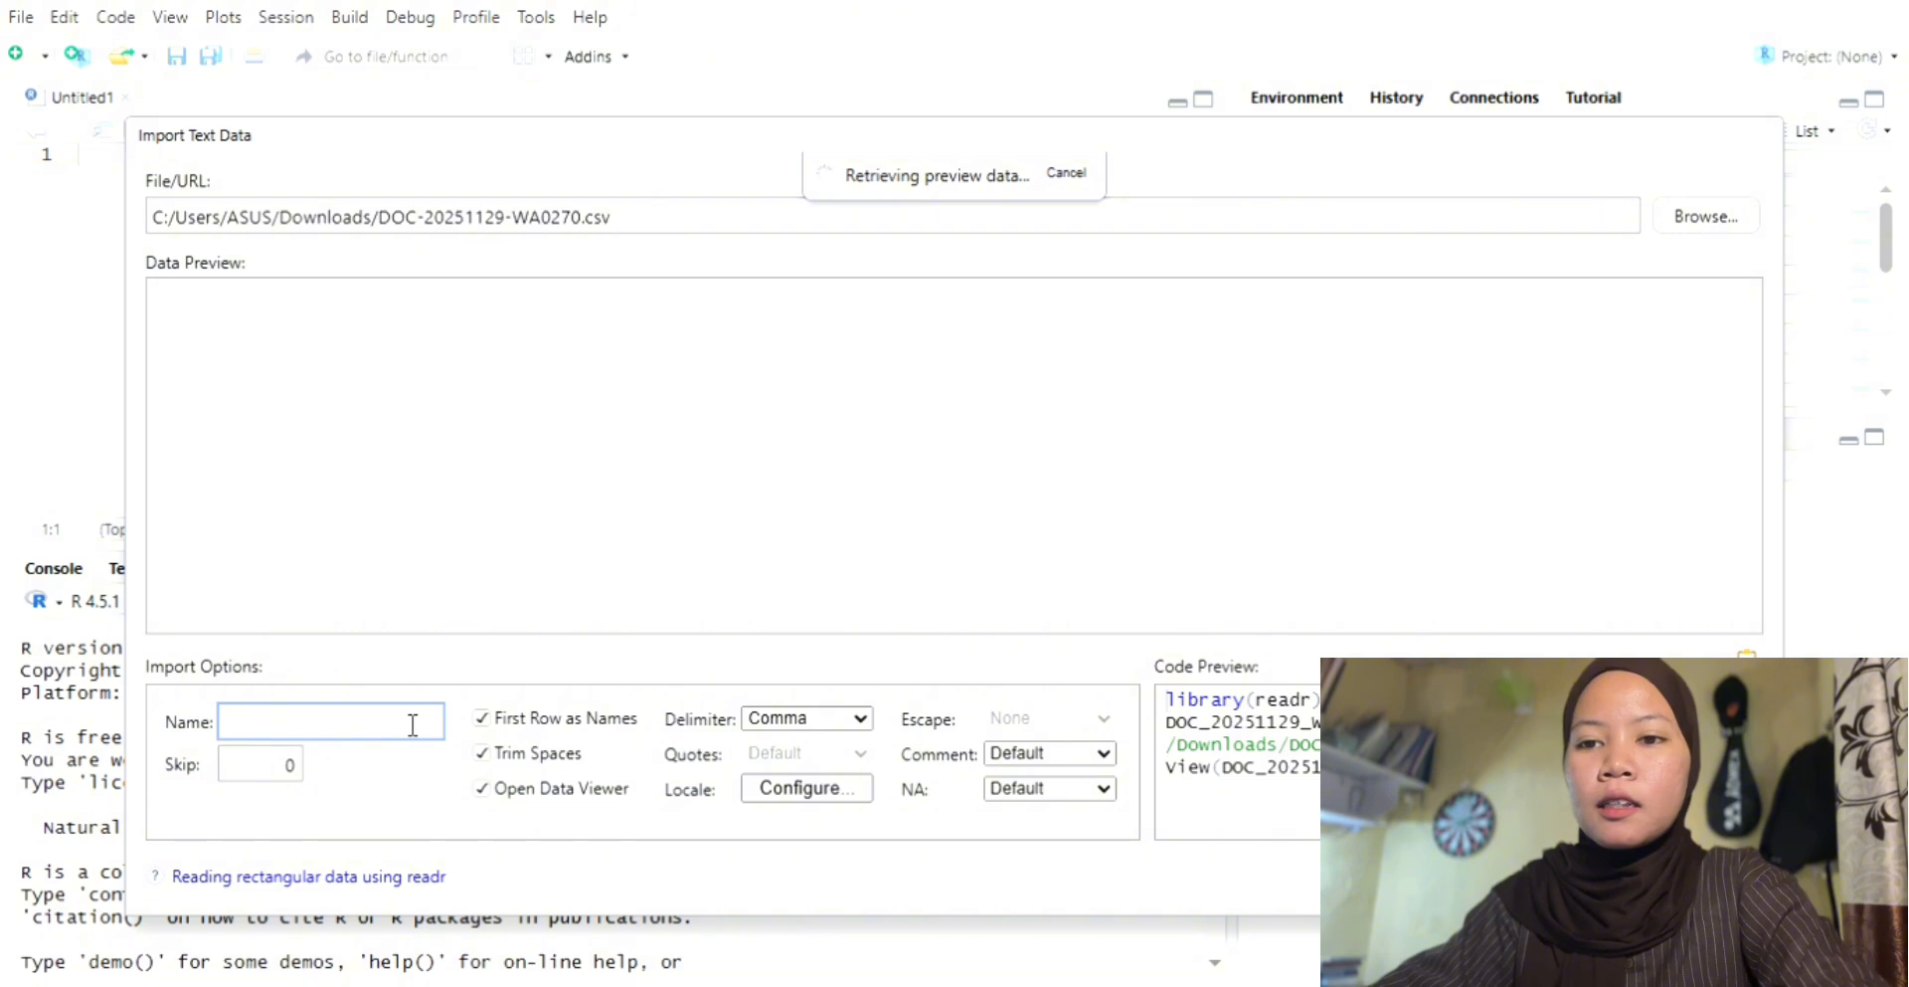
{"action": "type", "text": "p"}
{"action": "key", "text": "BackSpace"}
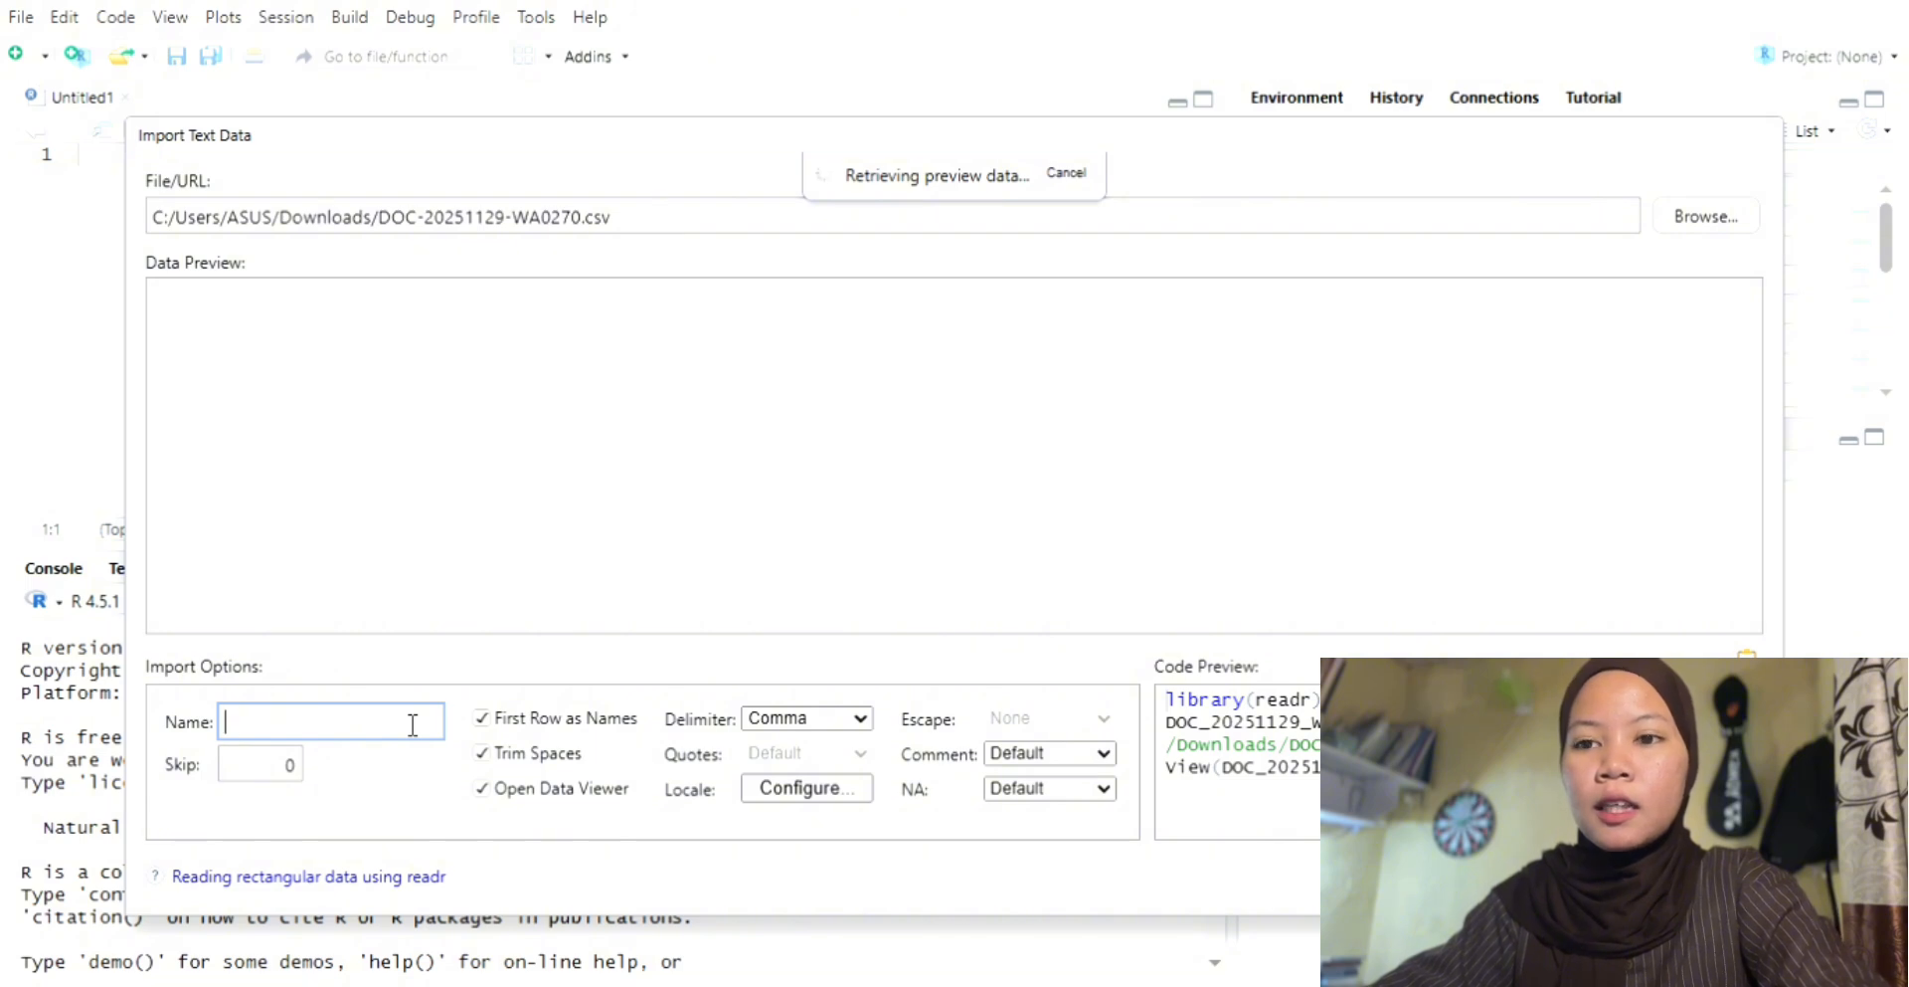
Step: Name the imported dataset Partisipasi and set its "Tingkat partisipasi" column type to Numeric
{"action": "type", "text": "Pa"}
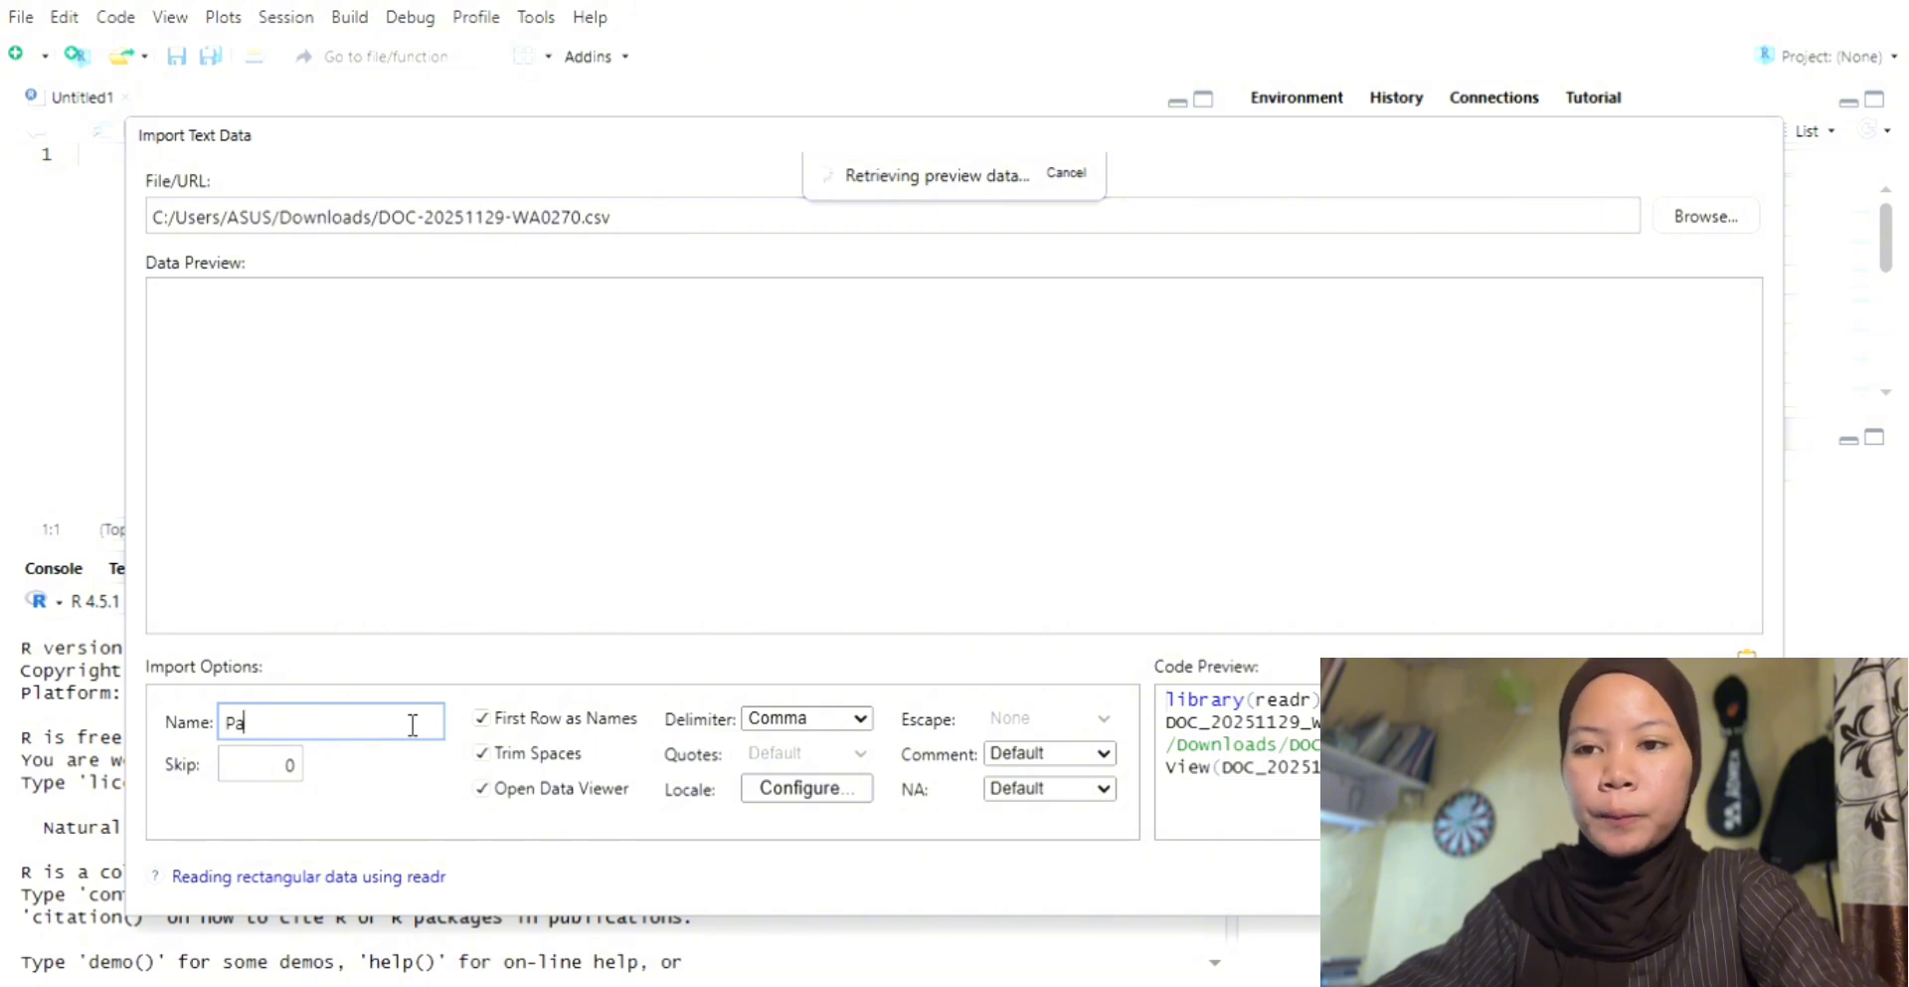
{"action": "type", "text": "rtisi"}
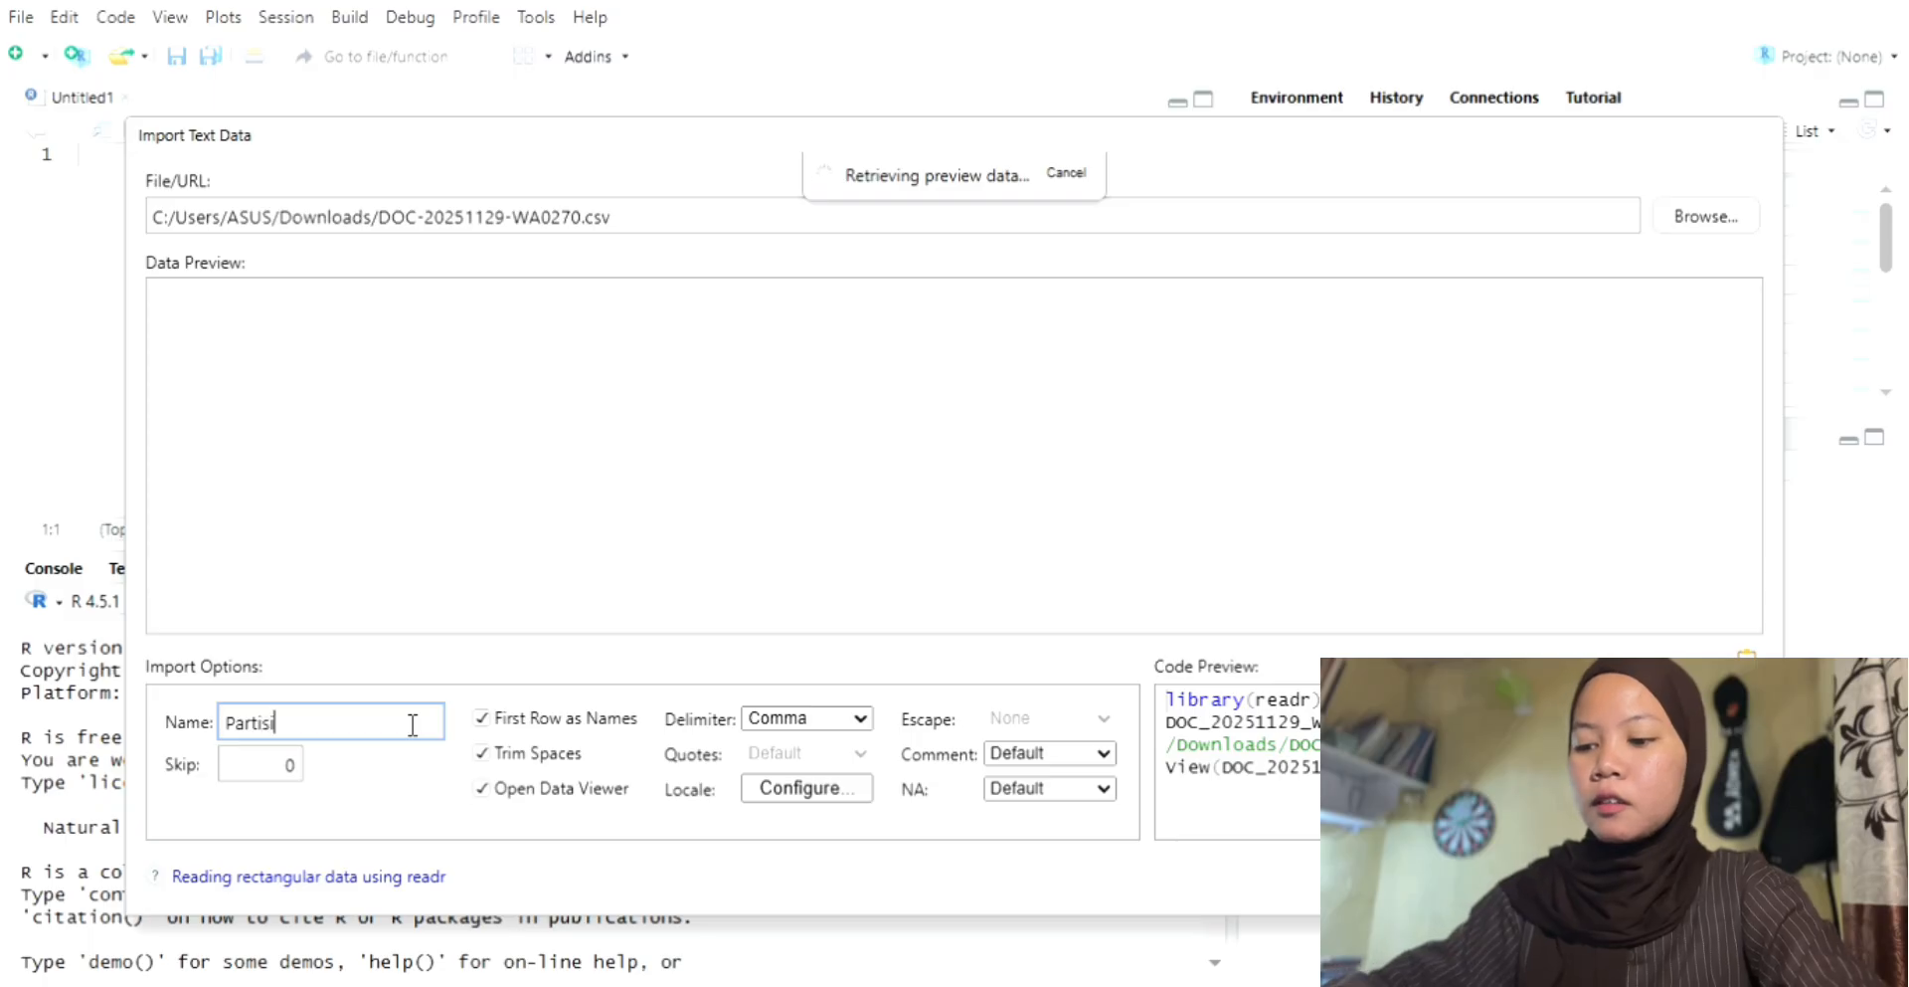
{"action": "type", "text": "pasi"}
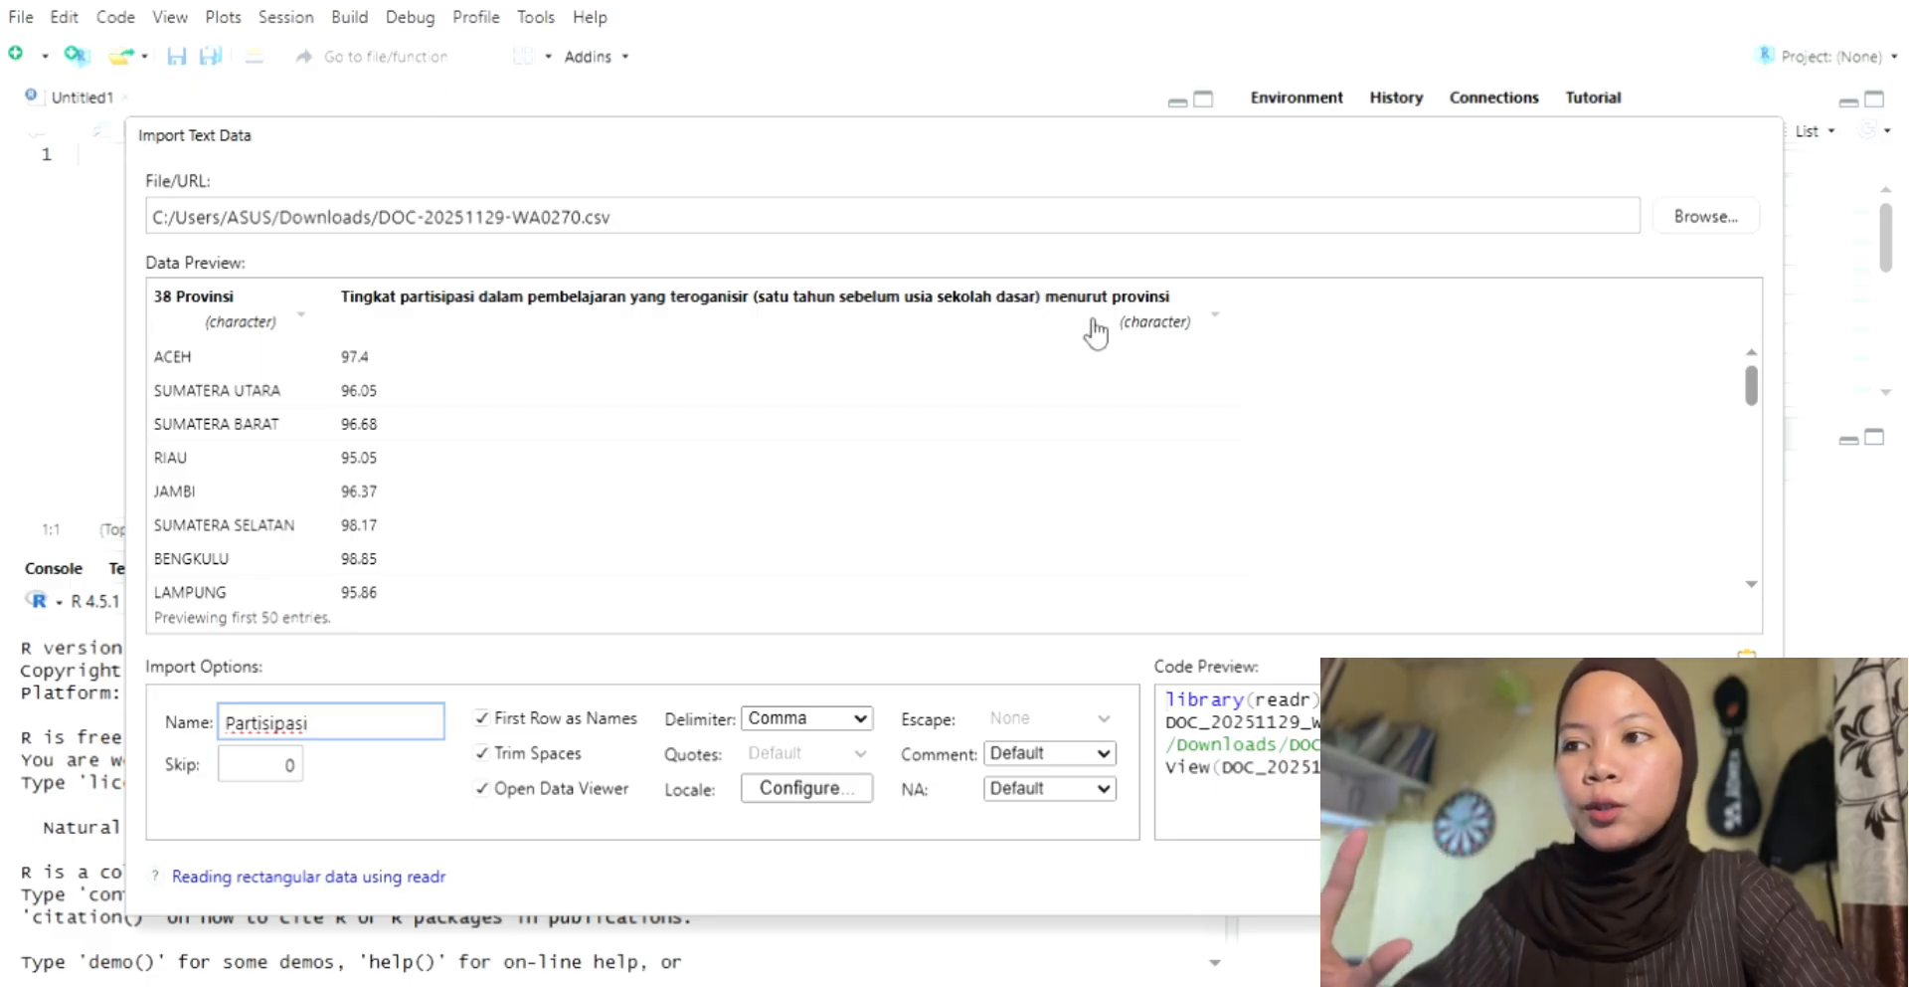
{"action": "left_click", "coordinate": [1154, 322]}
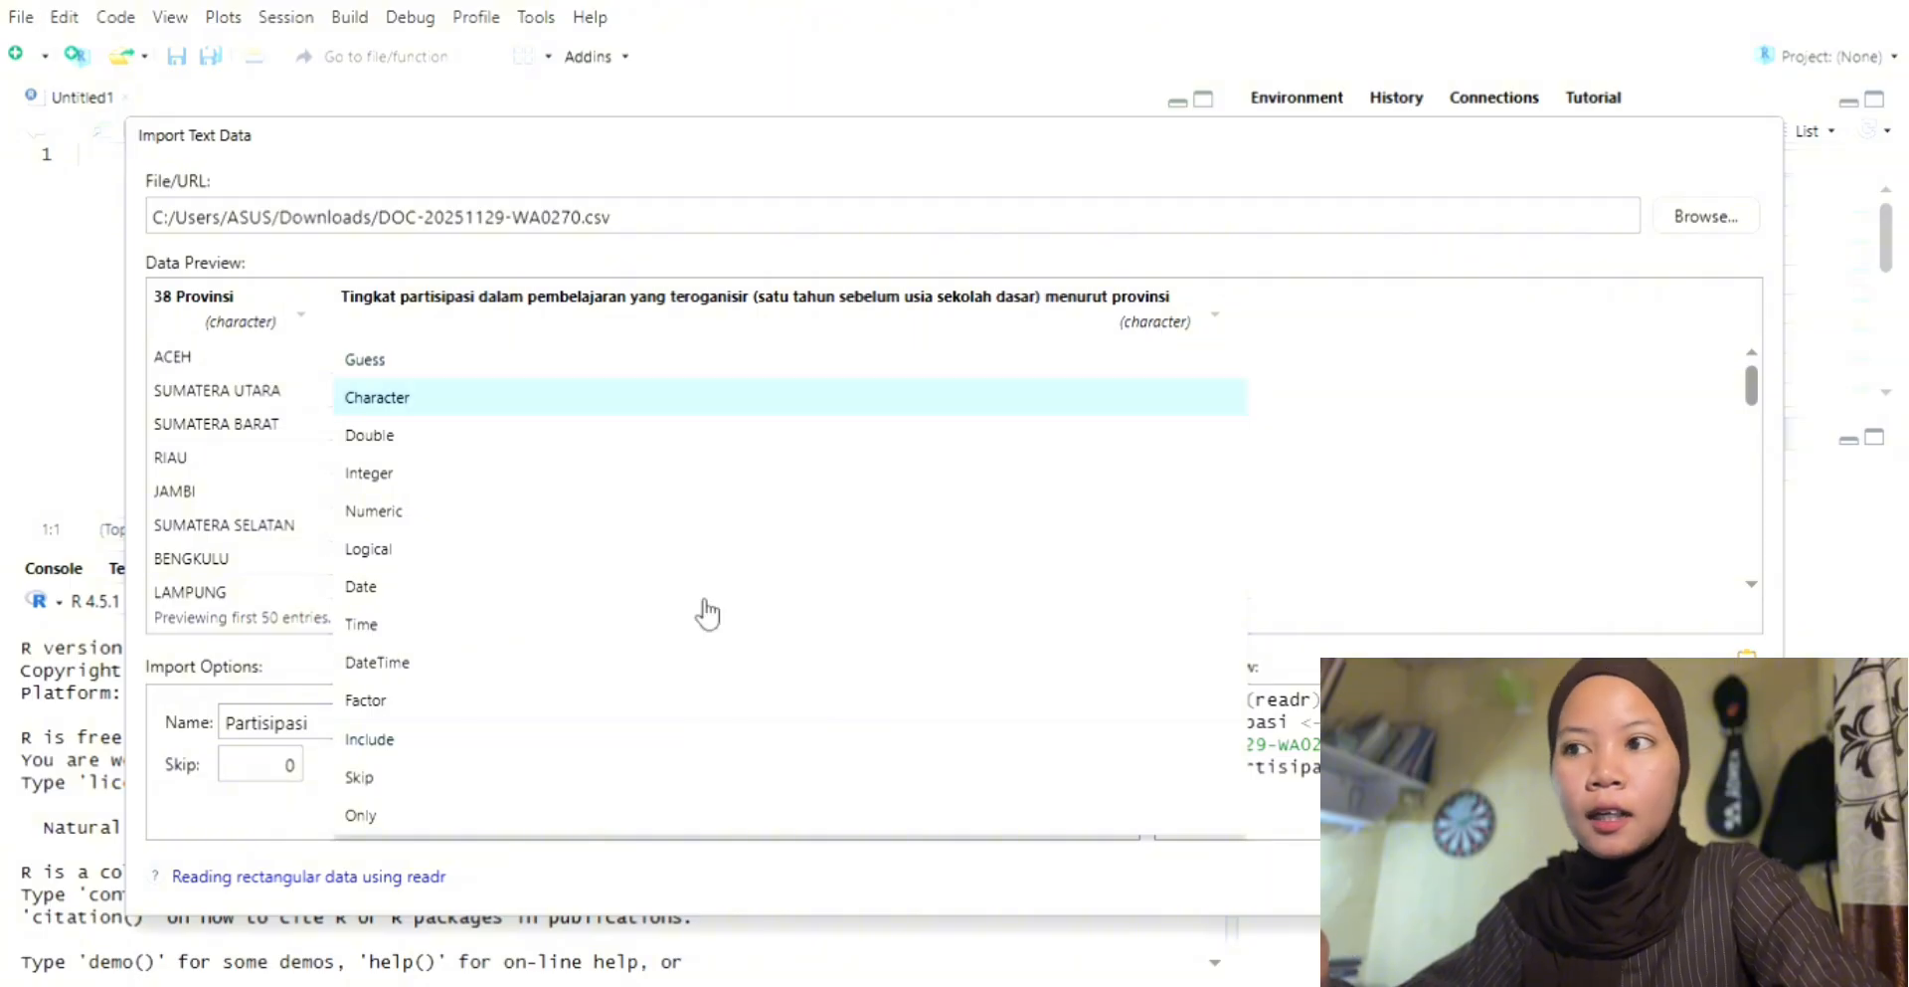
{"action": "left_click", "coordinate": [449, 519]}
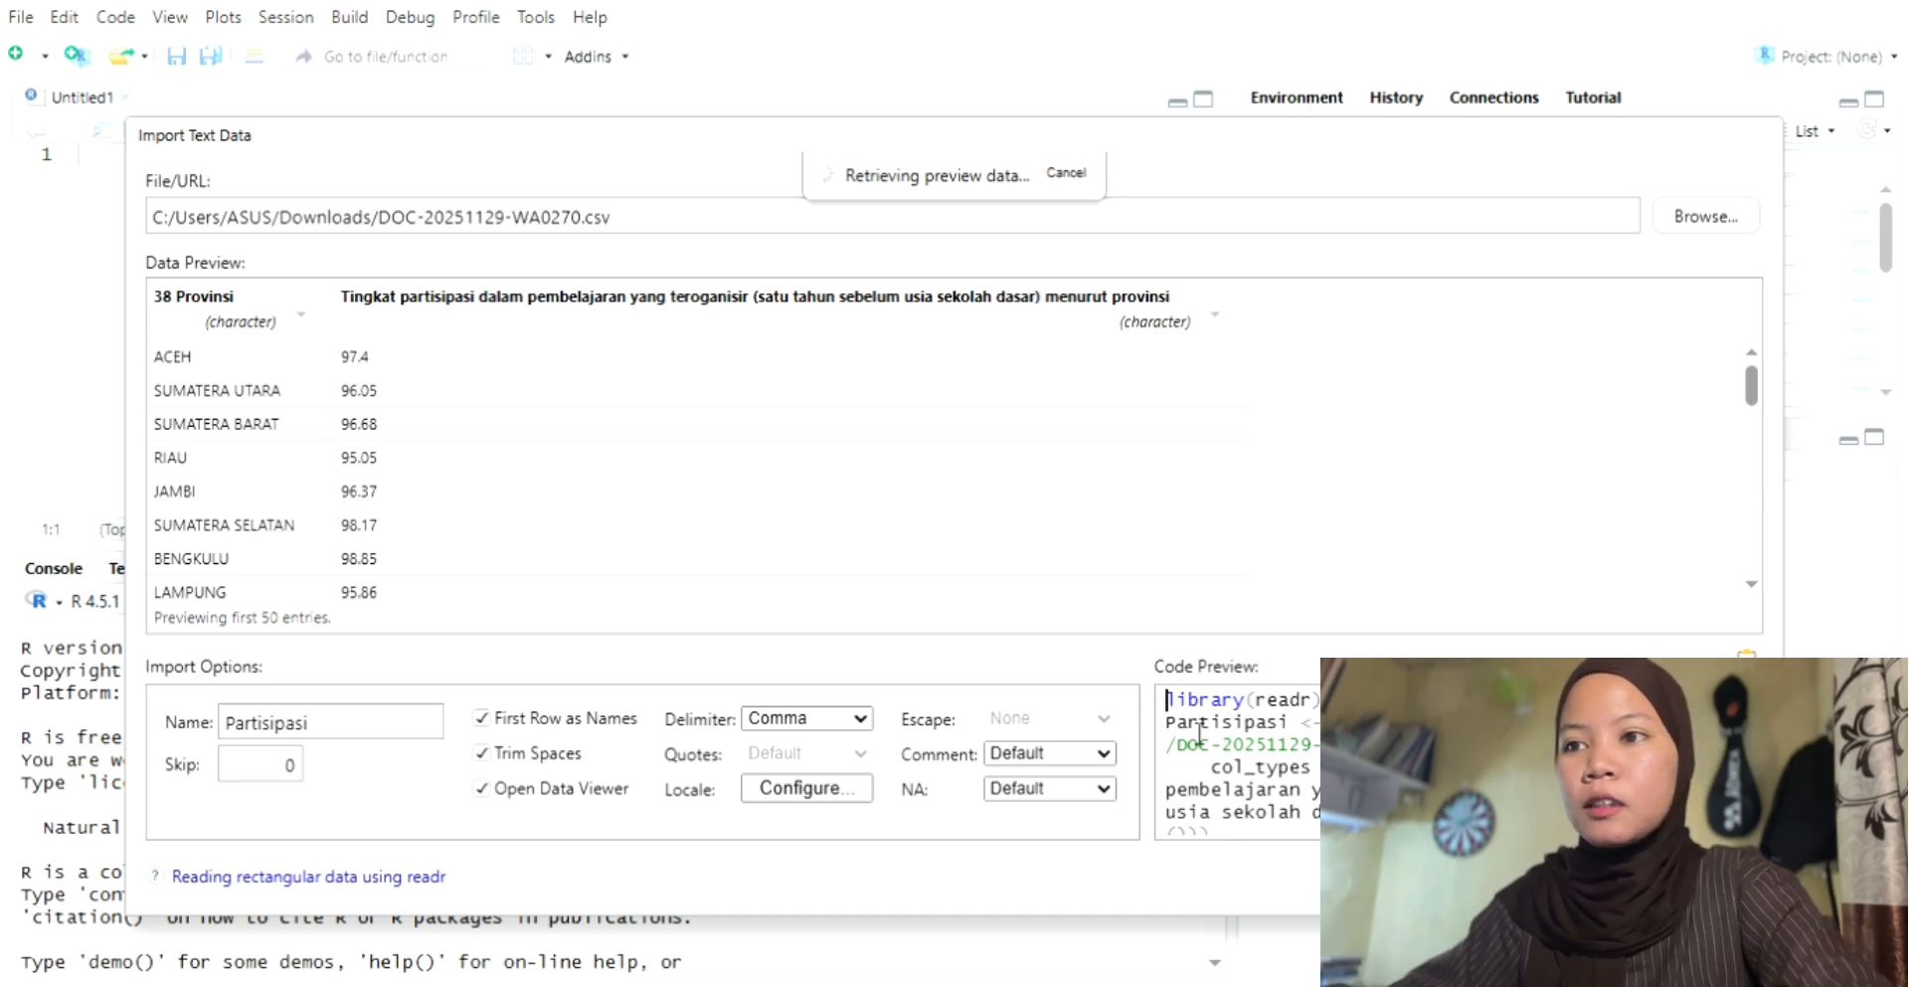
Step: Copy the generated import code for Partisipasi and paste it into the empty script instead of importing directly
{"action": "left_click_drag", "start_coordinate": [1200, 734], "coordinate": [1244, 871]}
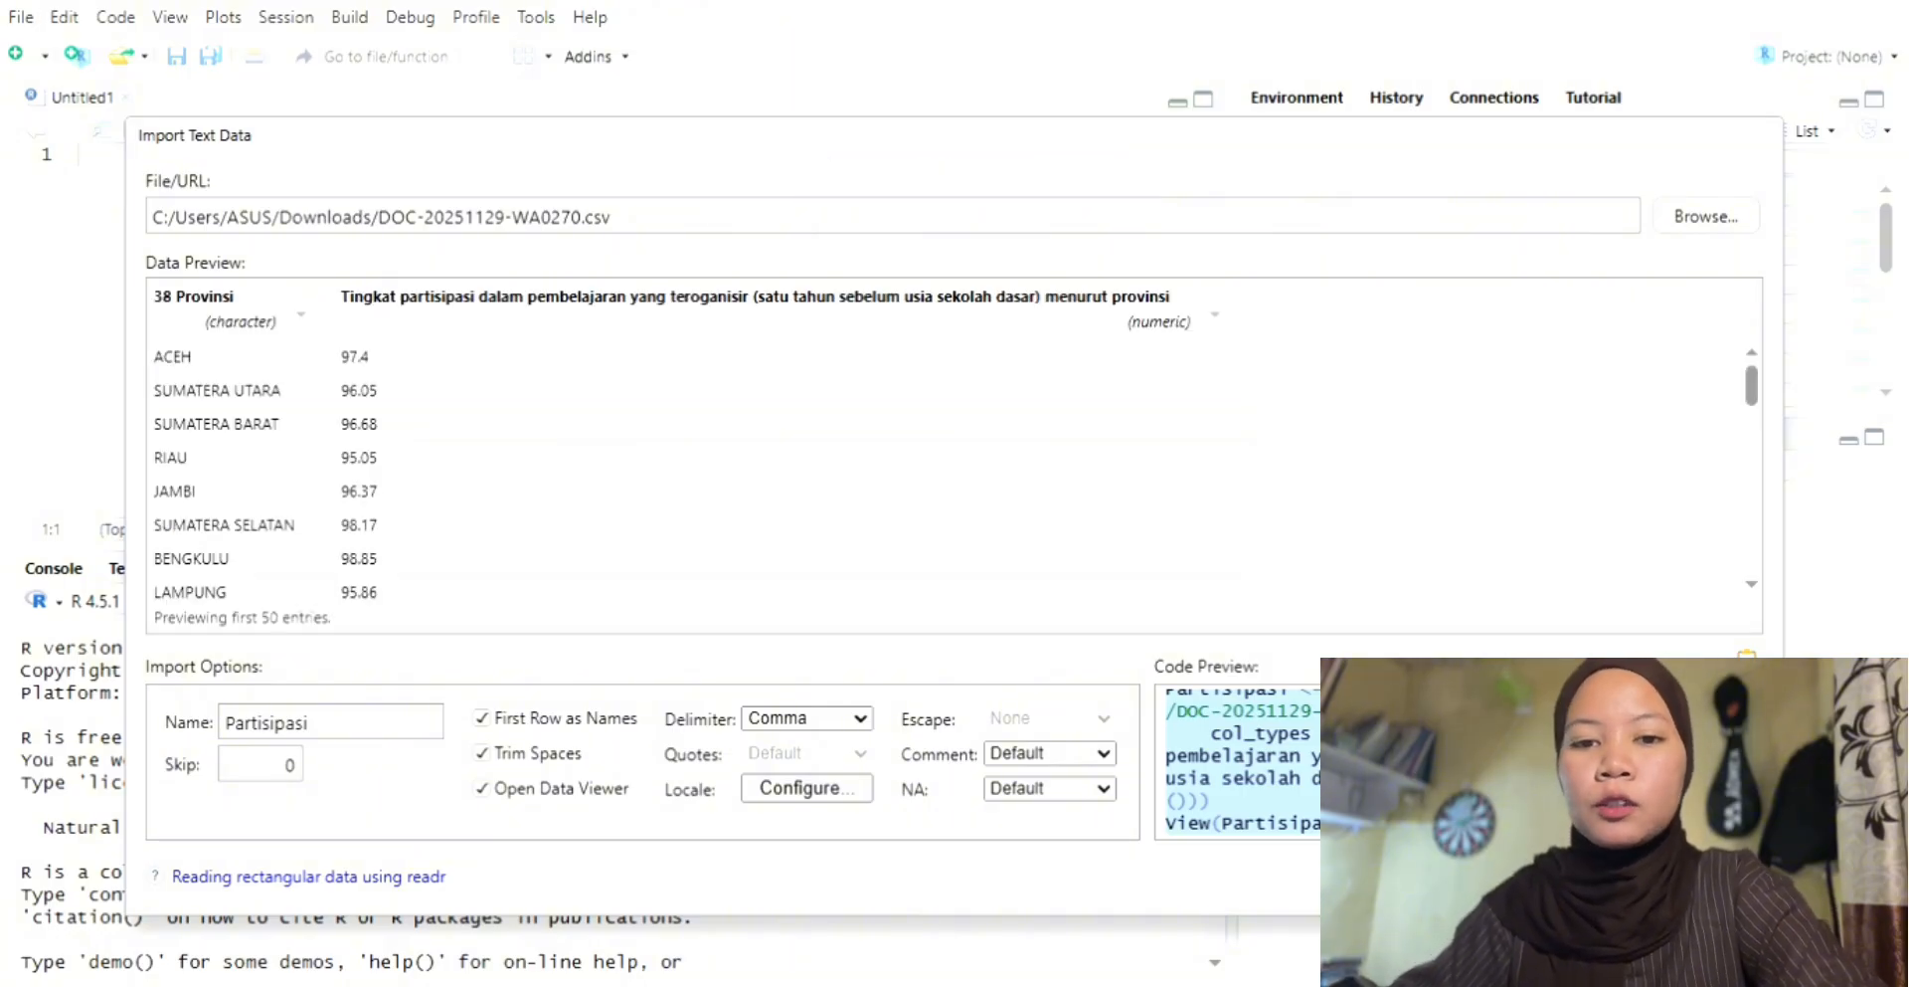
{"action": "key", "text": "Escape"}
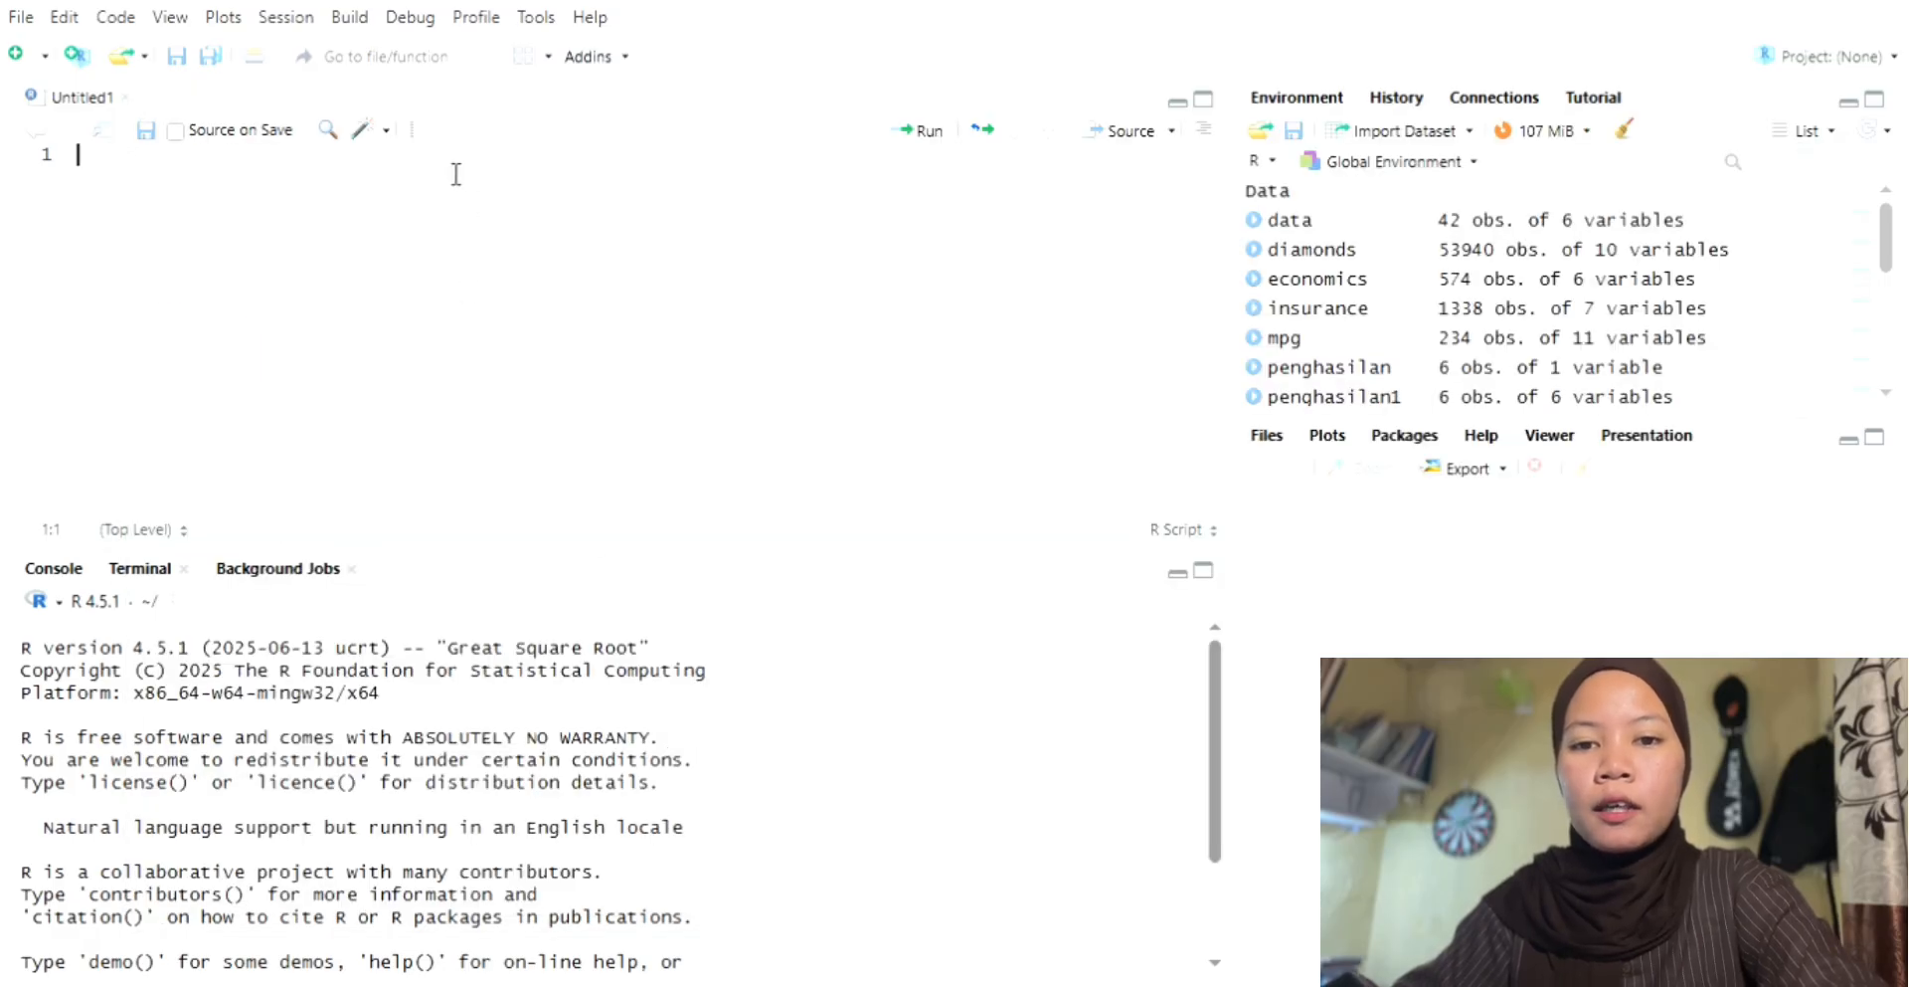
{"action": "key", "text": "ctrl+v"}
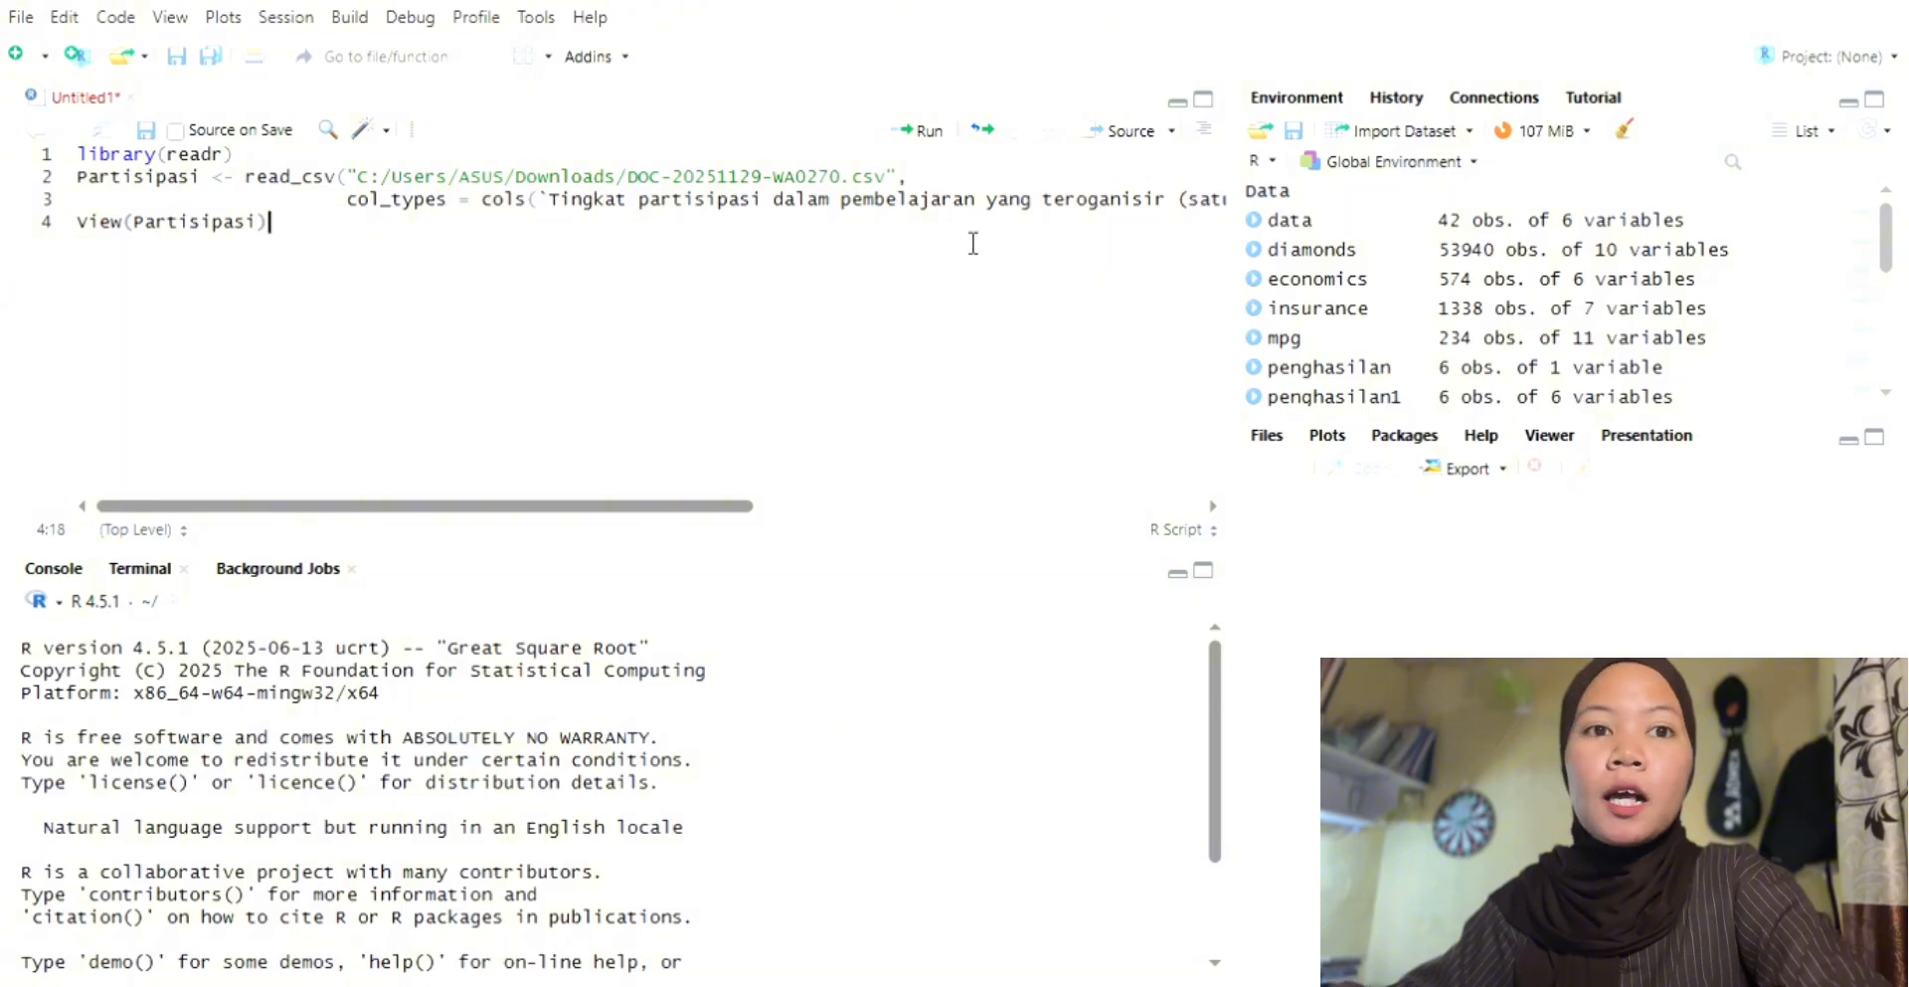
Step: Run the pasted code from library(readr) through View(Partisipasi), one statement at a time
{"action": "left_click", "coordinate": [518, 164]}
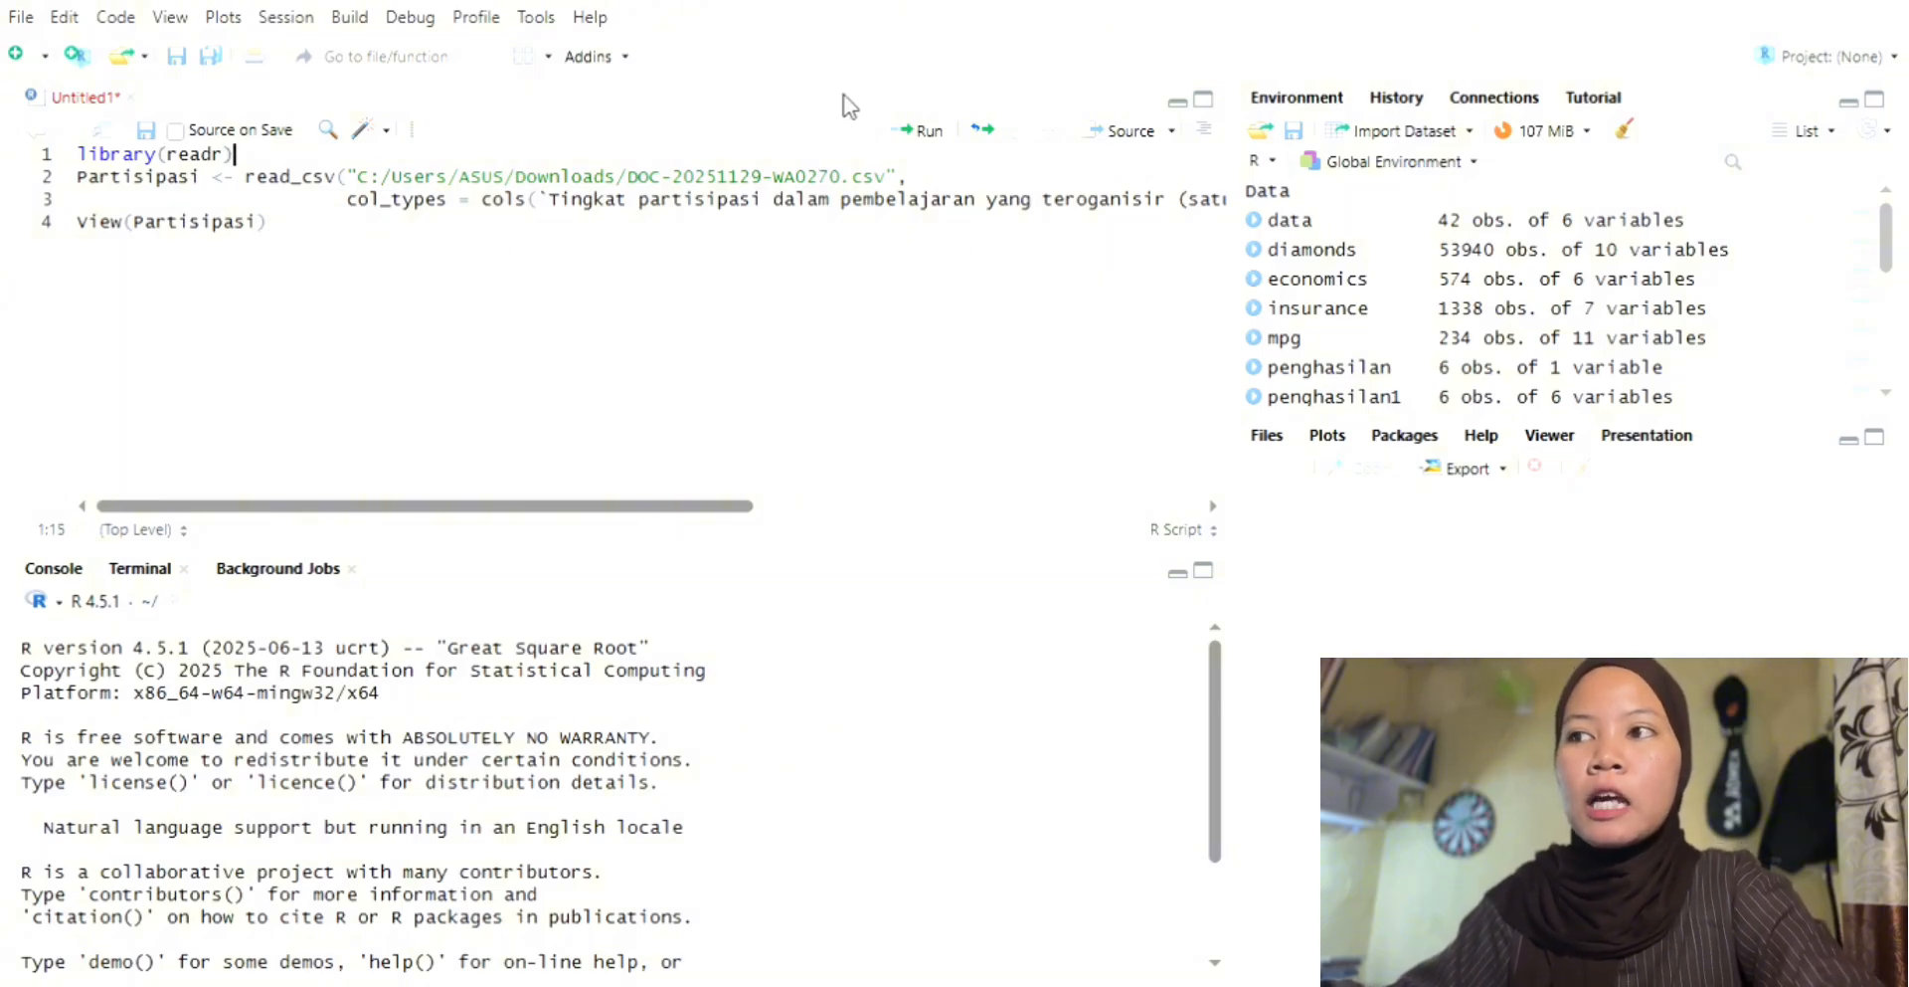
{"action": "left_click", "coordinate": [930, 132]}
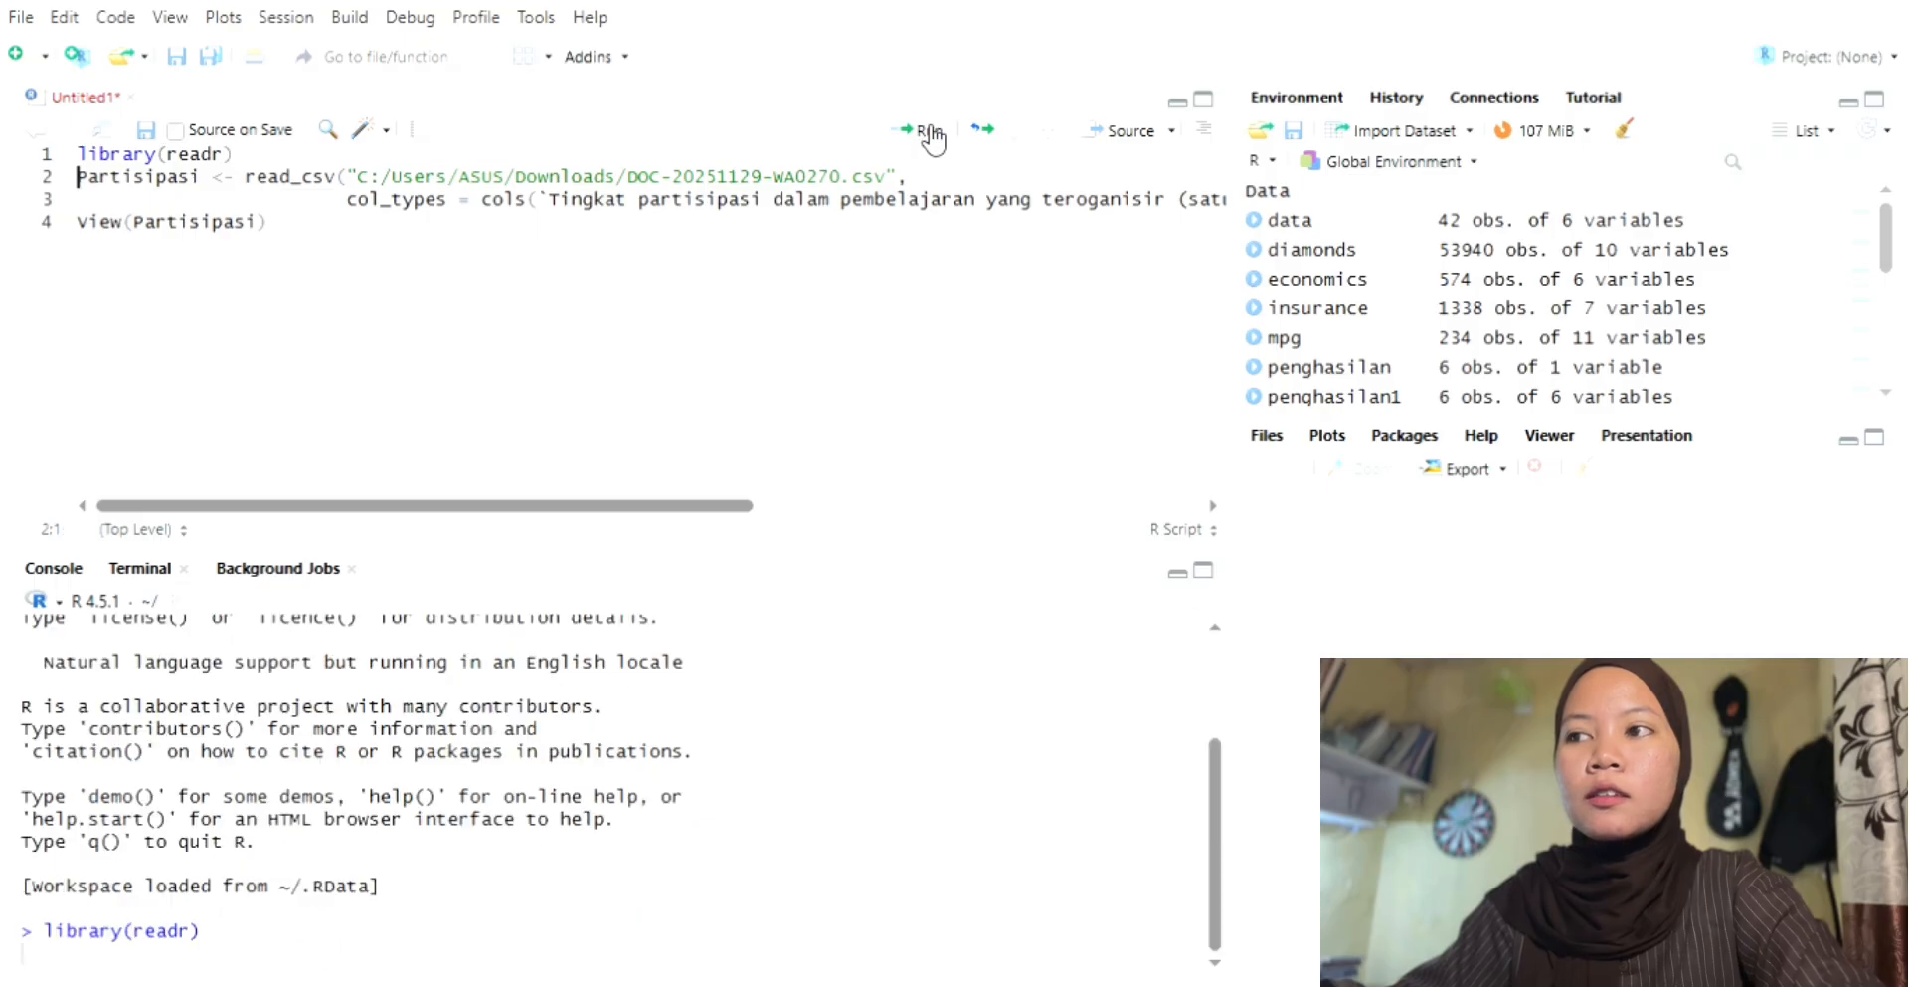
{"action": "left_click", "coordinate": [930, 132]}
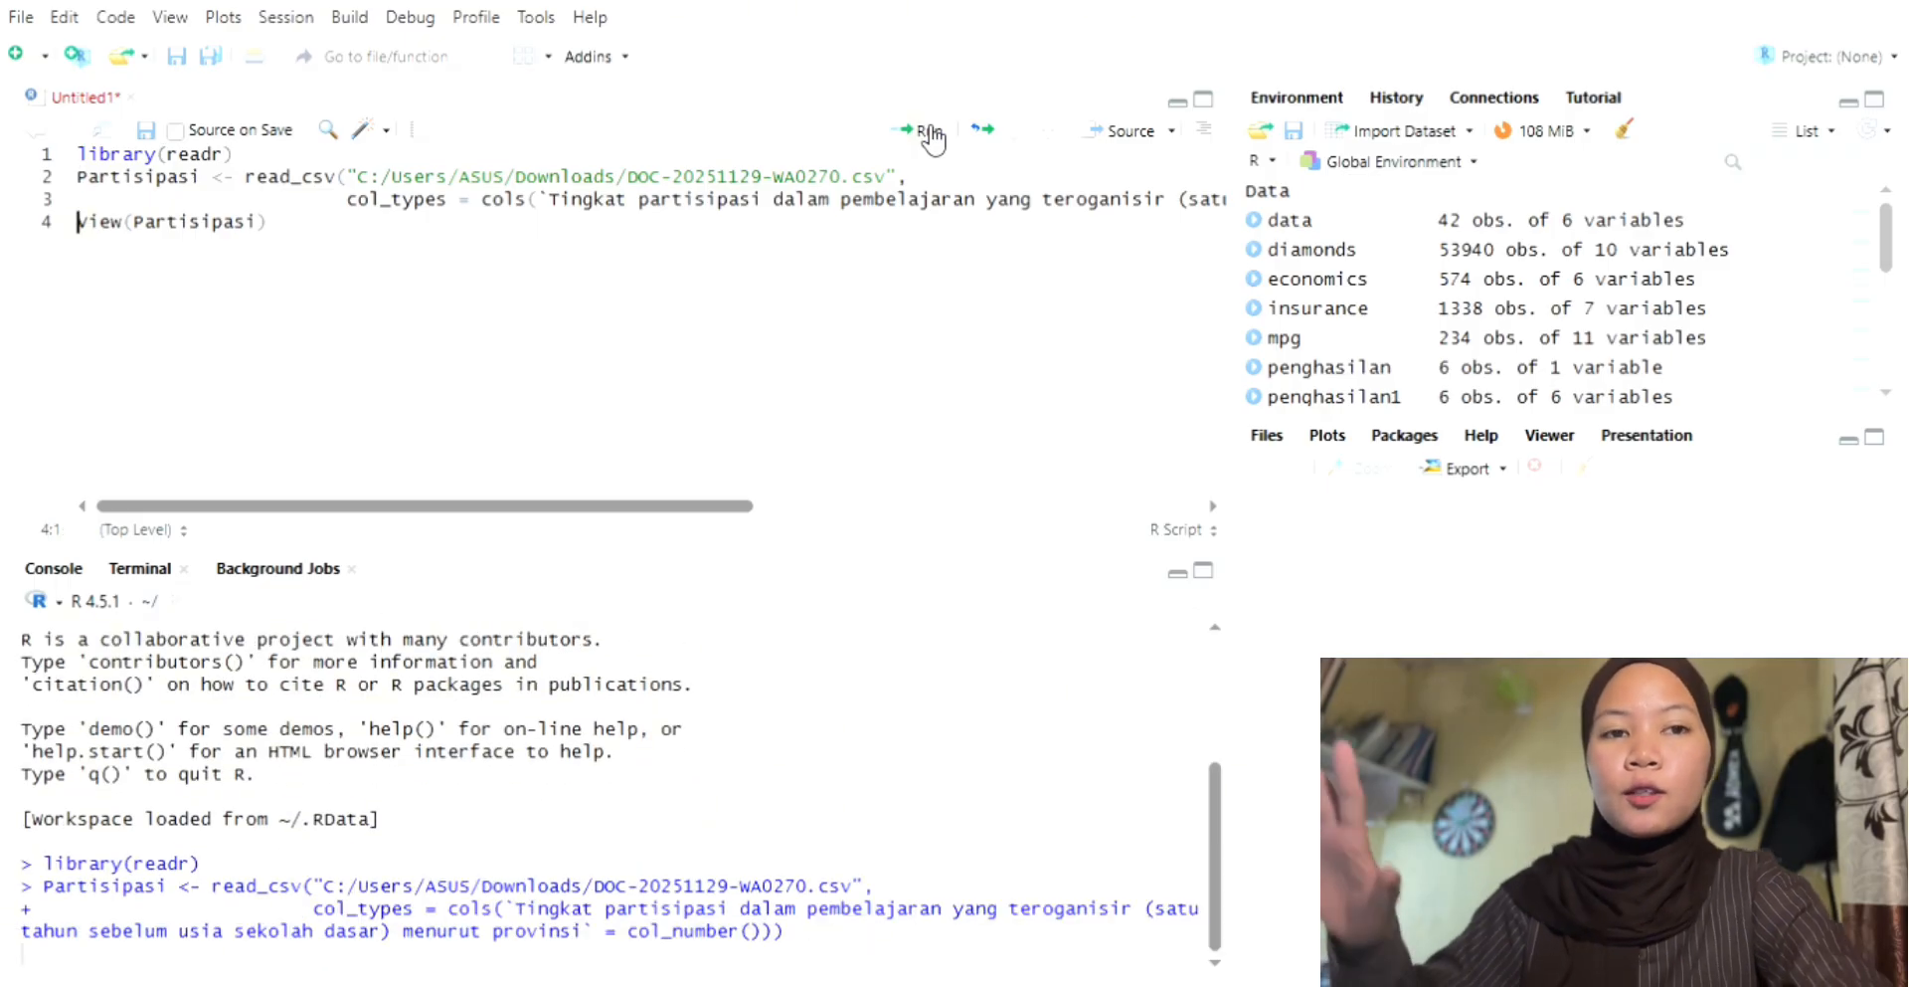
{"action": "left_click", "coordinate": [930, 132]}
Step: Load "-Seri 2010- Produk Domestik Regional Bruto Per Kapita, 2023.csv" from Downloads into a new readr text import
{"action": "left_click", "coordinate": [1297, 100]}
{"action": "left_click", "coordinate": [1412, 129]}
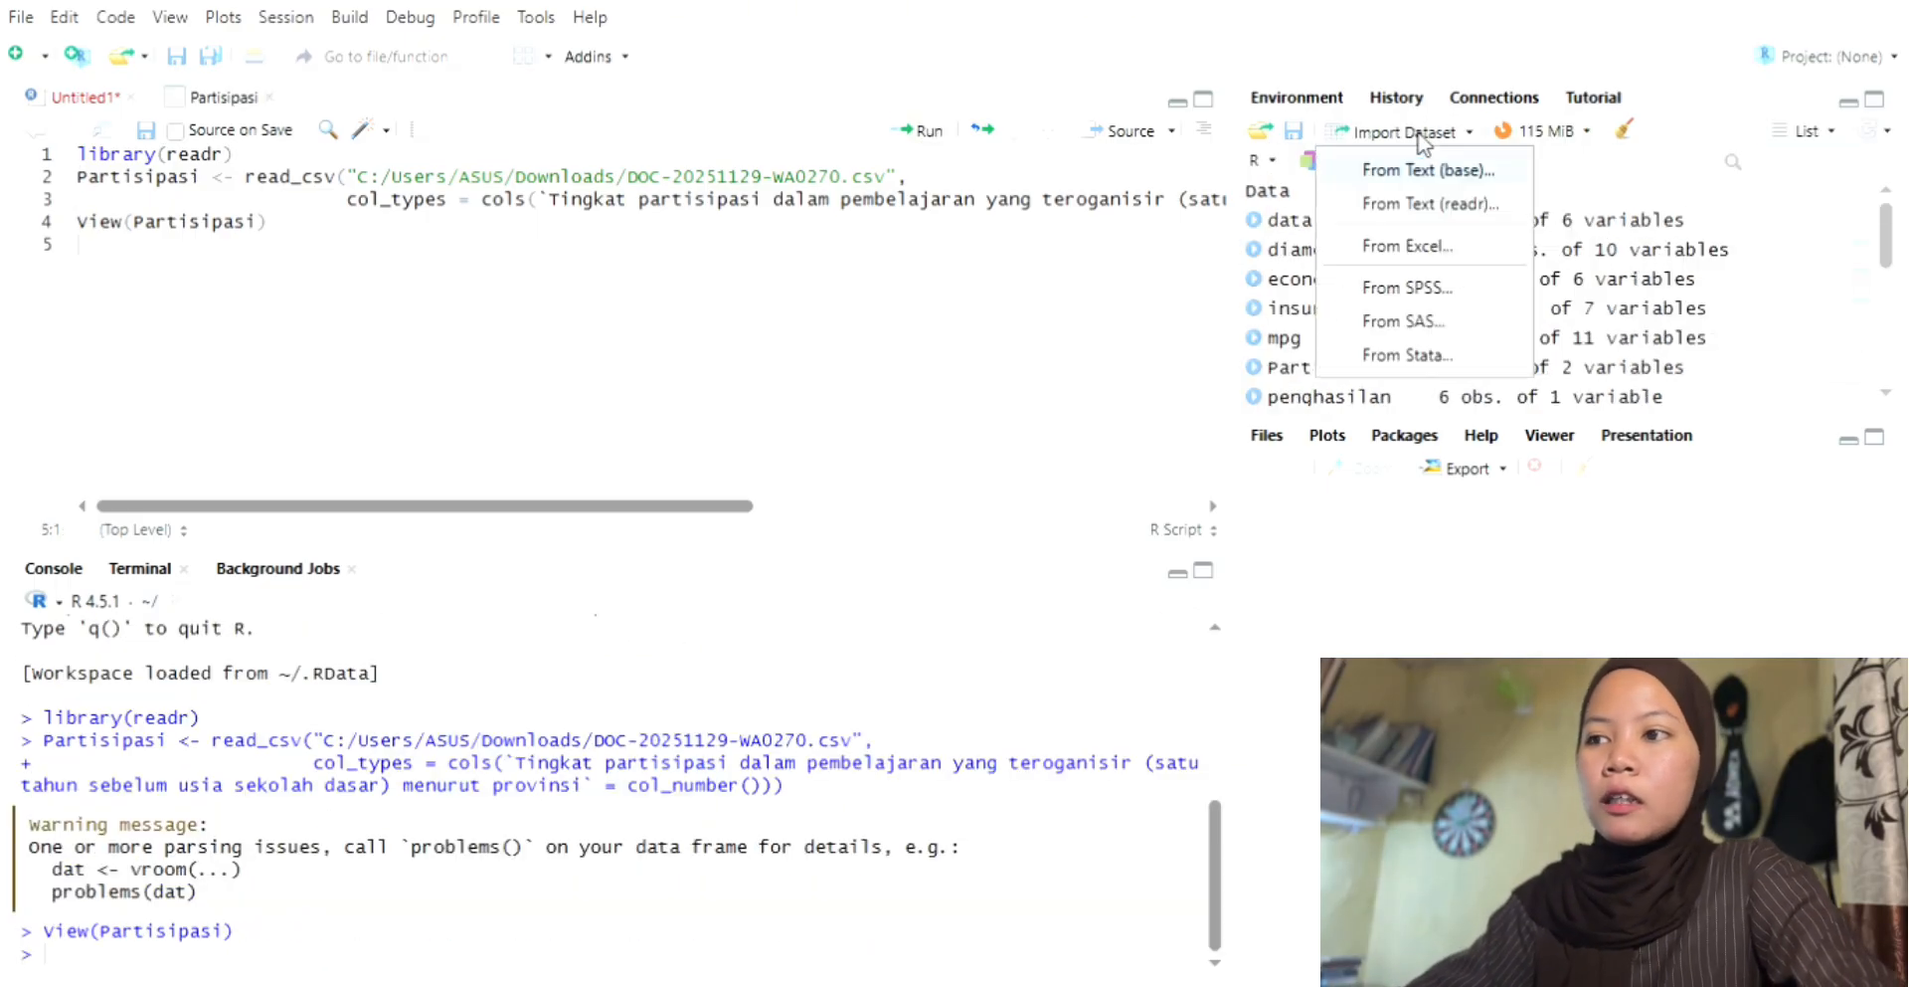
{"action": "left_click", "coordinate": [1462, 209]}
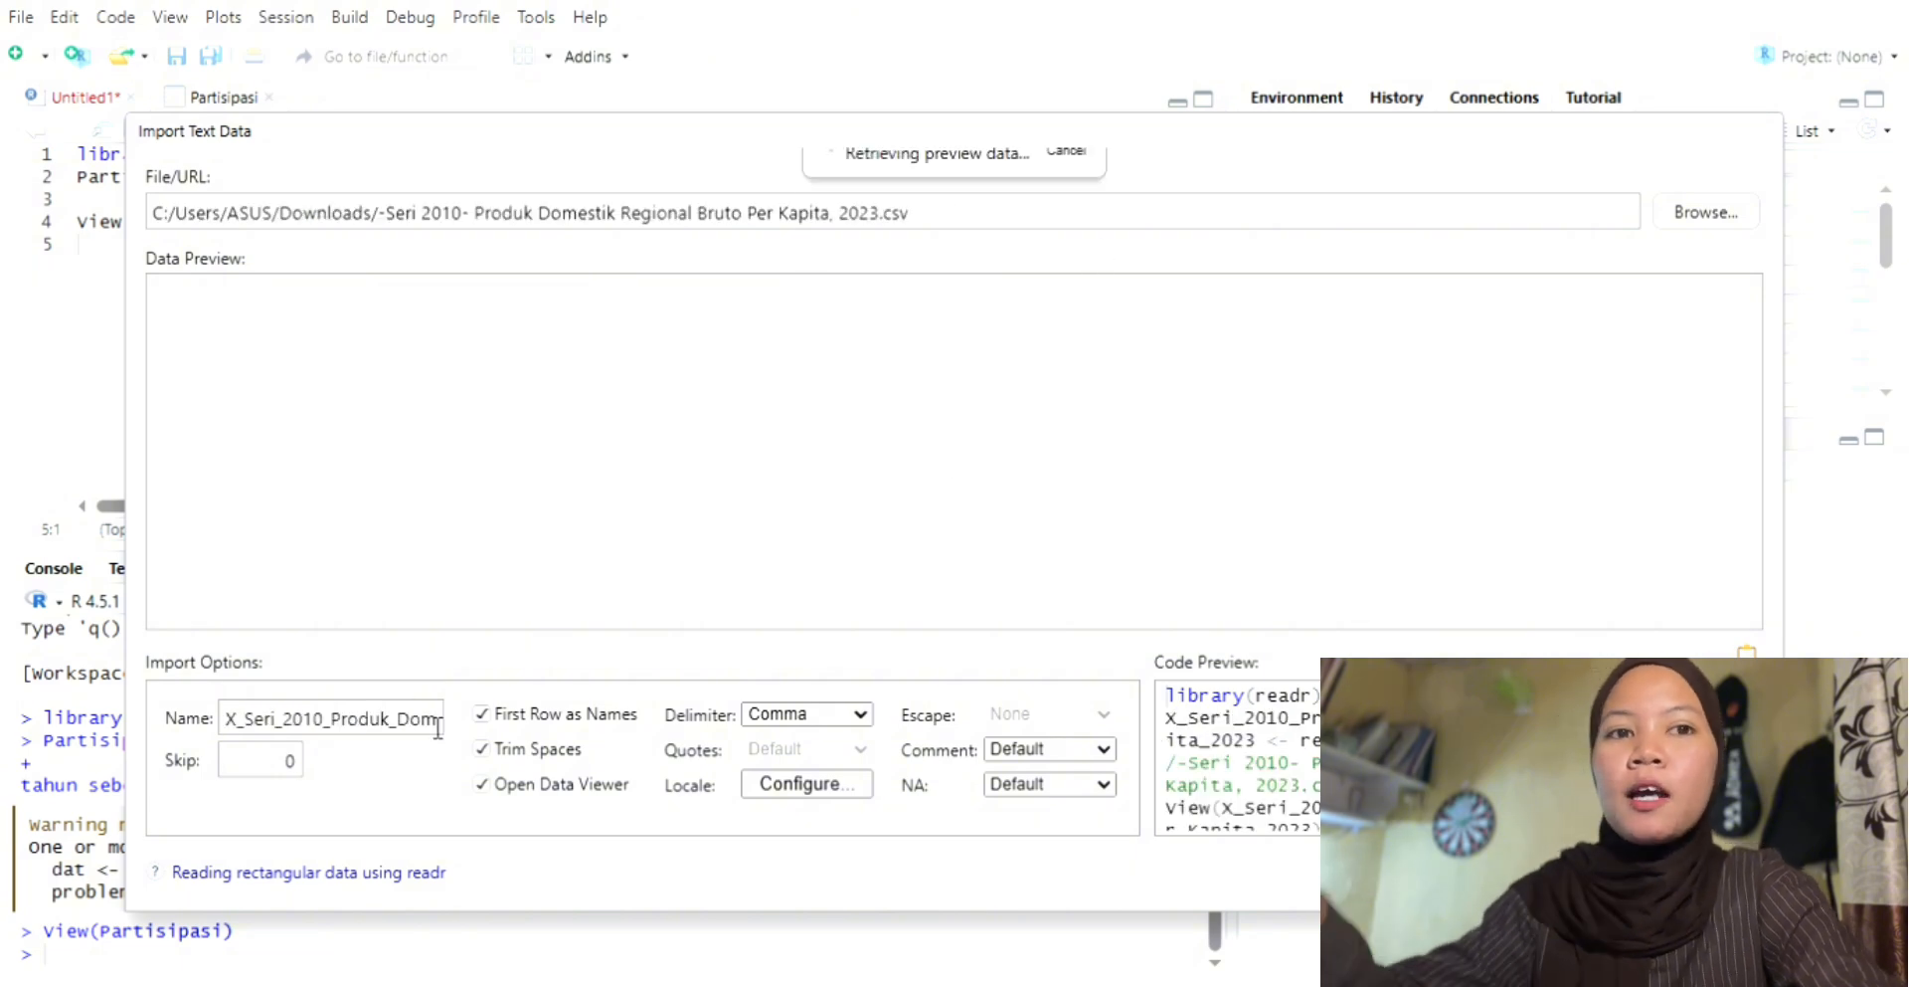
Step: Replace the suggested dataset name with PDRB
{"action": "left_click", "coordinate": [438, 729]}
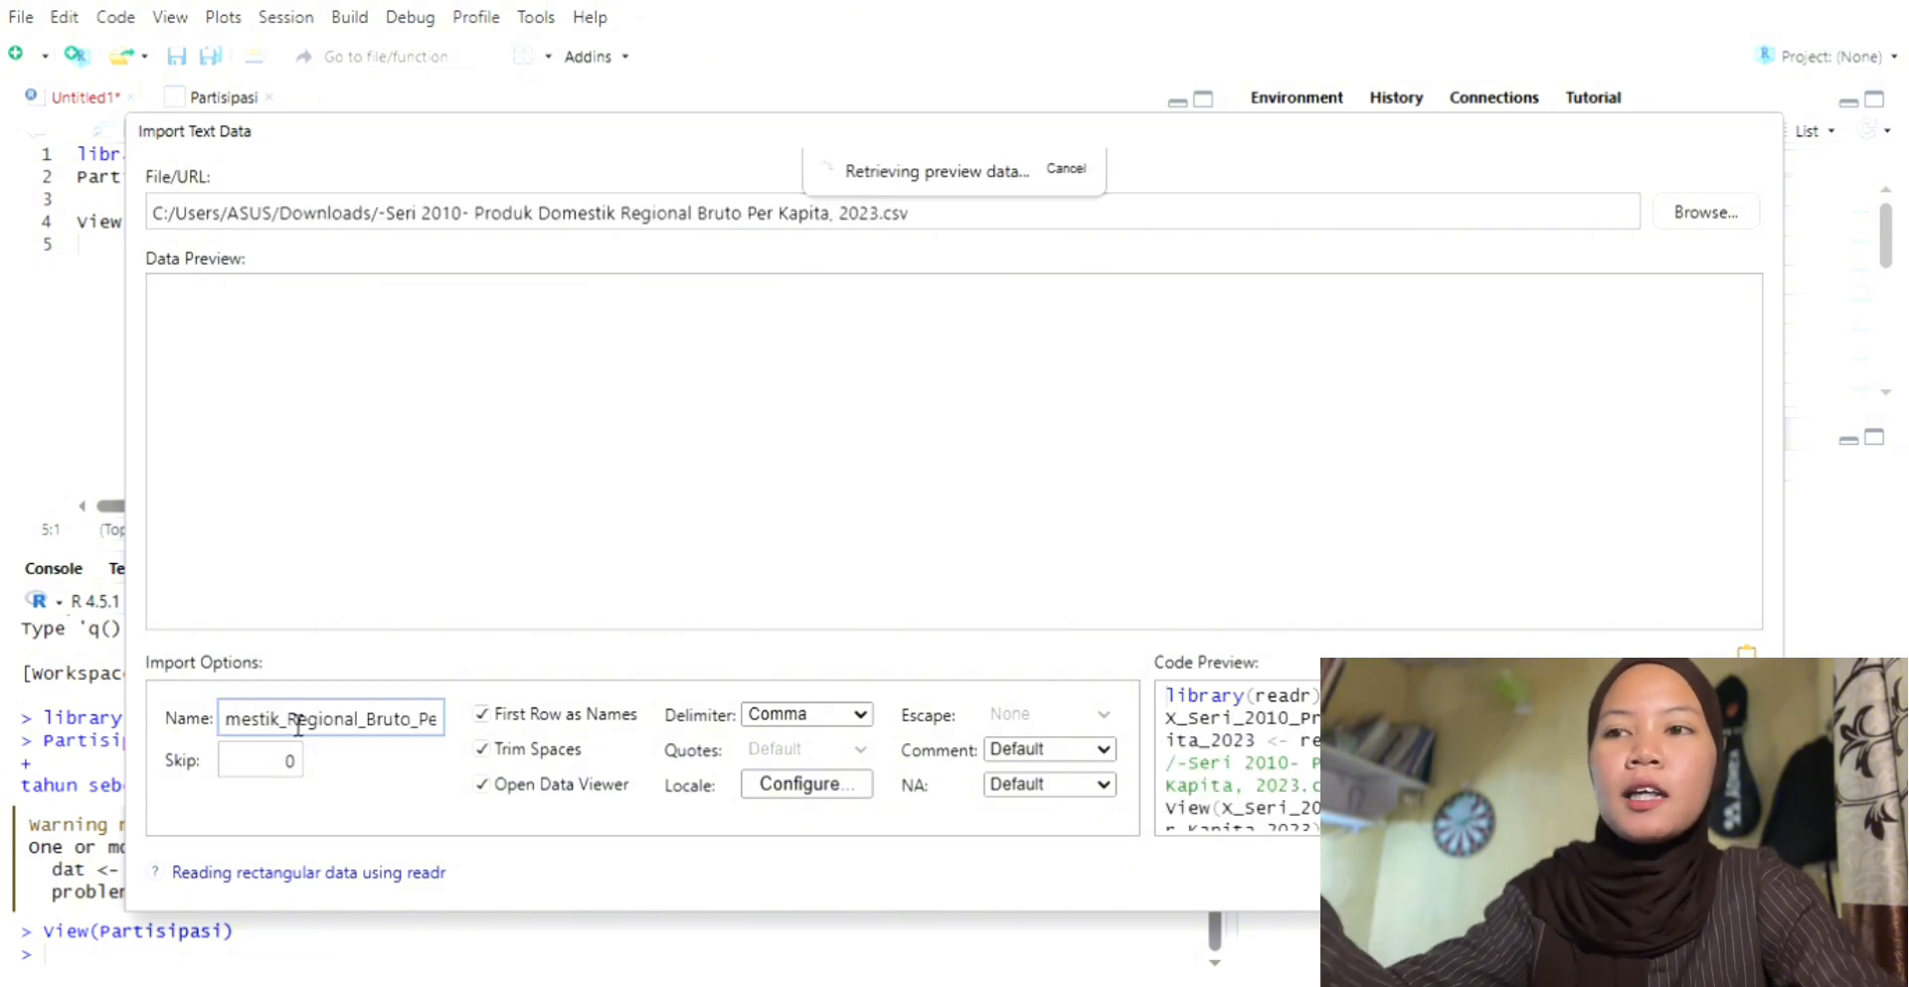
{"action": "key", "text": "ctrl+a"}
{"action": "type", "text": "PDRB_Per"}
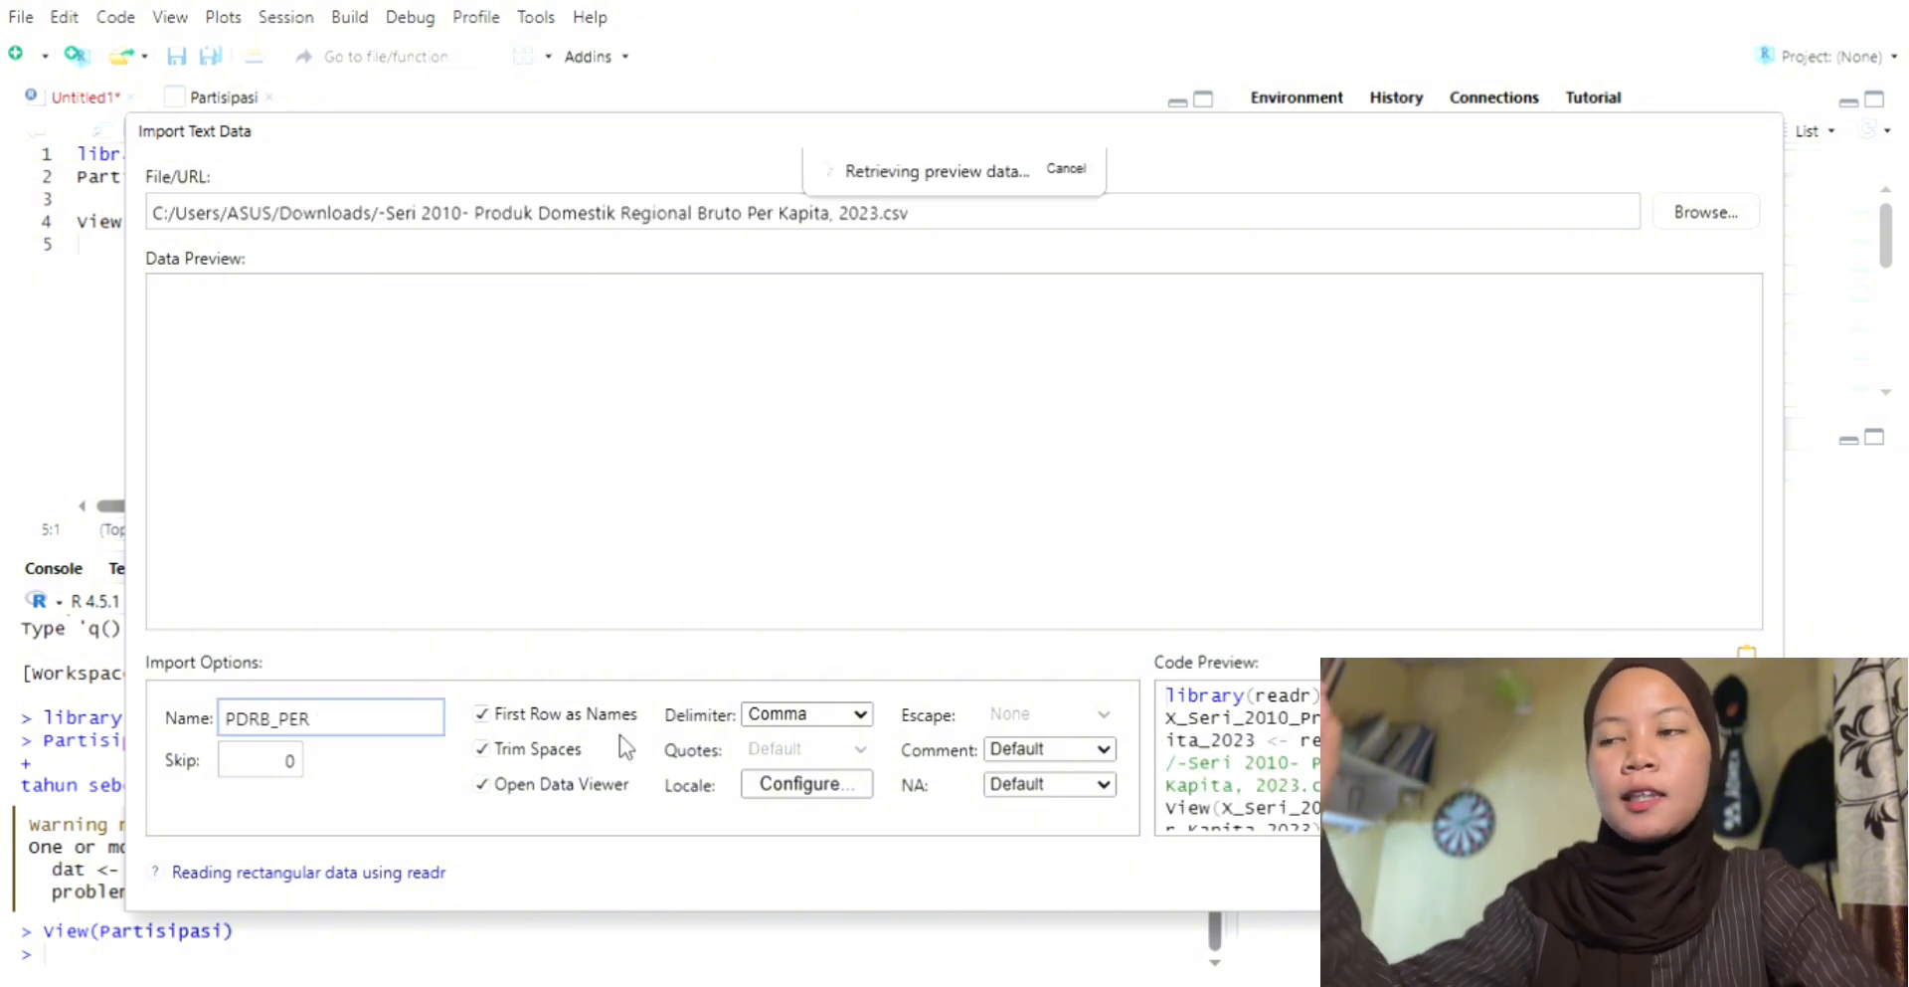
{"action": "key", "text": "BackSpace"}
{"action": "key", "text": "BackSpace"}
{"action": "key", "text": "BackSpace"}
{"action": "key", "text": "BackSpace"}
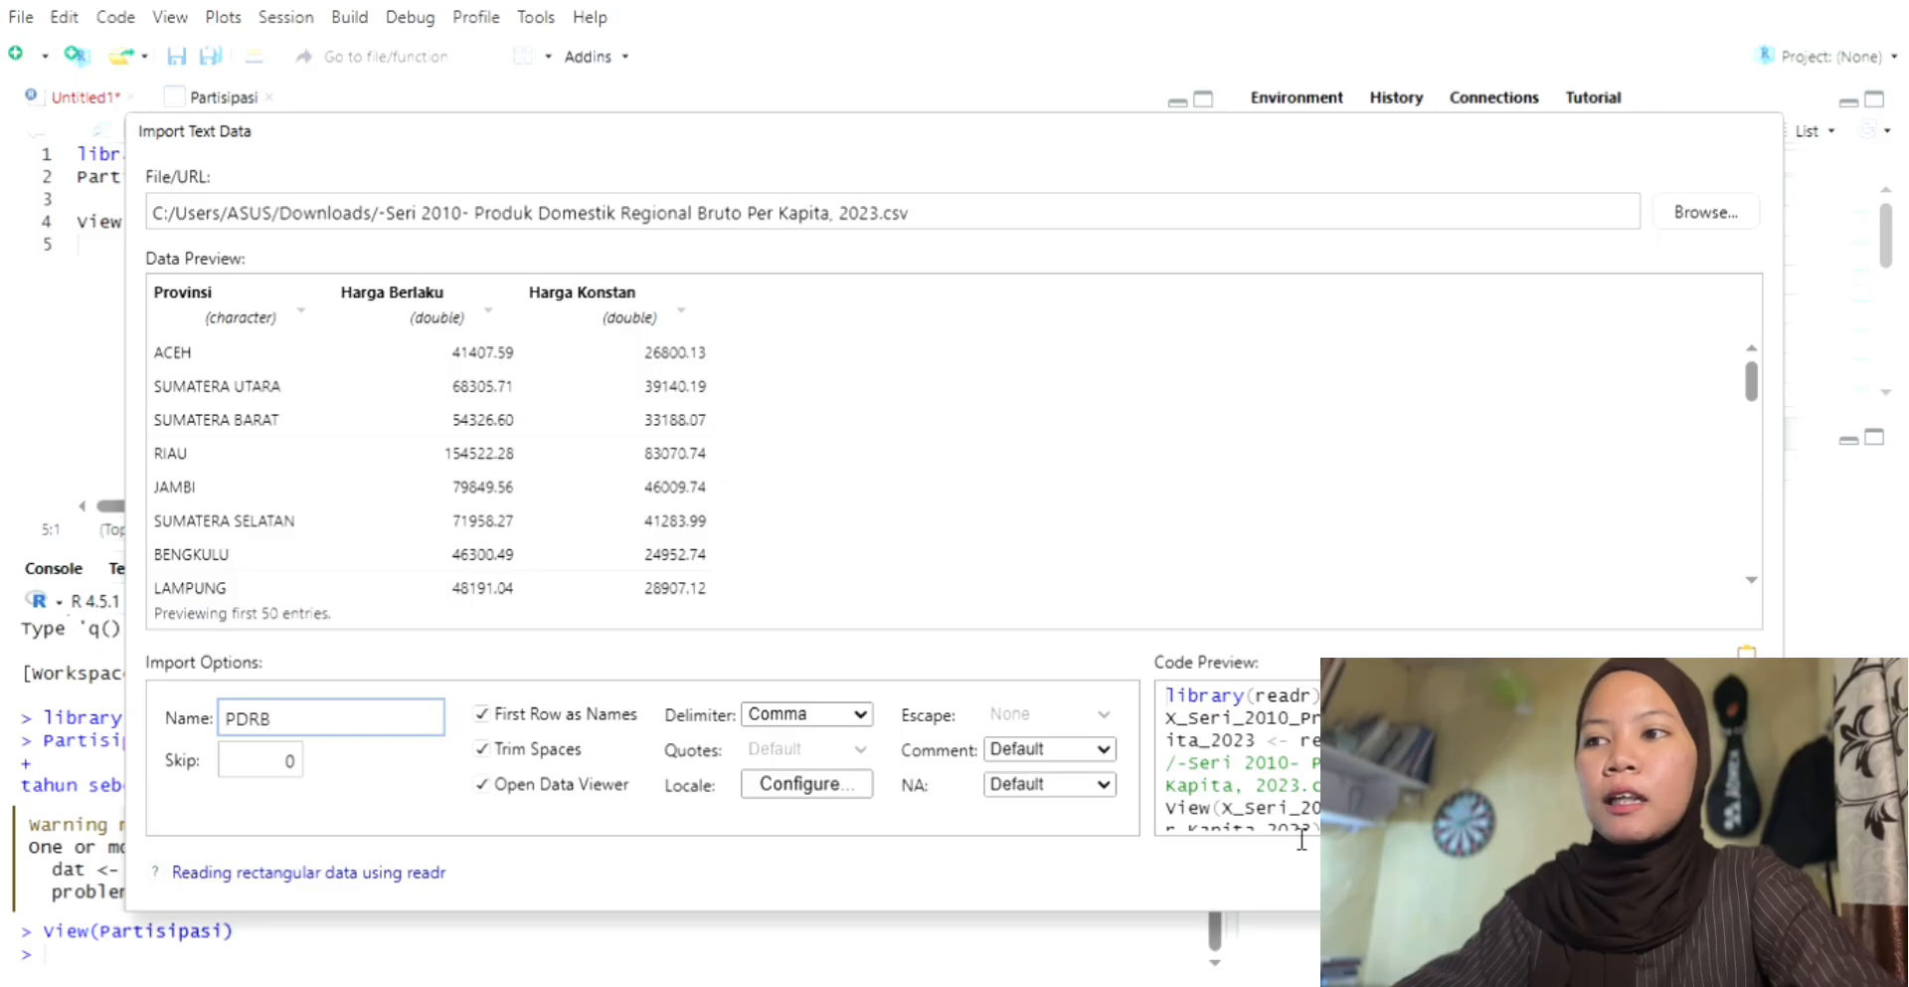
Step: Set the Harga Berlaku and Harga Konstan column types to Numeric in the import preview
{"action": "left_click", "coordinate": [630, 319]}
{"action": "left_click", "coordinate": [621, 328]}
{"action": "left_click", "coordinate": [586, 517]}
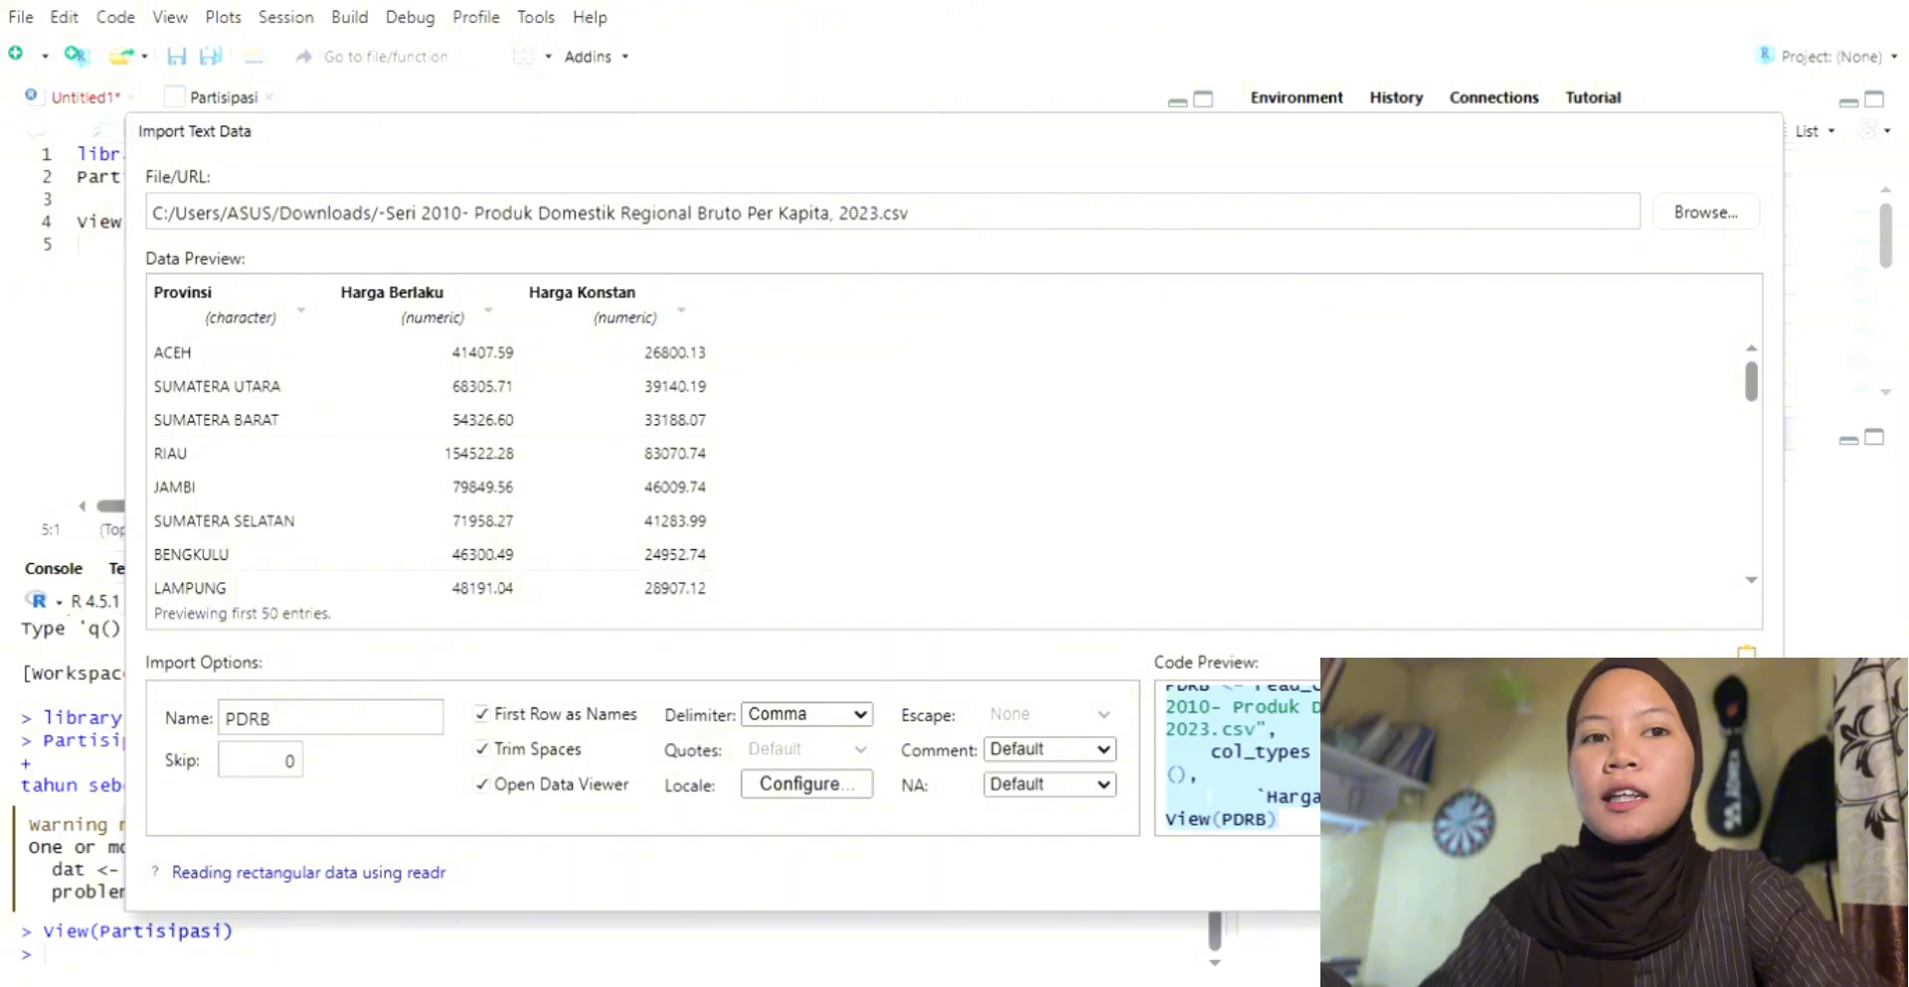
Step: Close the import dialog and paste the copied PDRB import code below the Partisipasi code in the script
{"action": "key", "text": "Escape"}
{"action": "key", "text": "Return"}
{"action": "type", "text": "library(readr) PDRB <- read_csv(\"C:/Users/ASUS/Downloads/-Seri 2010- Produk Domestik Regional Bruto Per Kapita, 2023.csv\",                  col_types = cols(`Harga Berlaku` = col_number(),                                   `Harga Konstan` = col_number())) View(PDRB)"}
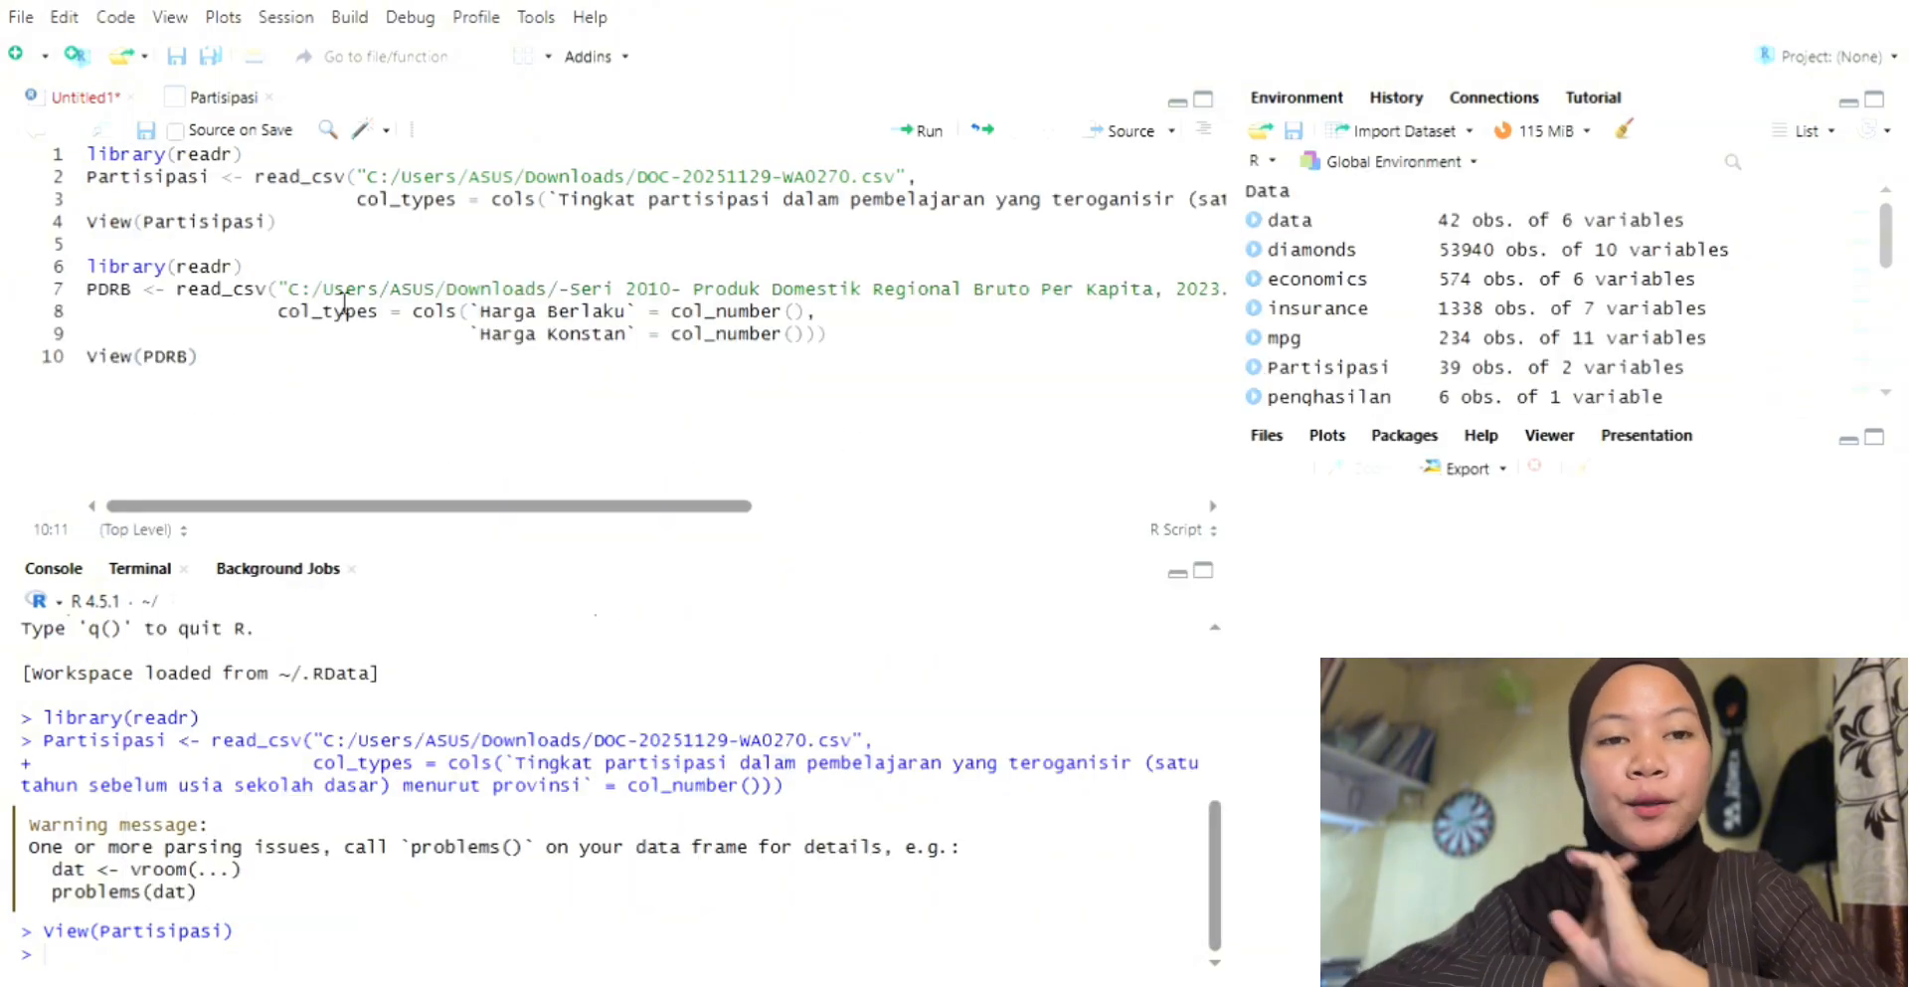
Step: Run the PDRB import code from its library(readr) line through View(PDRB) and look through the PDRB table
{"action": "left_click", "coordinate": [242, 267]}
{"action": "left_click", "coordinate": [917, 131]}
{"action": "left_click", "coordinate": [917, 130]}
{"action": "left_click", "coordinate": [916, 130]}
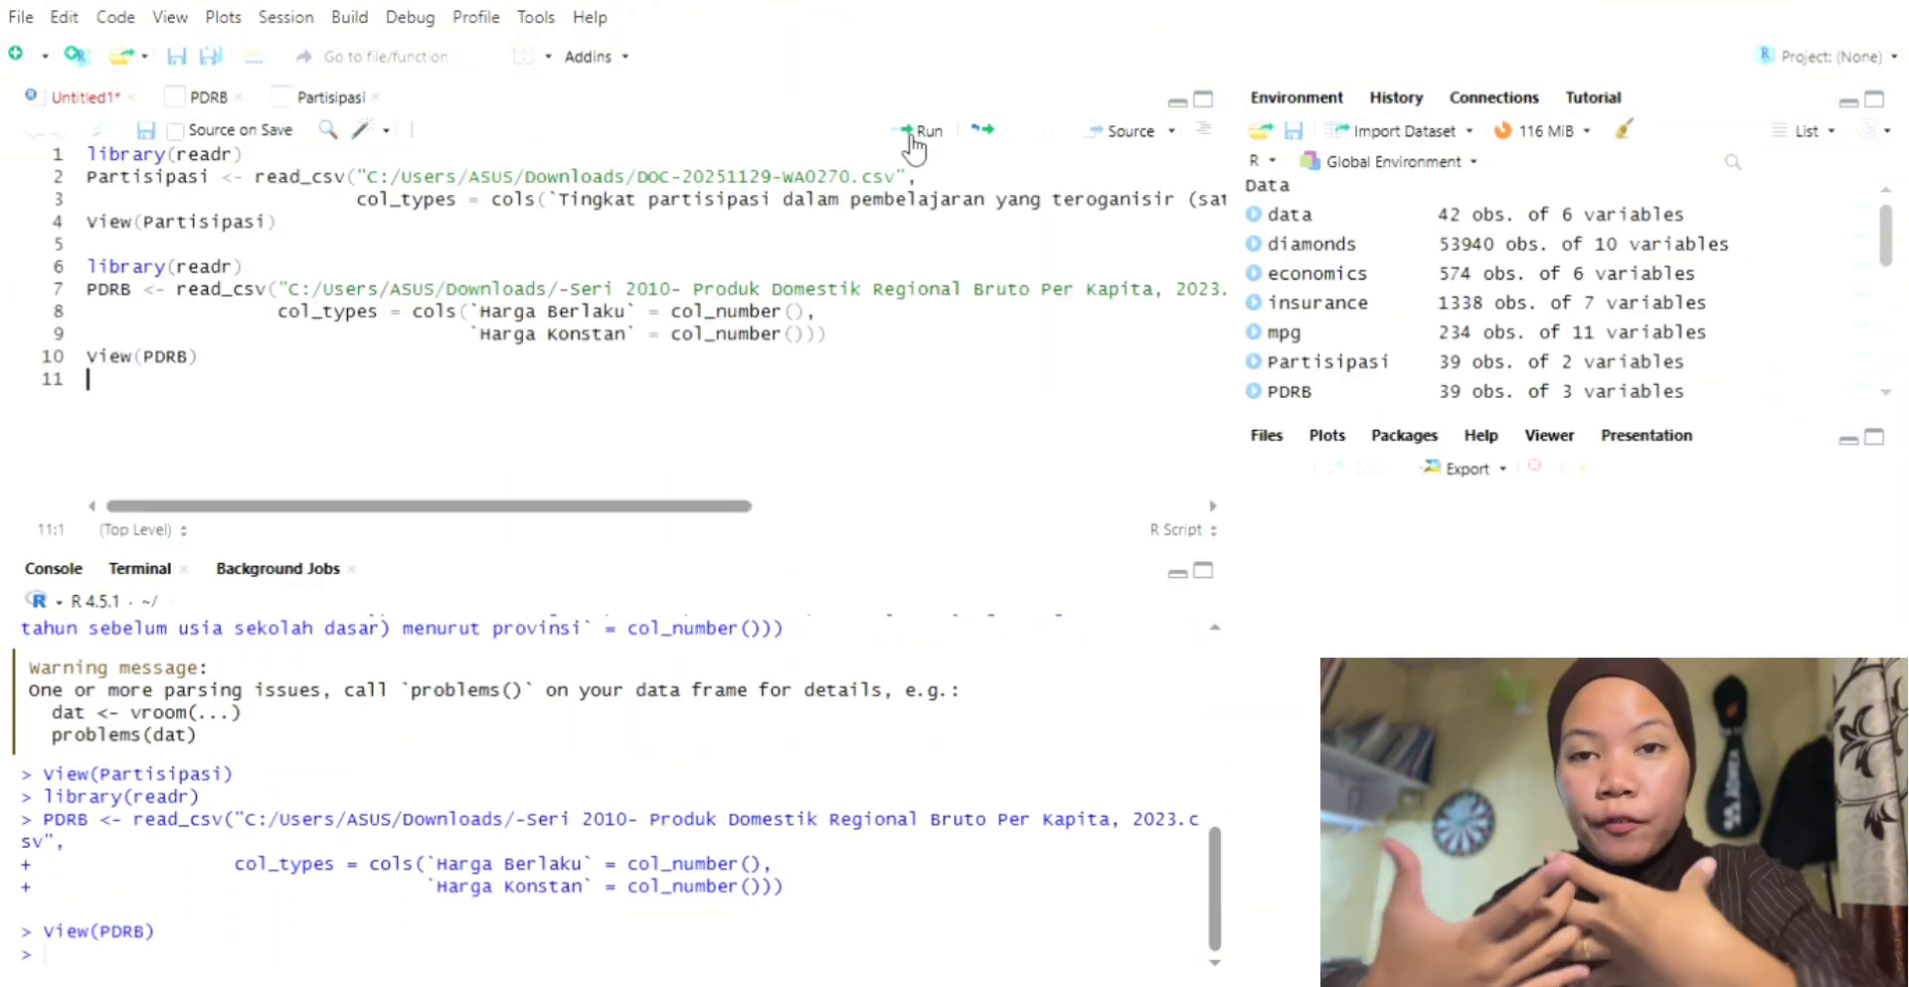
{"action": "left_click", "coordinate": [208, 97]}
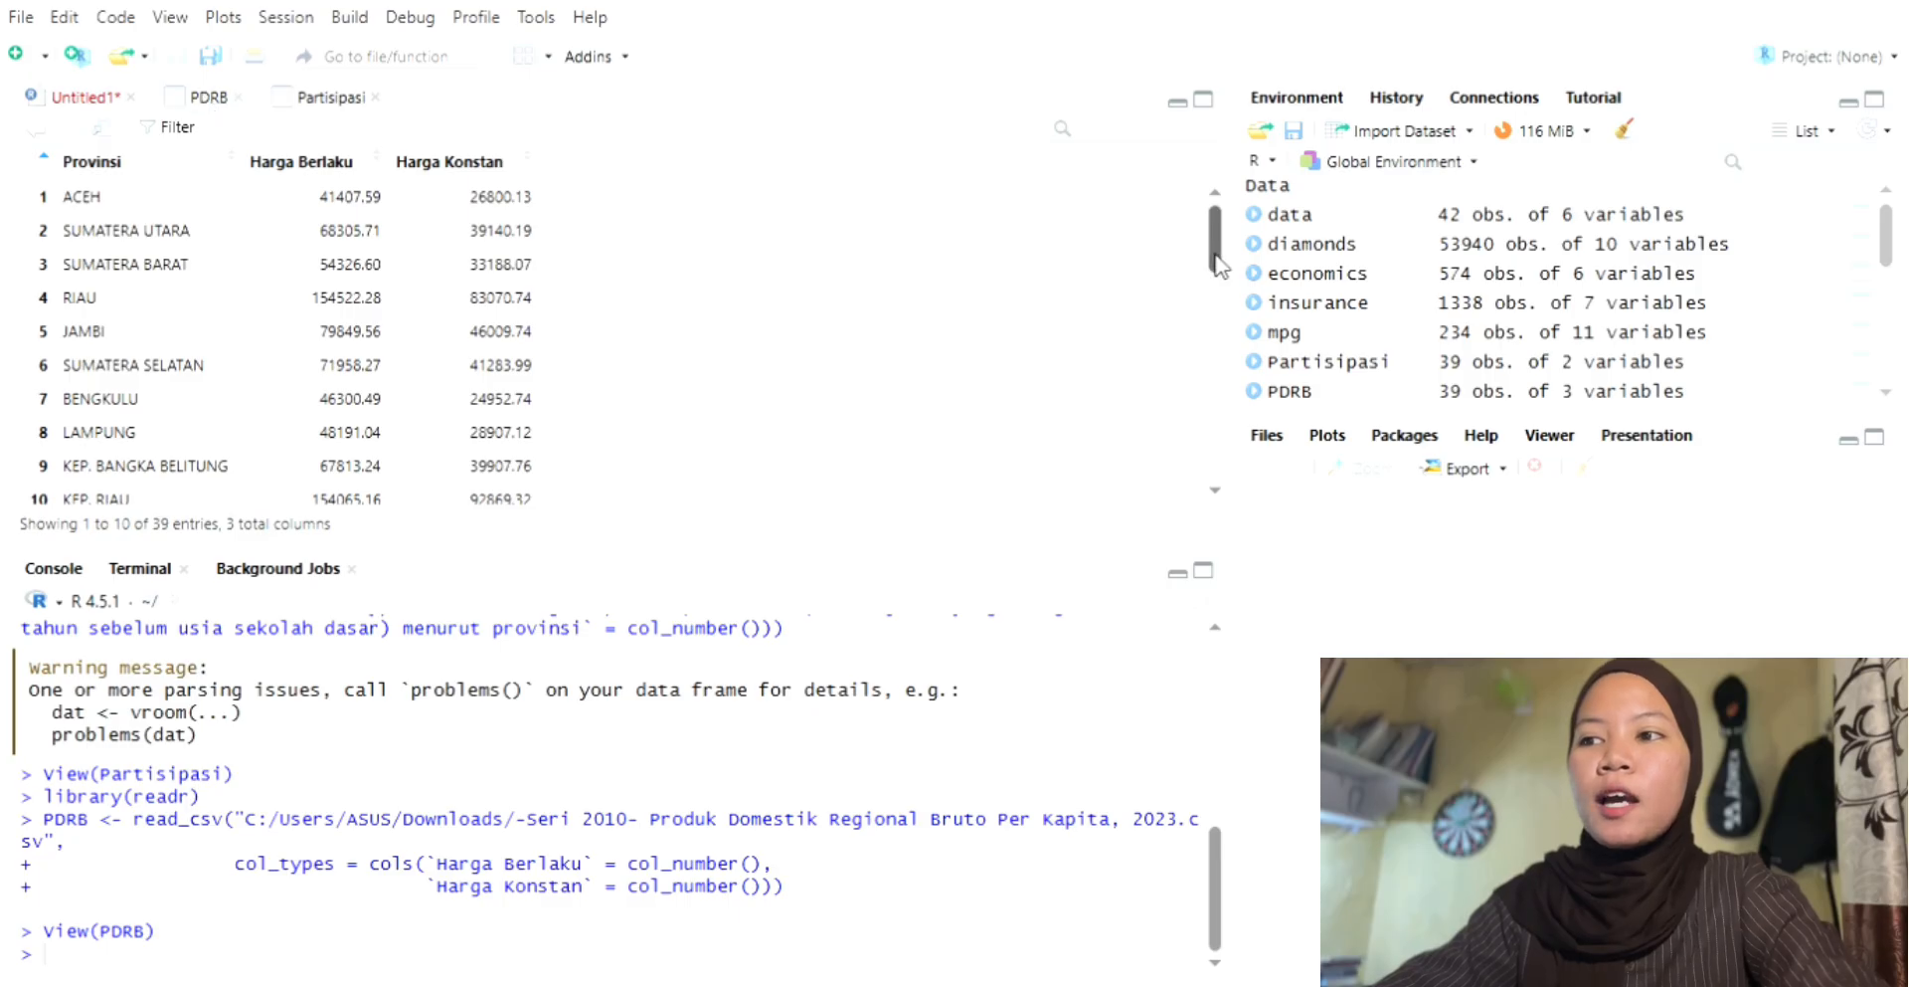
{"action": "left_click_drag", "start_coordinate": [1222, 263], "coordinate": [1215, 209]}
Step: Return to the script and add the comment #Gabung Kedua Data on a new line below the PDRB import code
{"action": "left_click", "coordinate": [79, 98]}
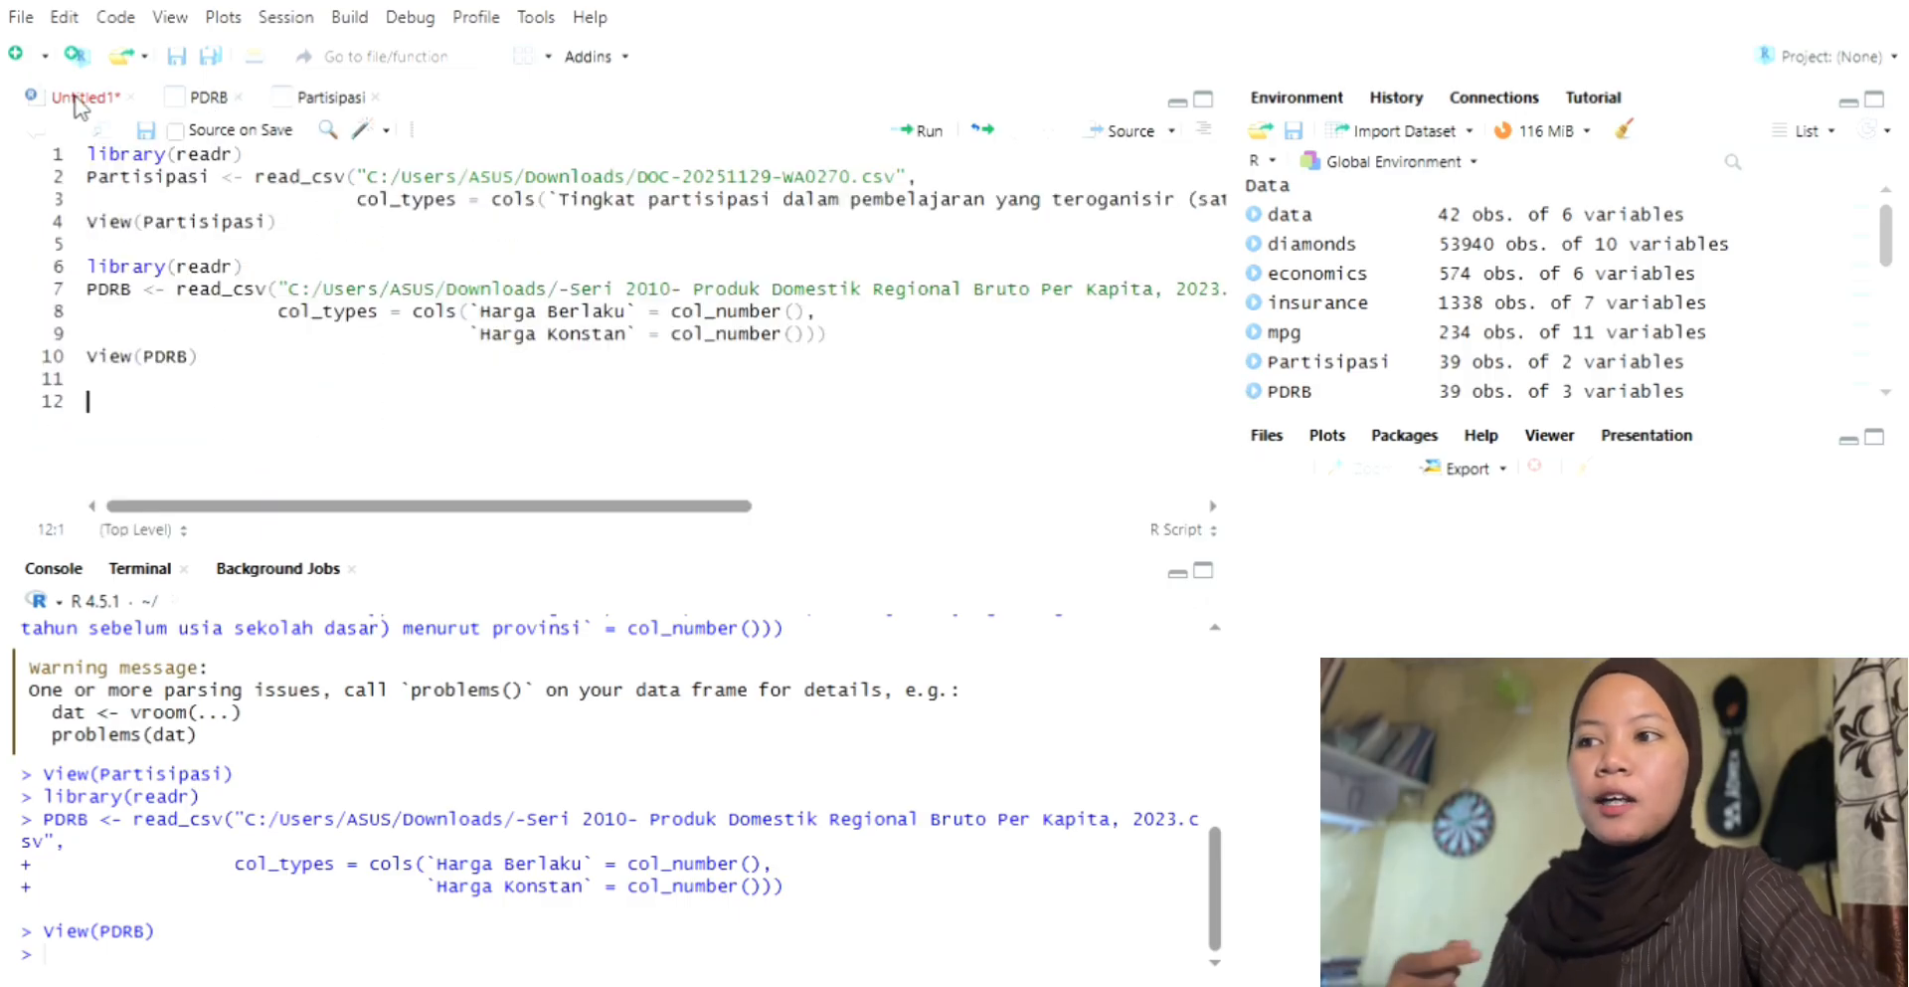
{"action": "key", "text": "Return"}
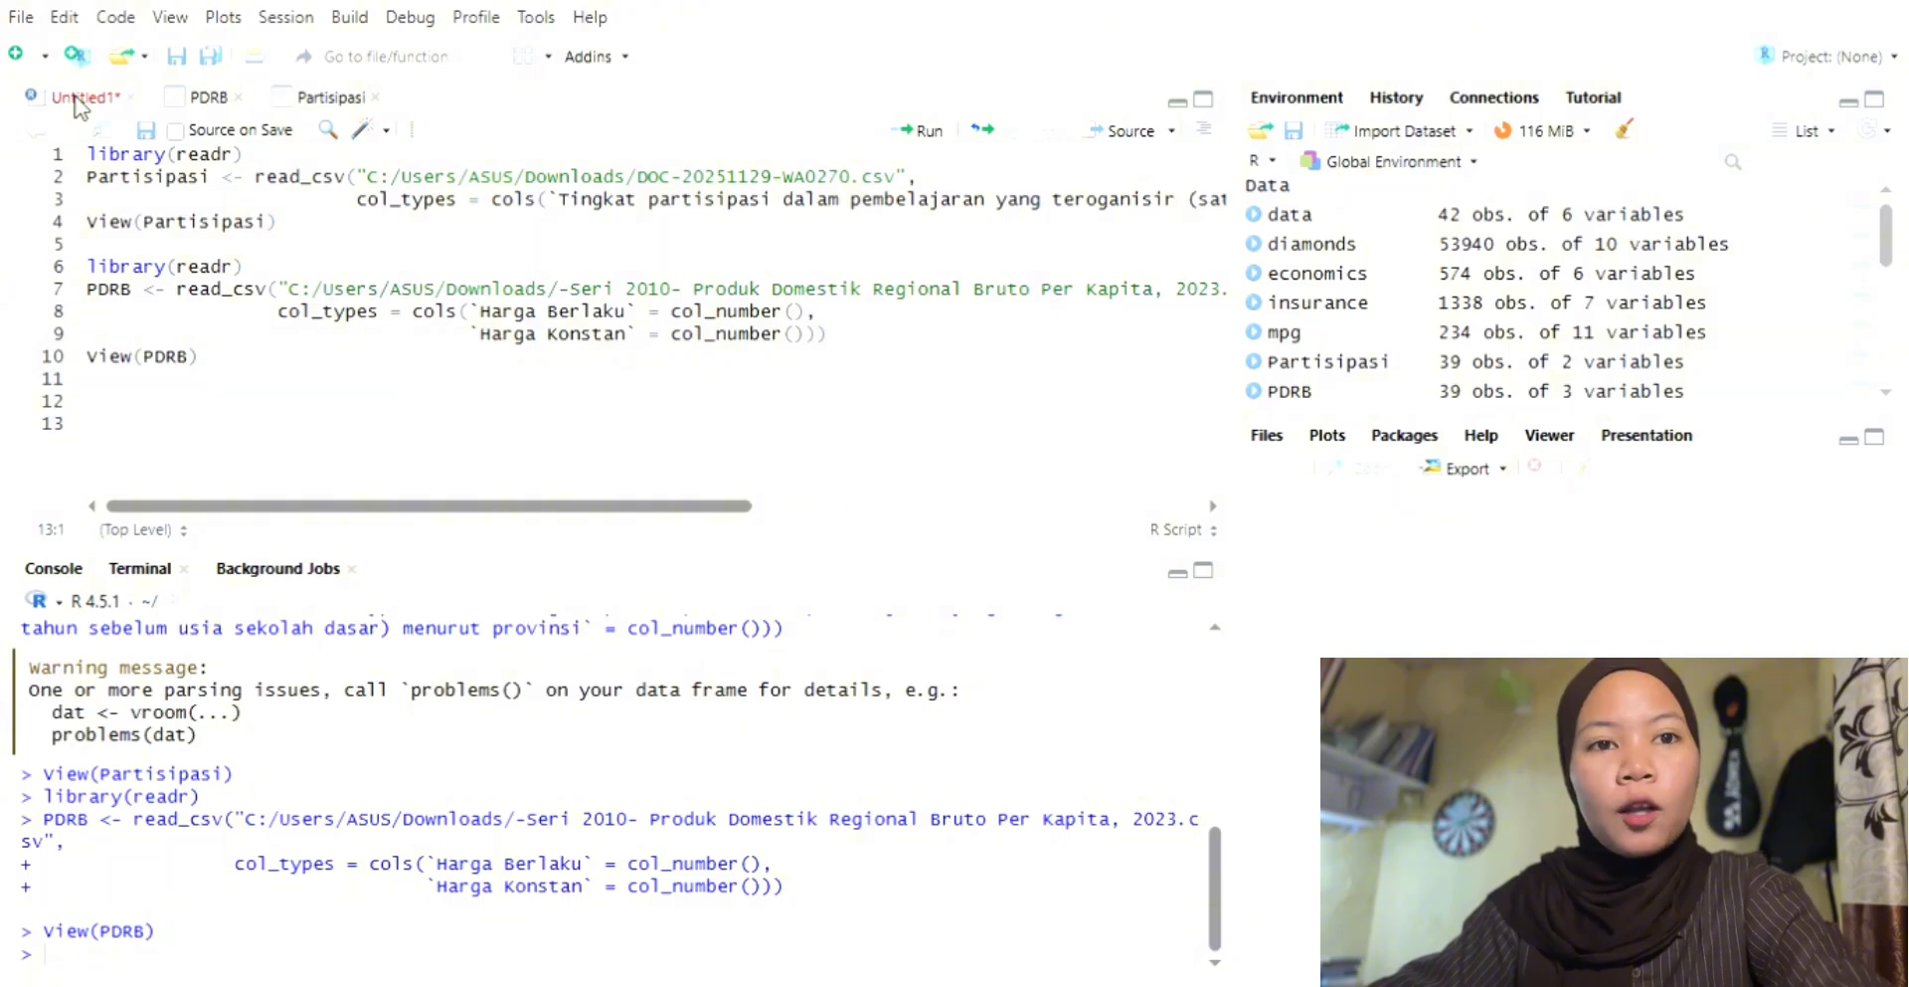
{"action": "type", "text": "#"}
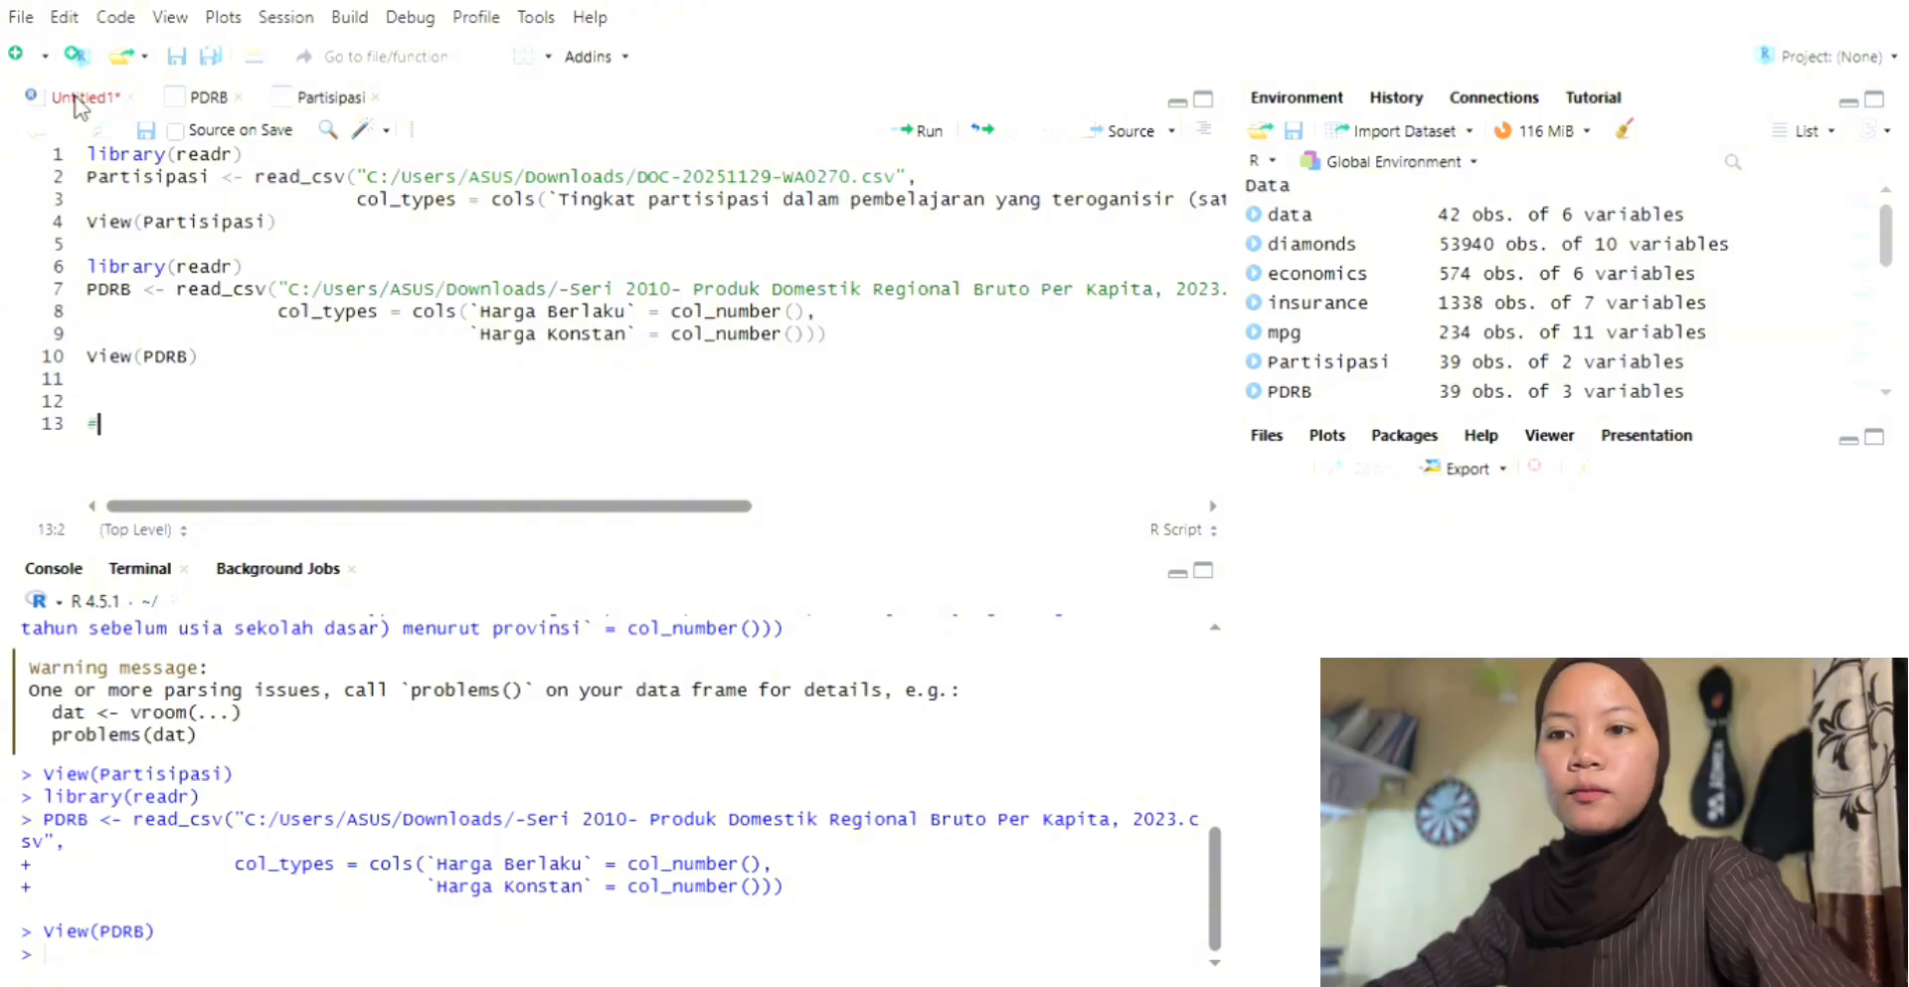
{"action": "type", "text": "Gabung "}
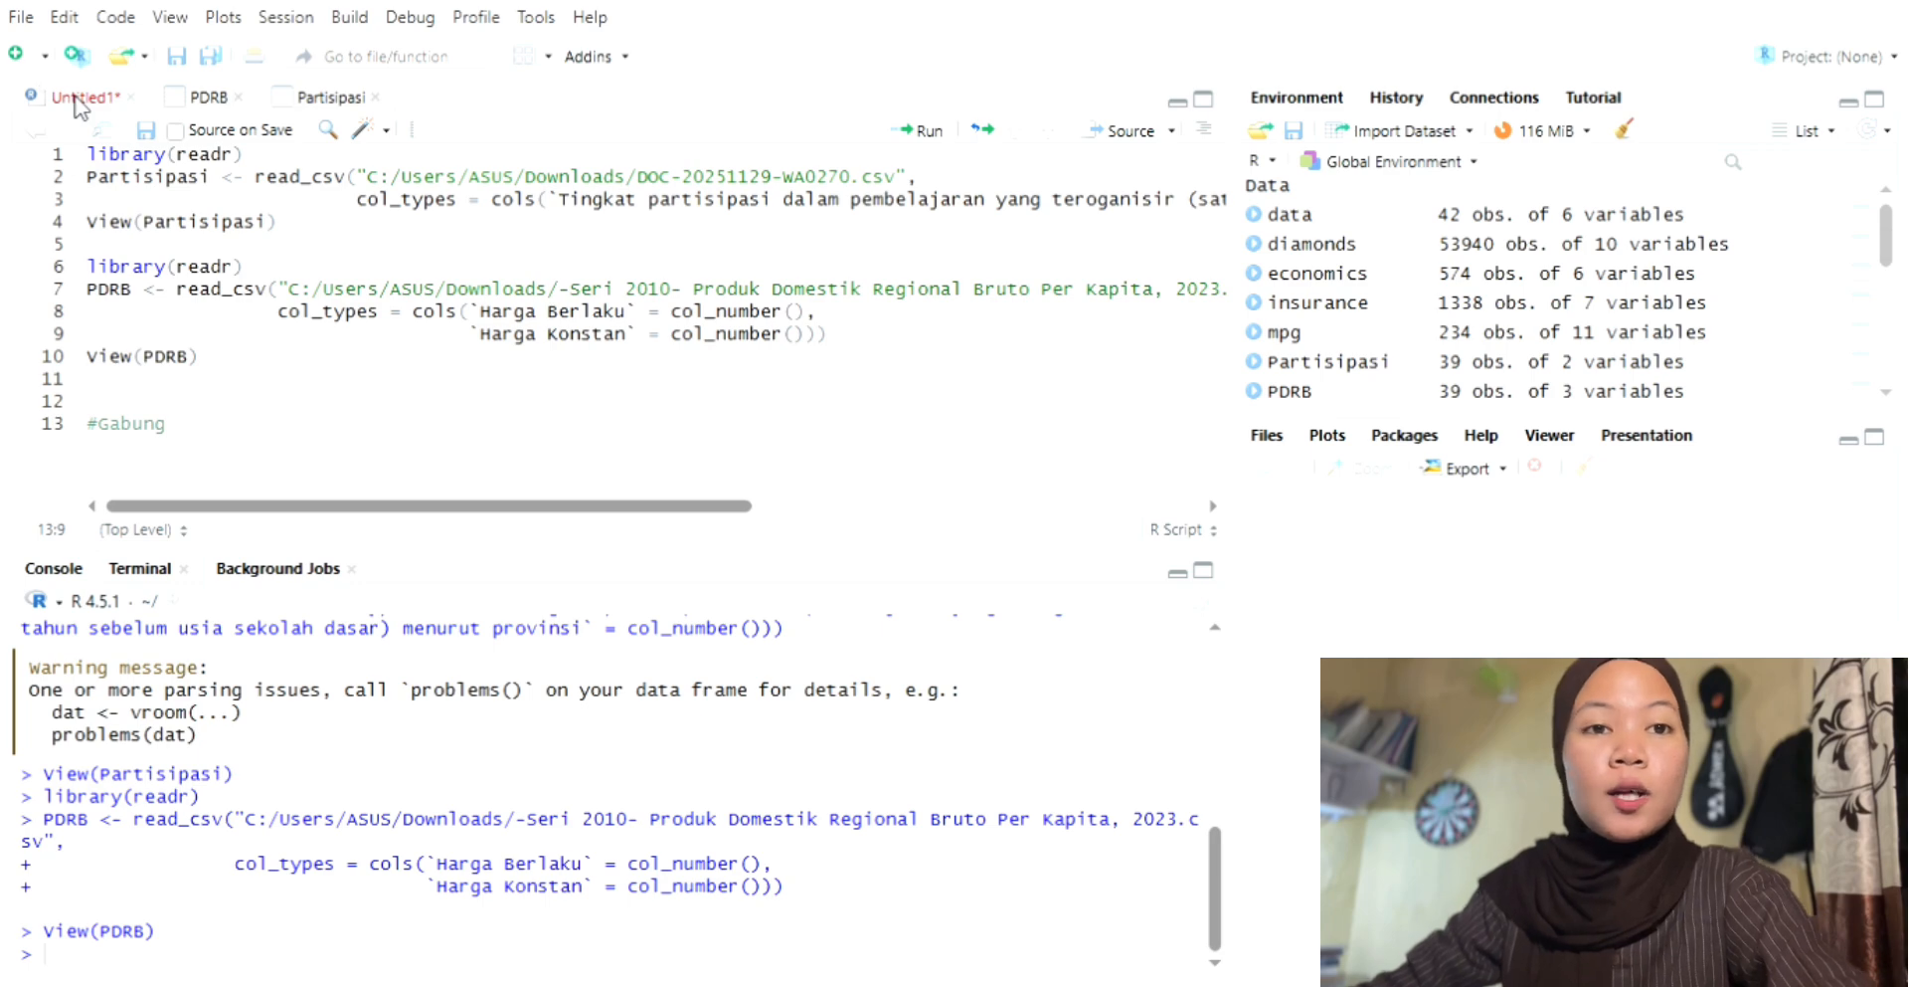
{"action": "type", "text": "Ke"}
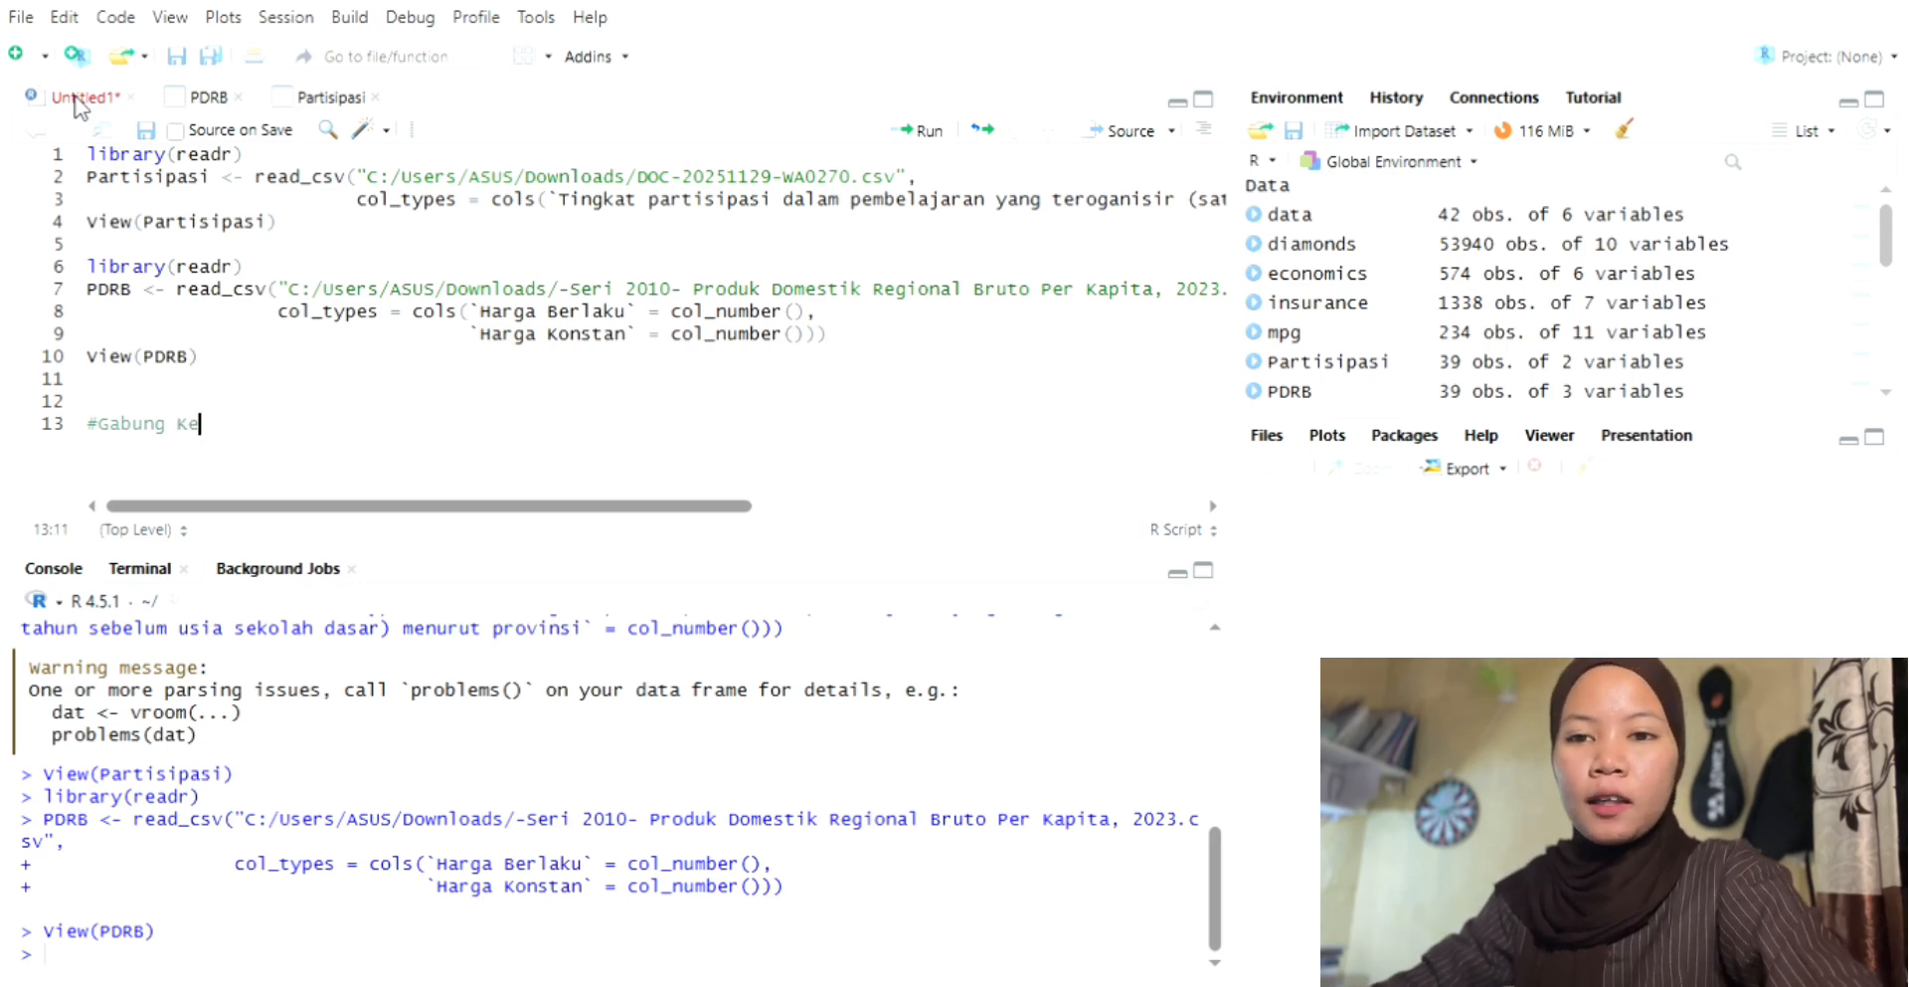
{"action": "type", "text": "dua Dataa"}
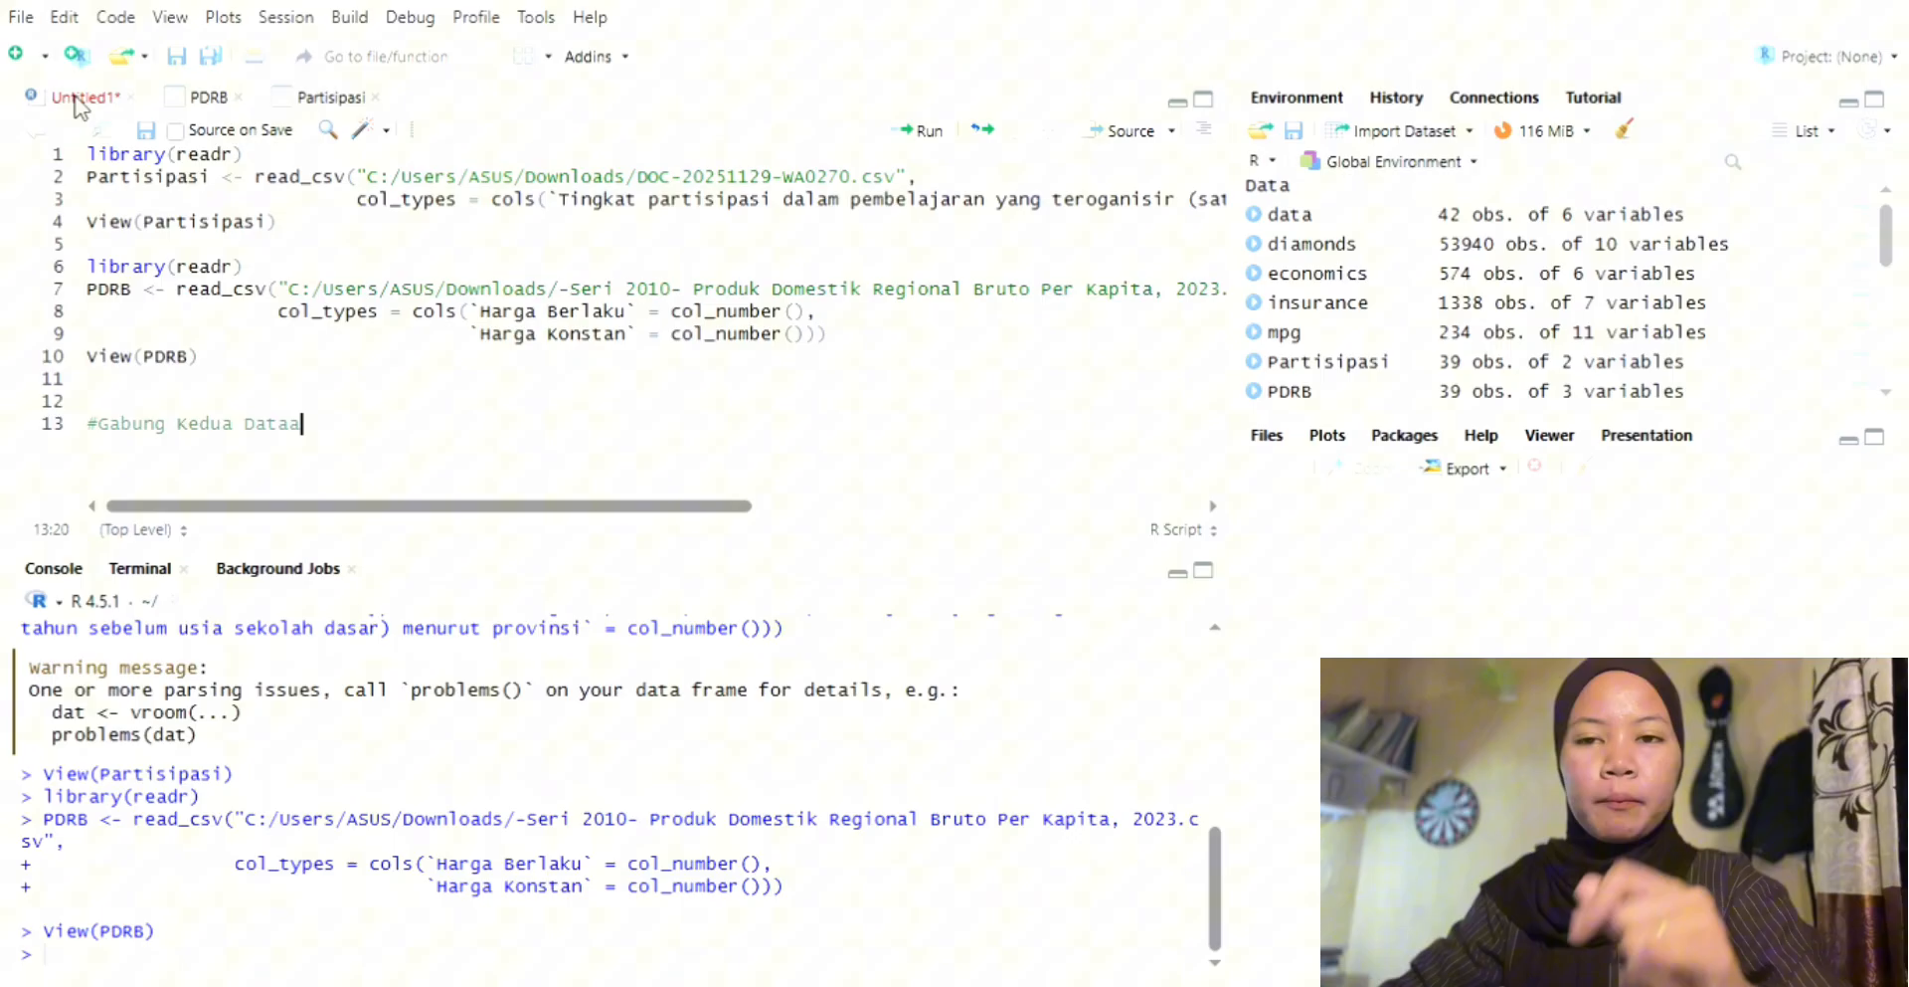
{"action": "key", "text": "BackSpace"}
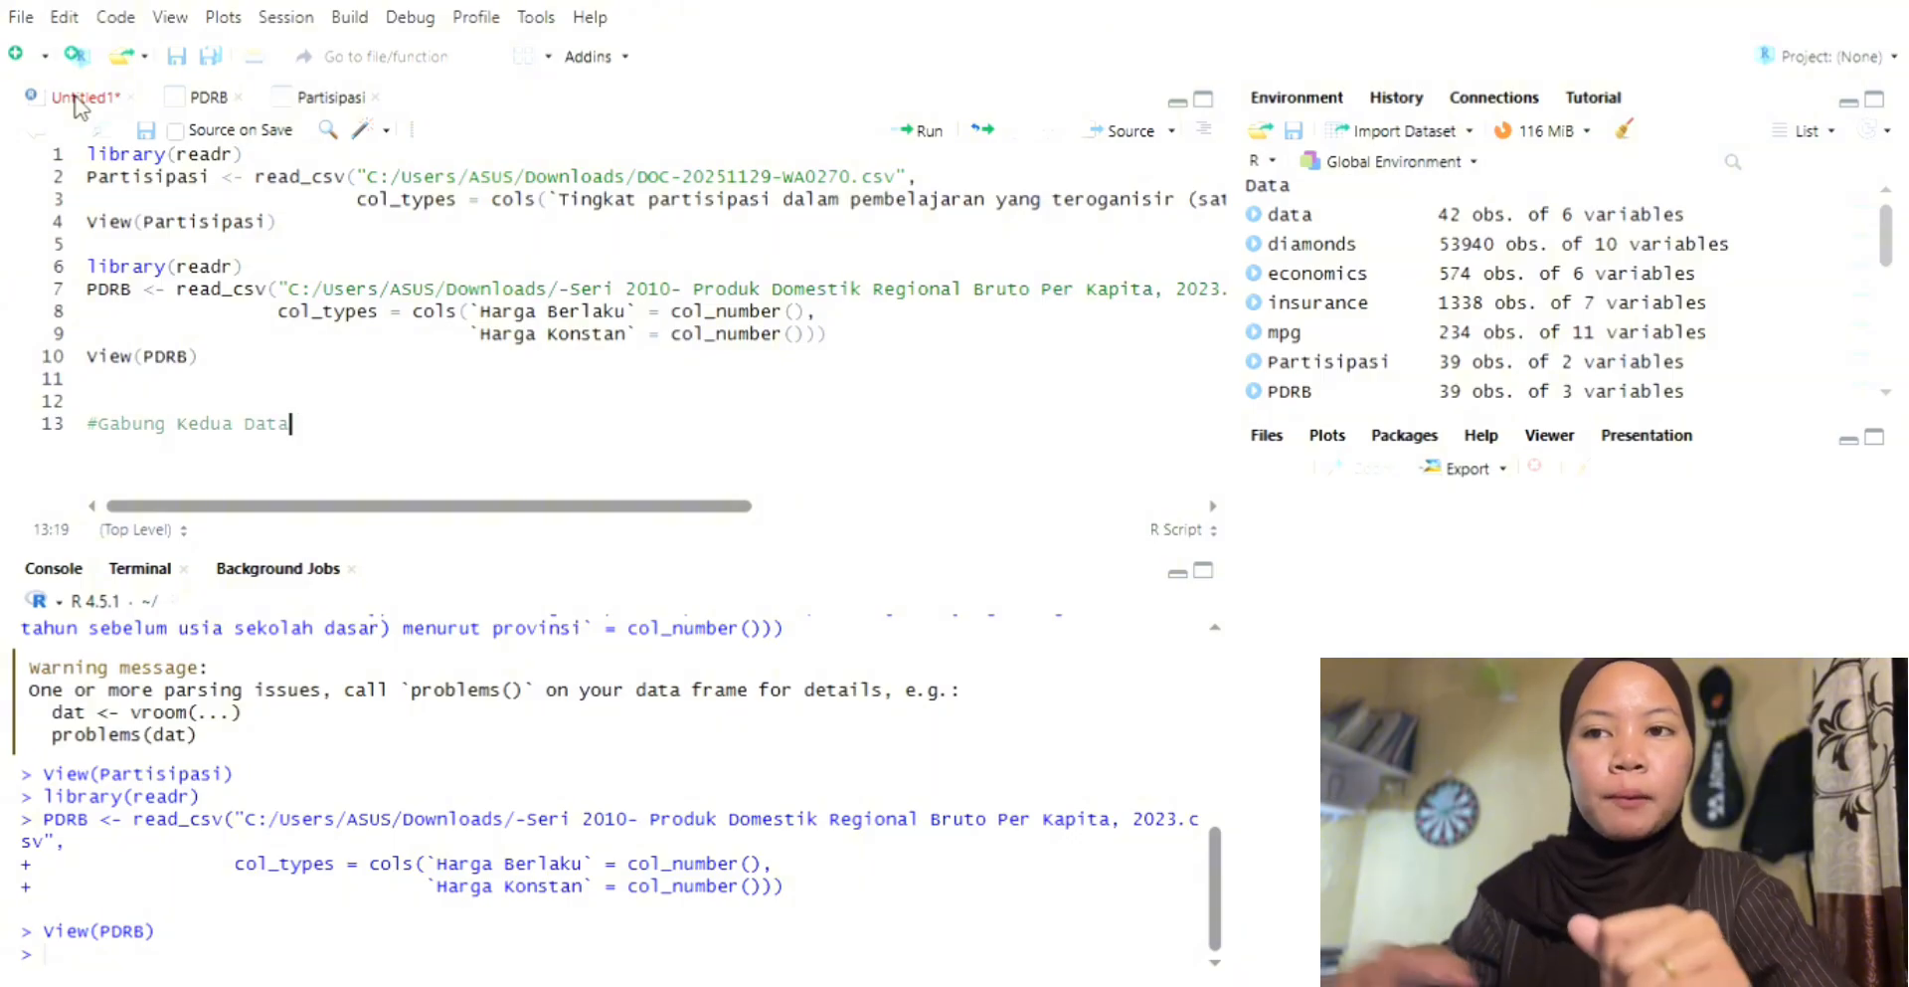
Step: Begin the merge statement data <- merge(PDRB,Partisipasi, by) on the line below the comment
{"action": "key", "text": "Return"}
{"action": "key", "text": "Return"}
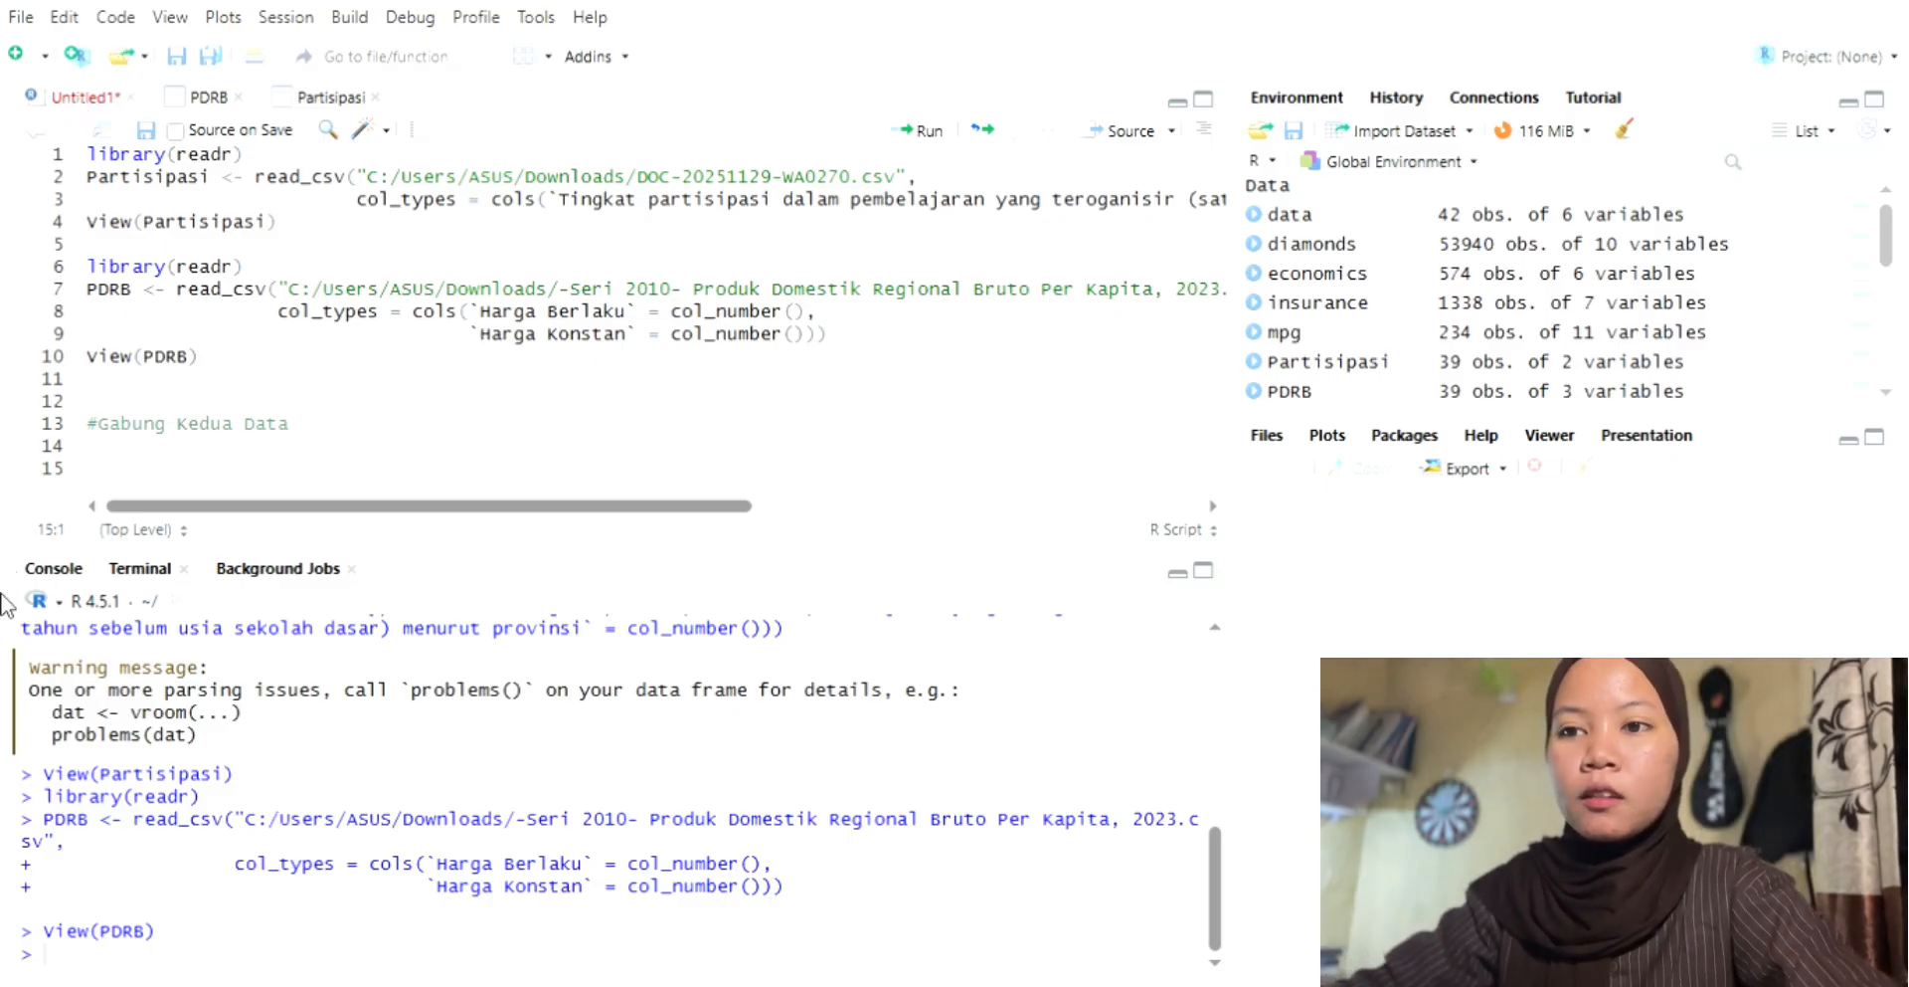
{"action": "key", "text": "BackSpace"}
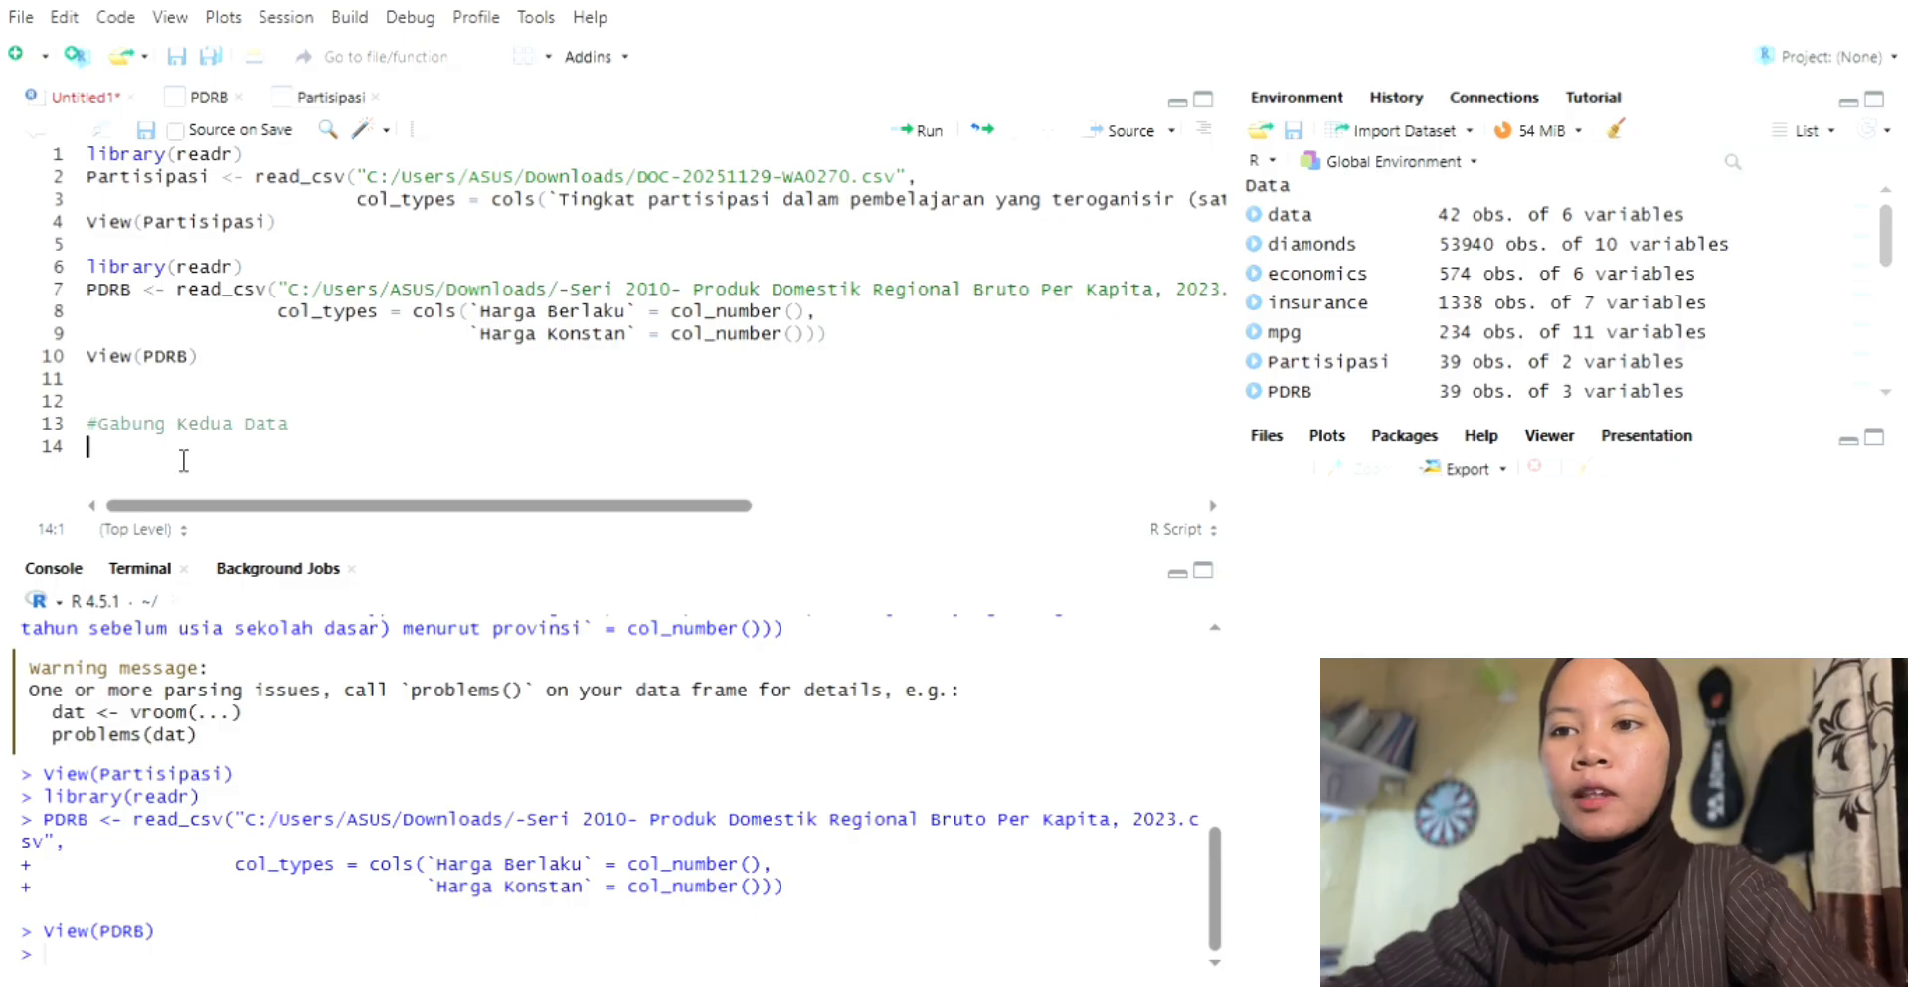
{"action": "type", "text": "data <- "}
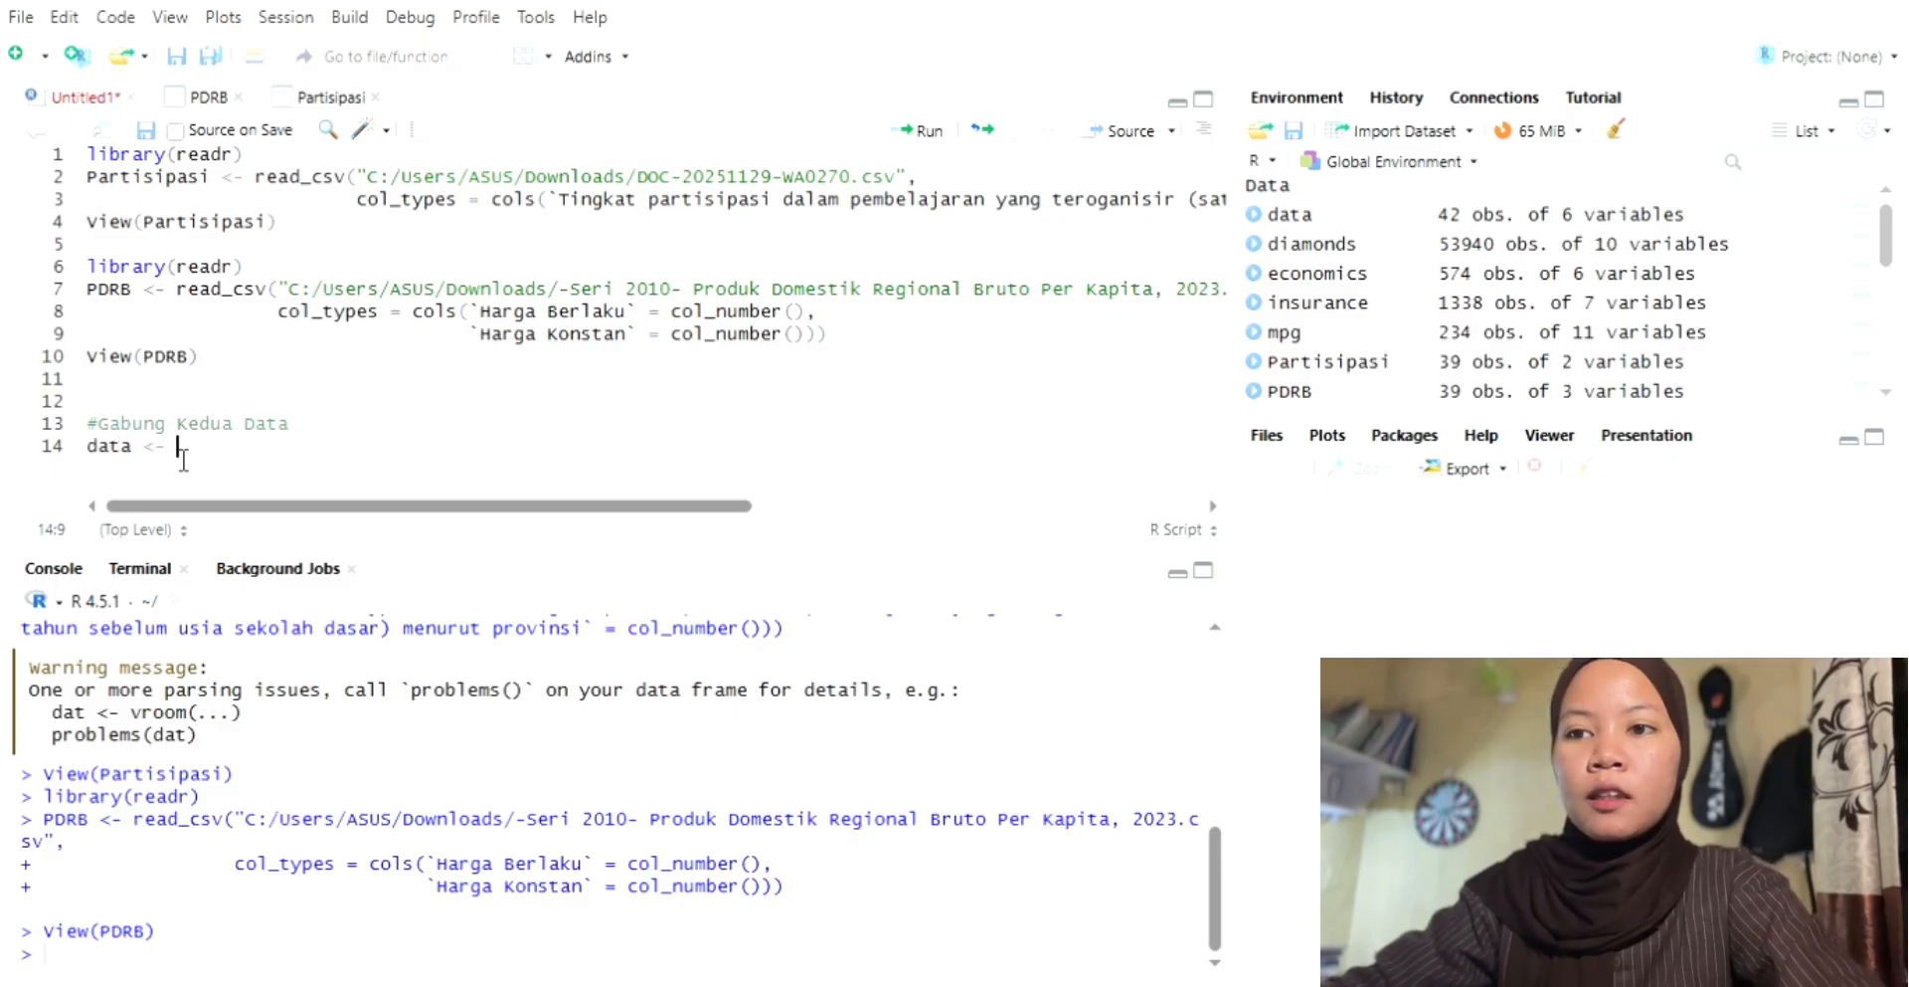
{"action": "type", "text": "merge("}
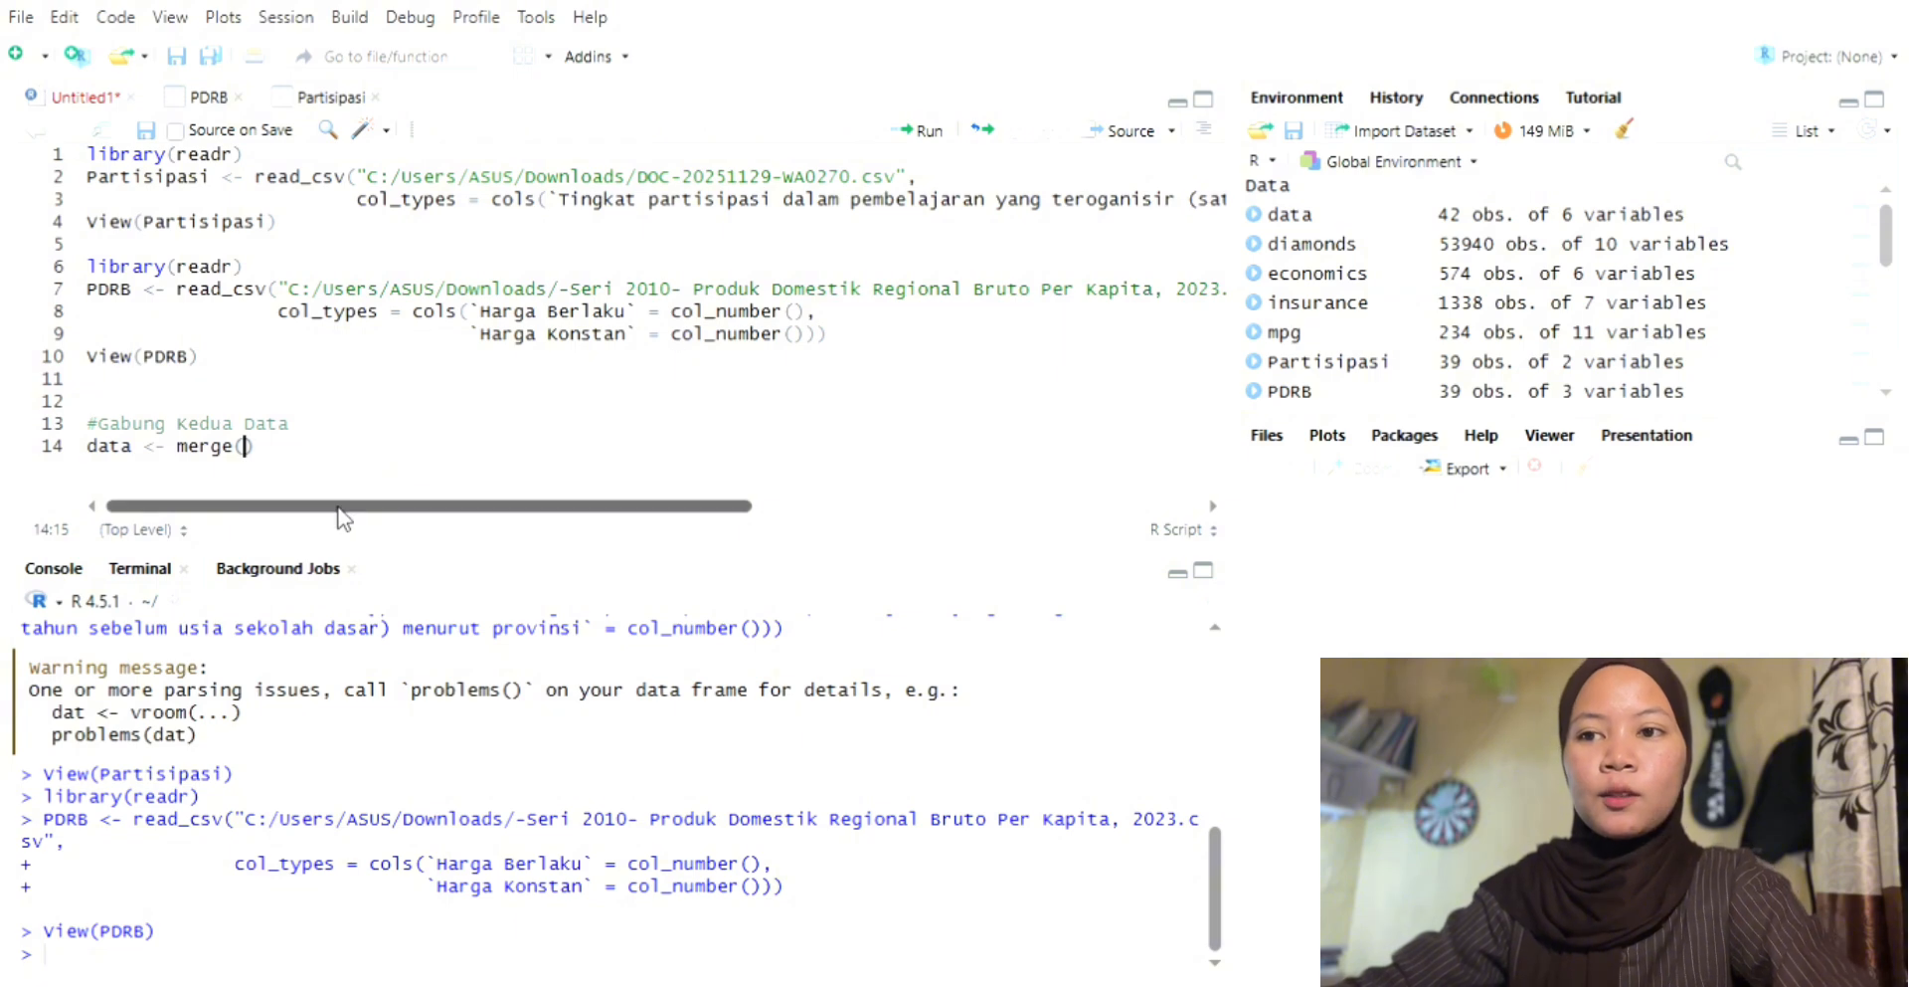
{"action": "type", "text": "DRB,"}
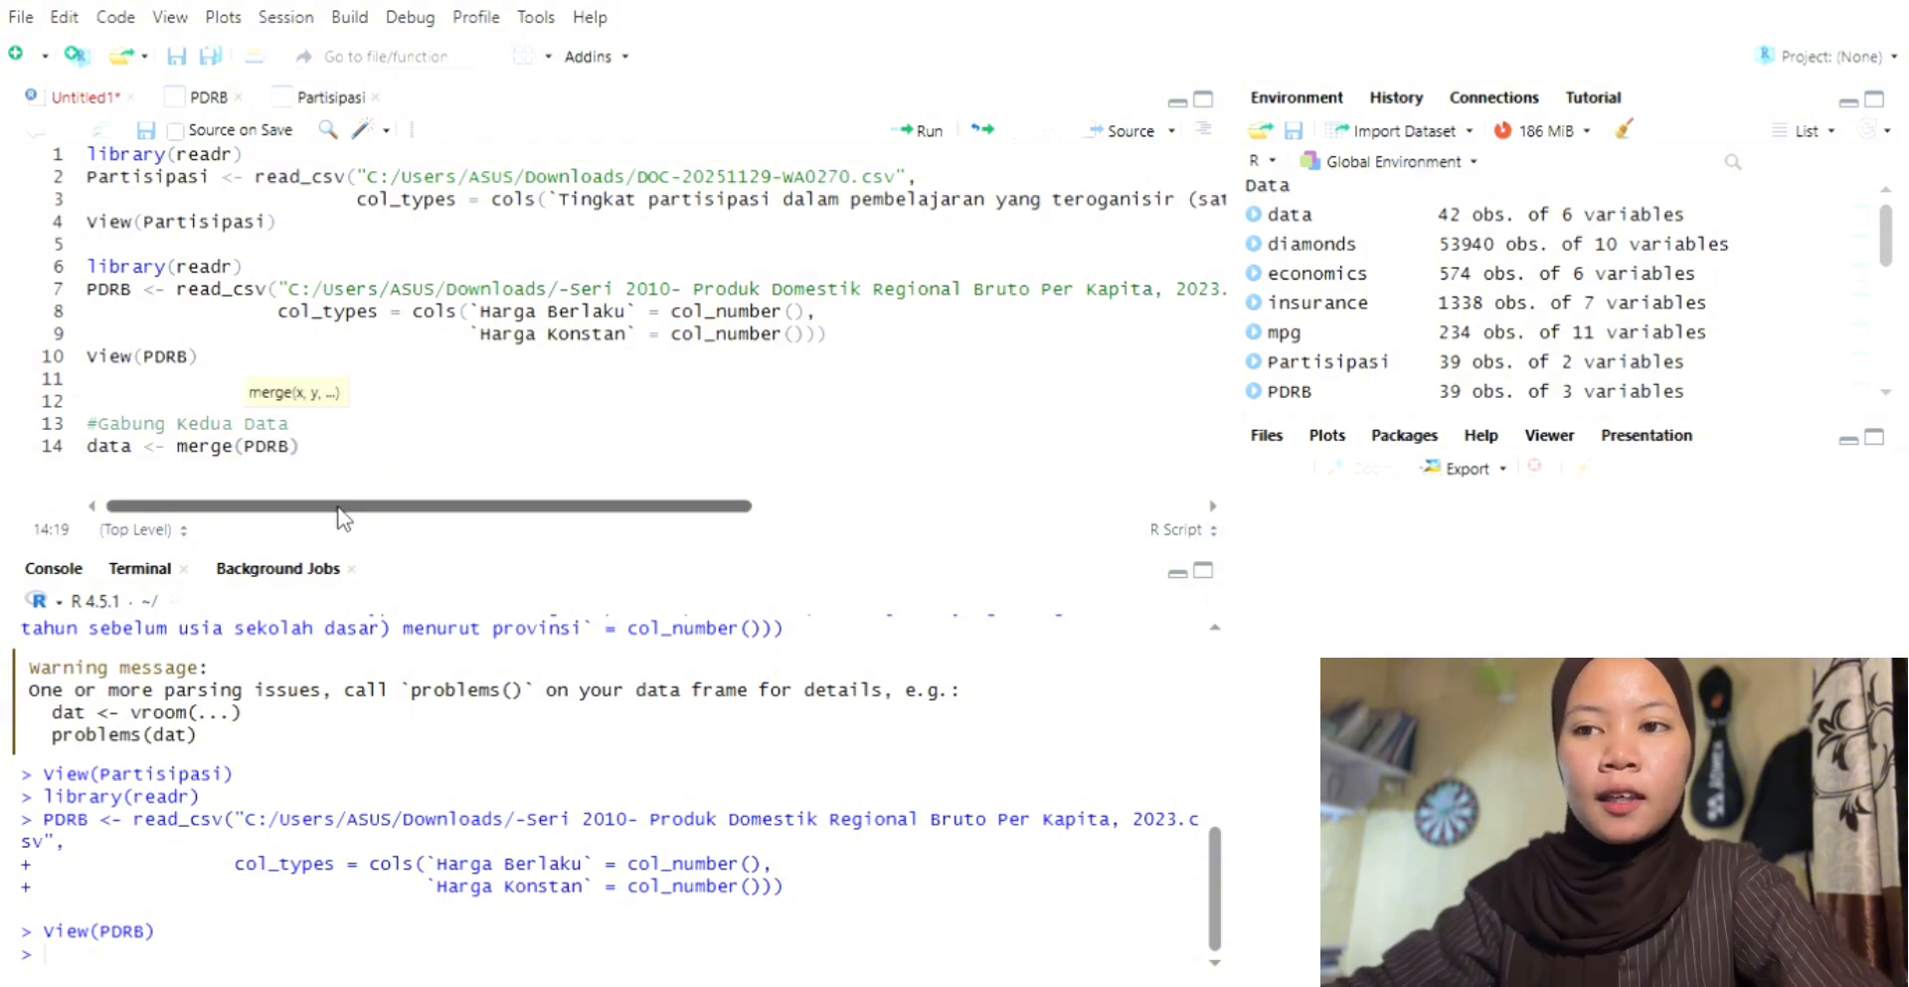
{"action": "type", "text": "Partisipasi, by"}
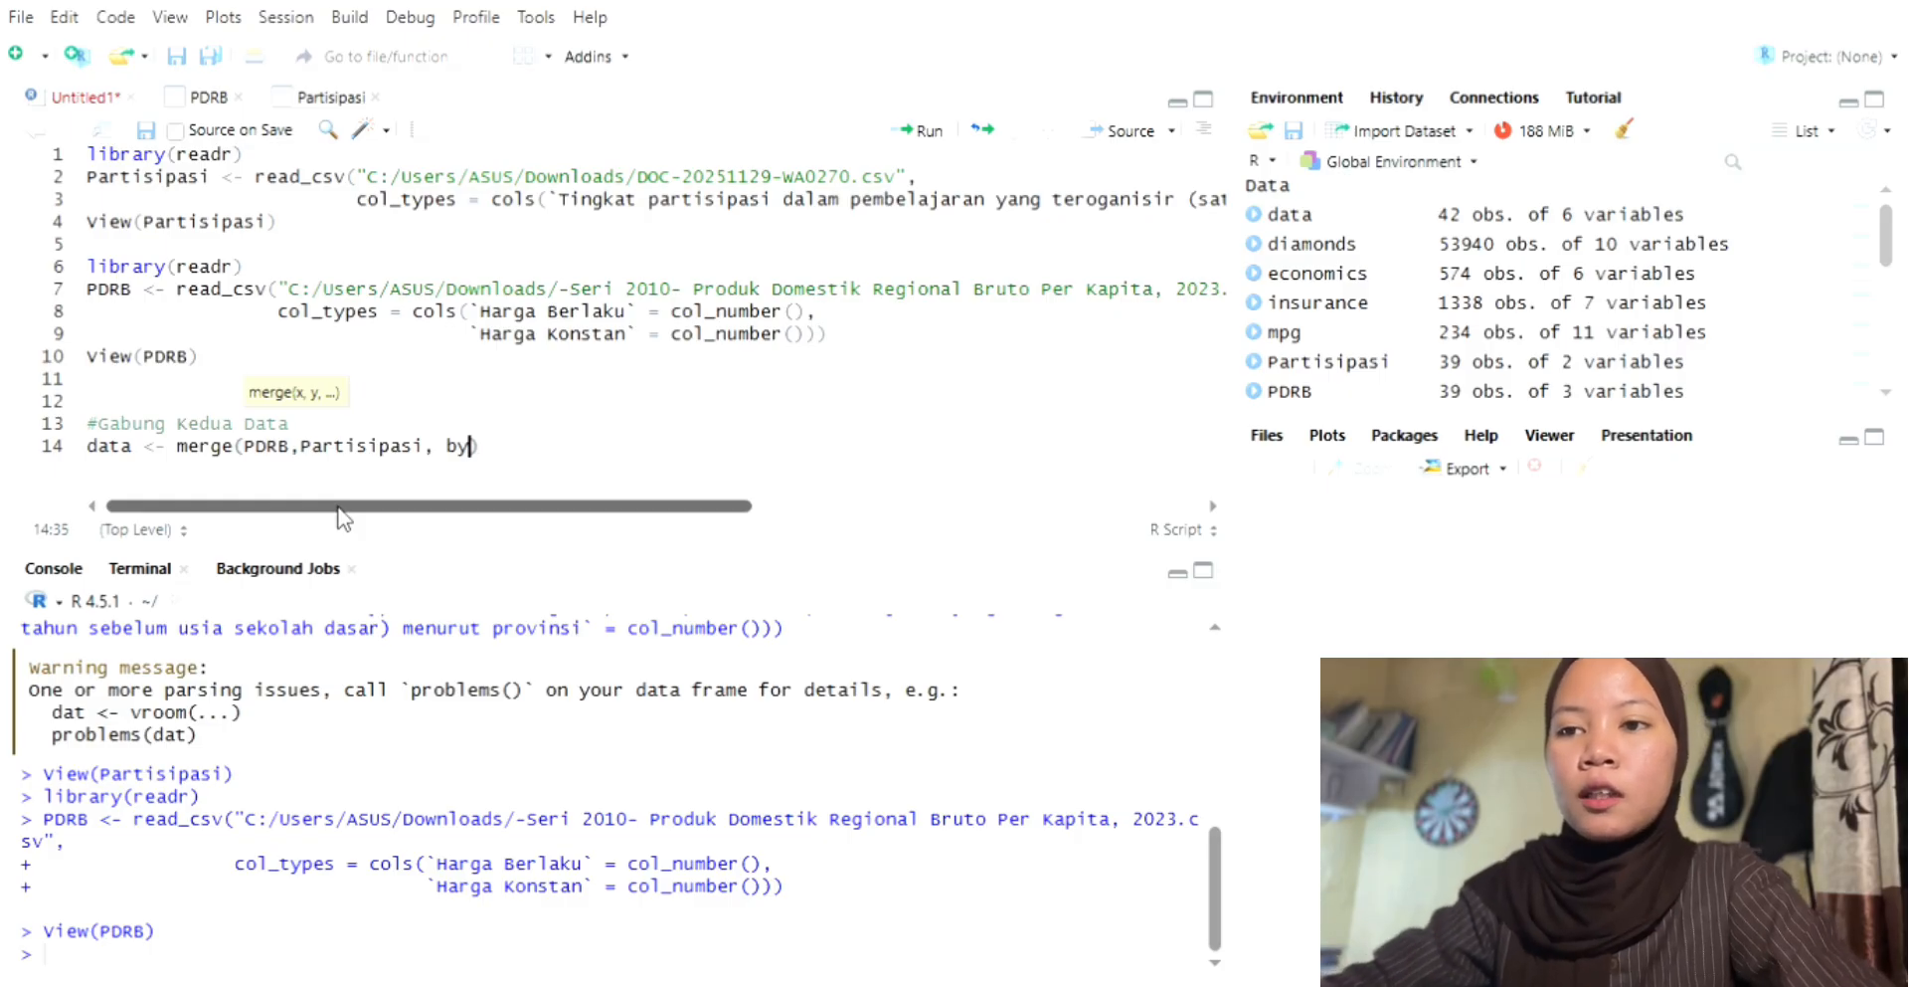
Step: Compare the province column names in the Partisipasi and PDRB tables, and insert an empty script line above the merge comment
{"action": "left_click", "coordinate": [330, 97]}
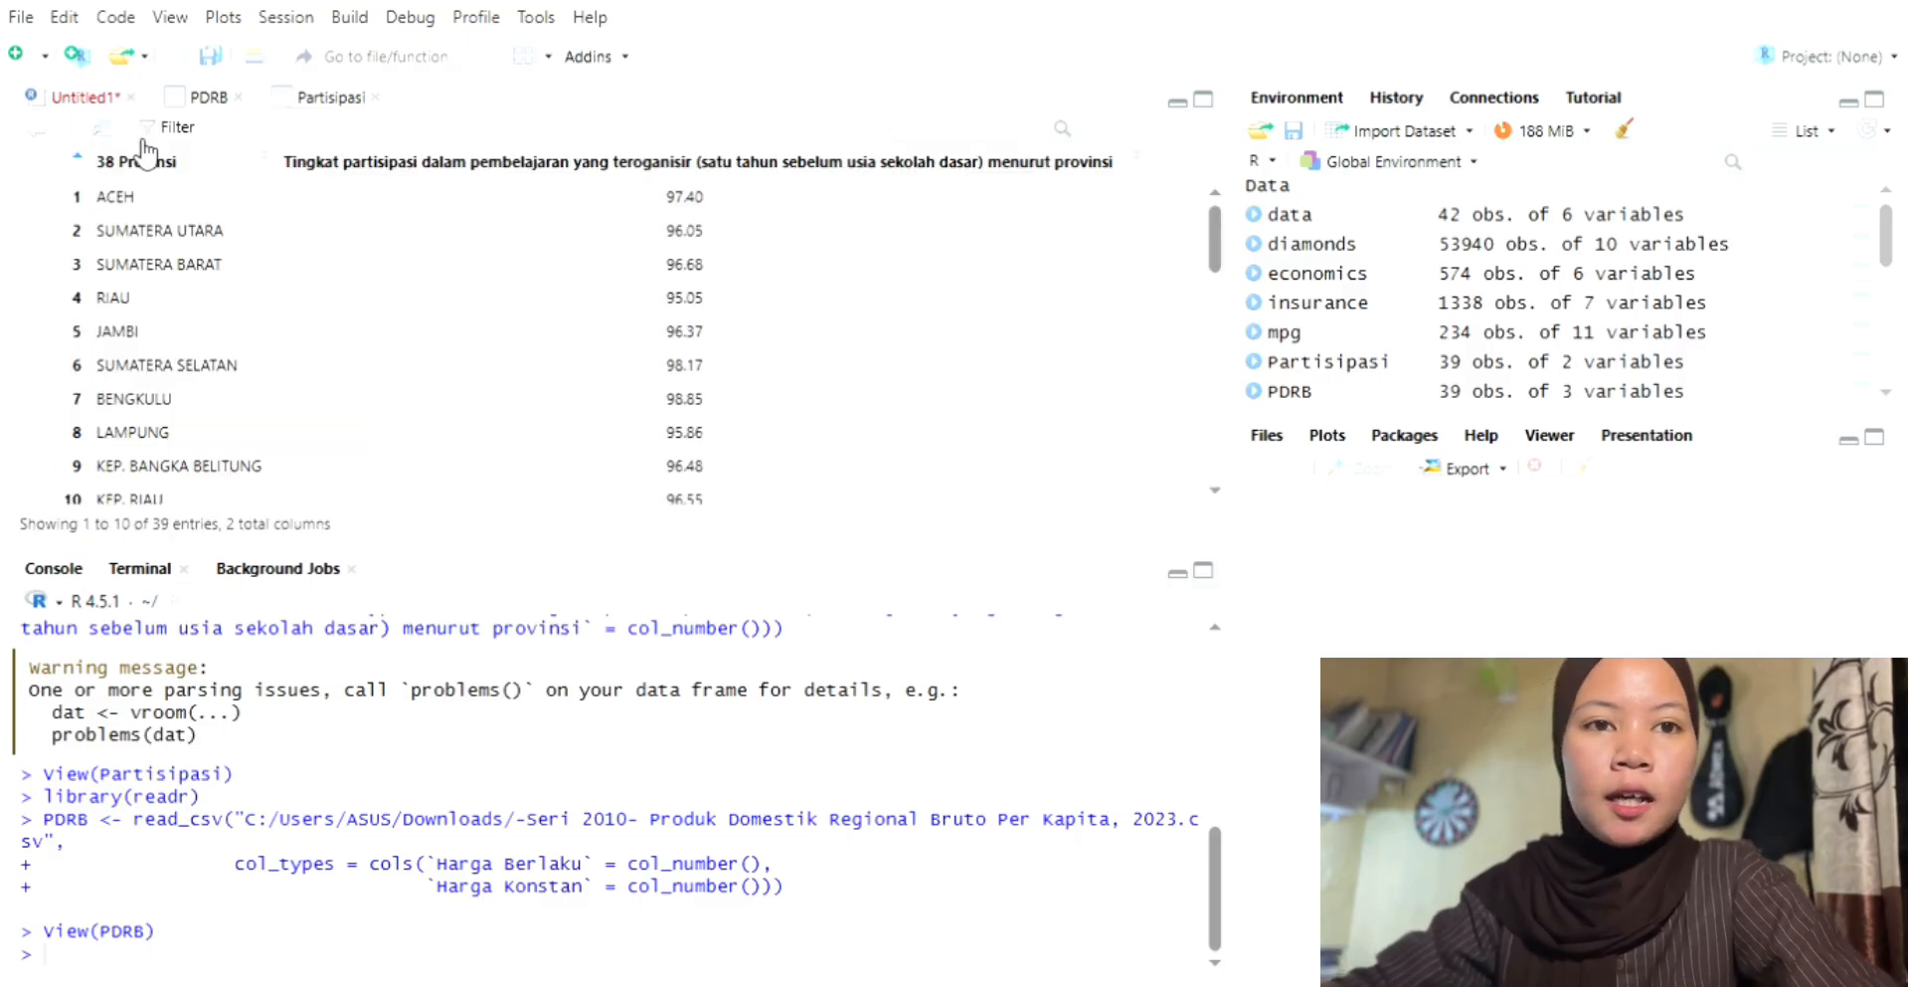
{"action": "left_click", "coordinate": [206, 96]}
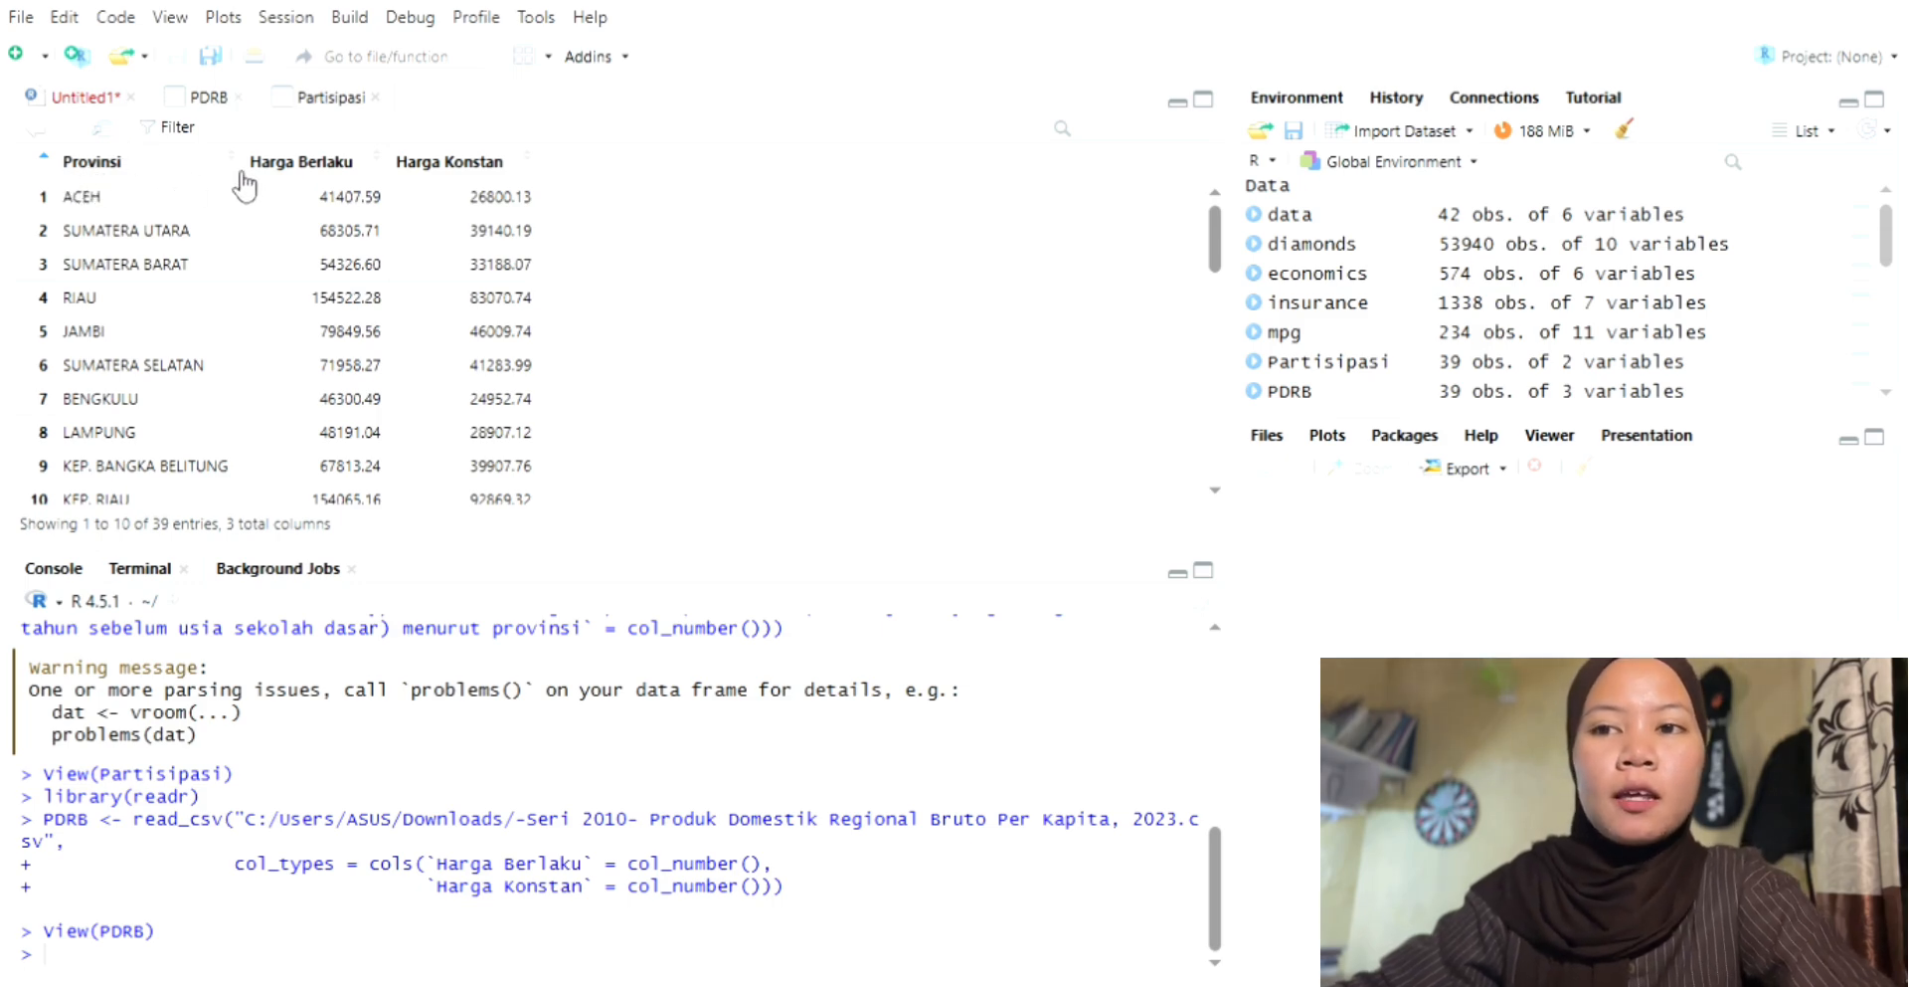
{"action": "left_click", "coordinate": [301, 104]}
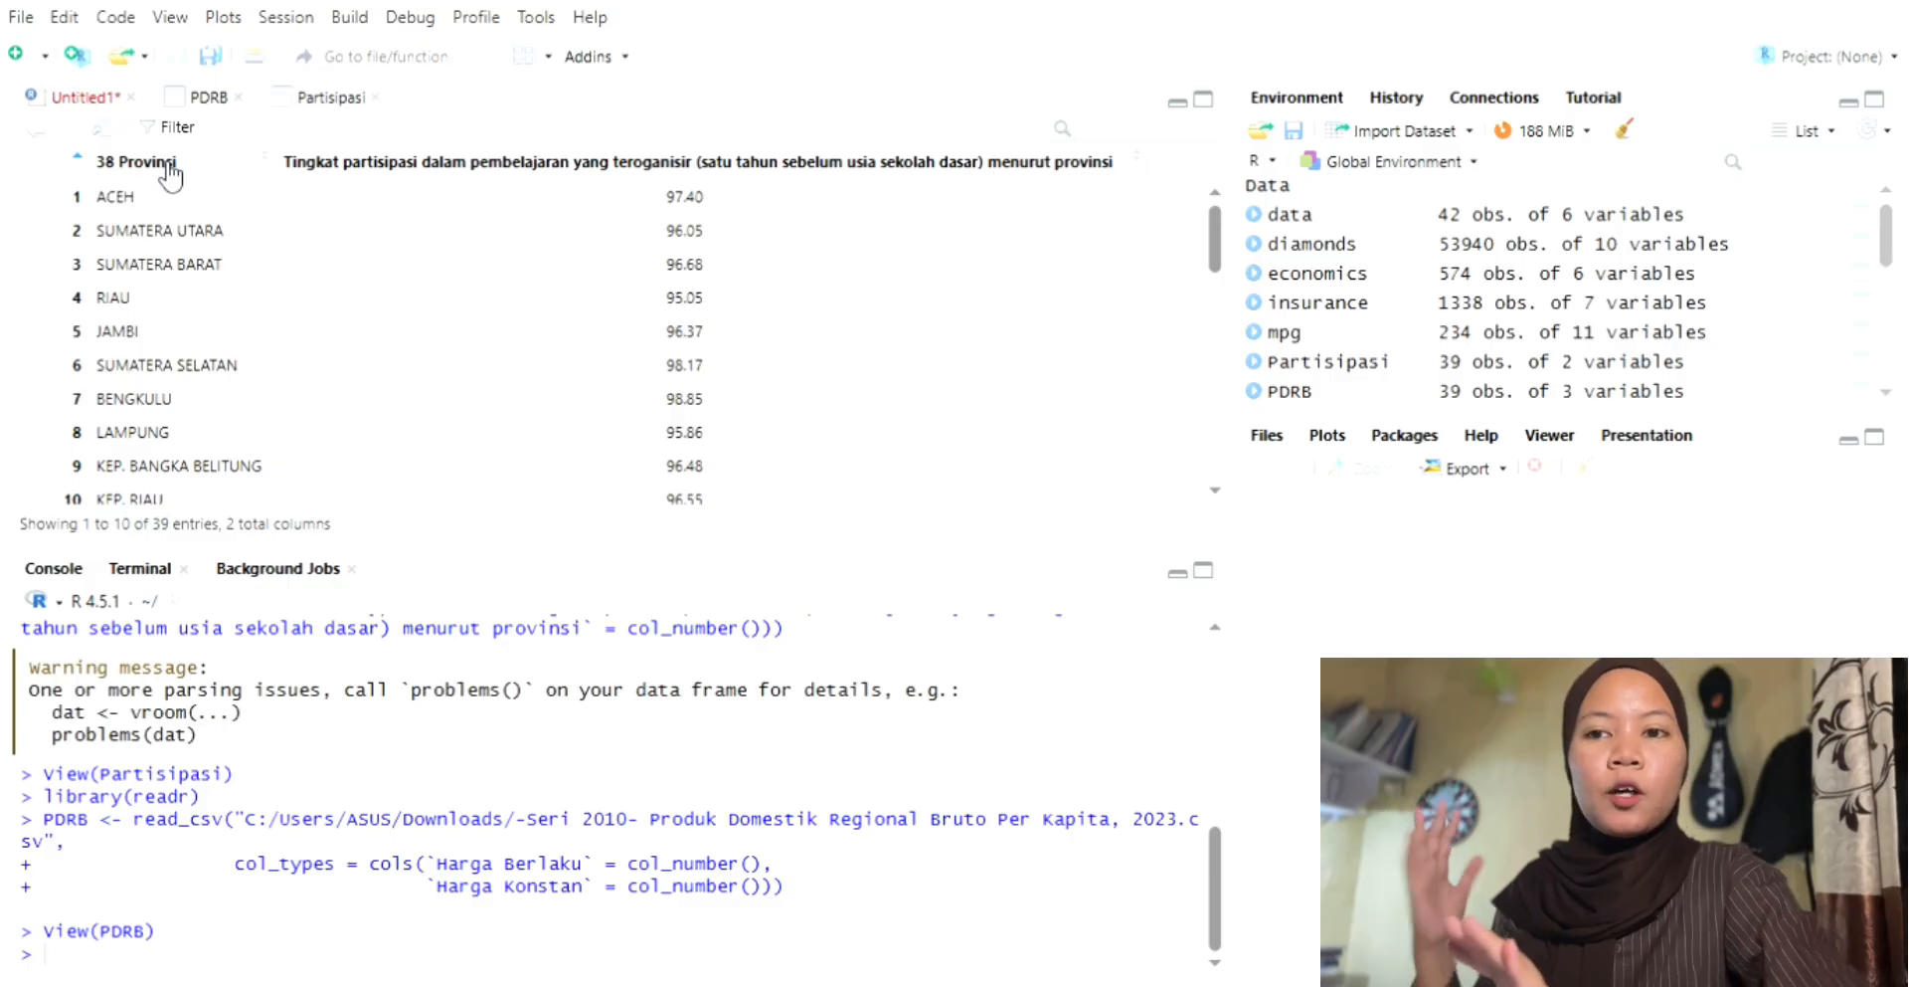
{"action": "left_click", "coordinate": [59, 98]}
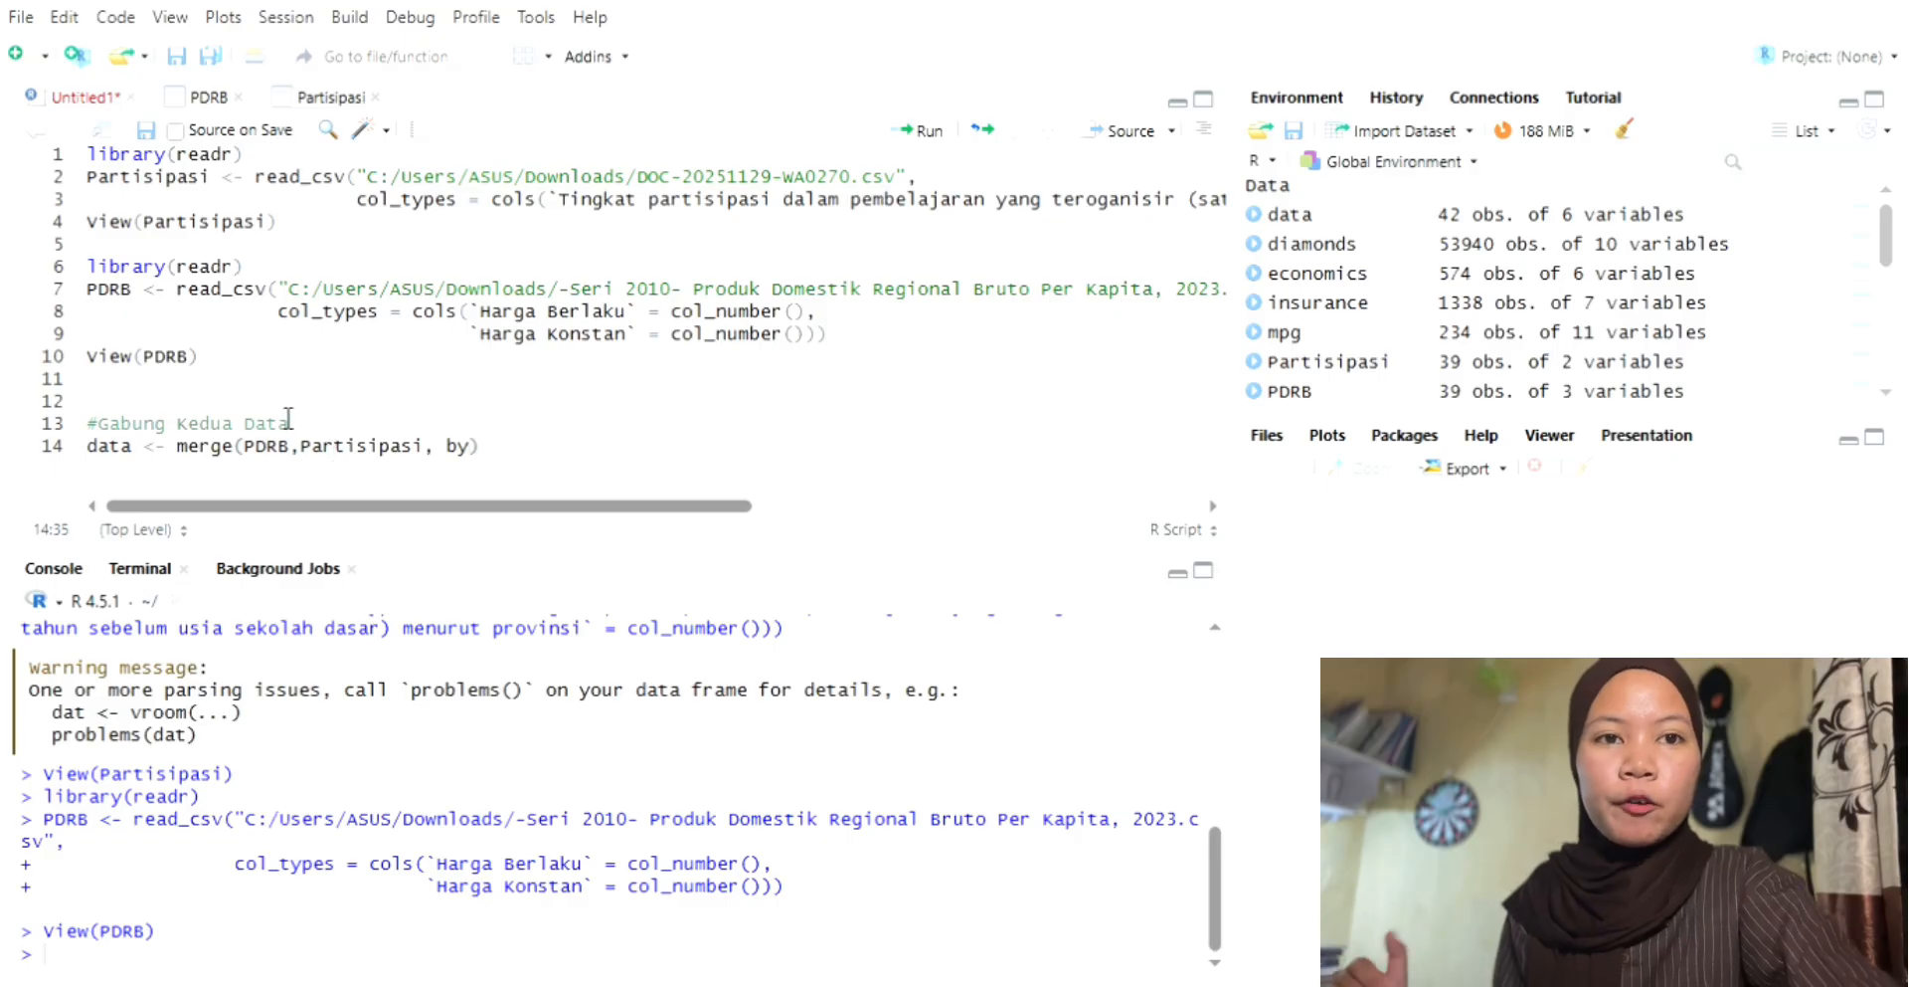
{"action": "key", "text": "Up"}
{"action": "key", "text": "Up"}
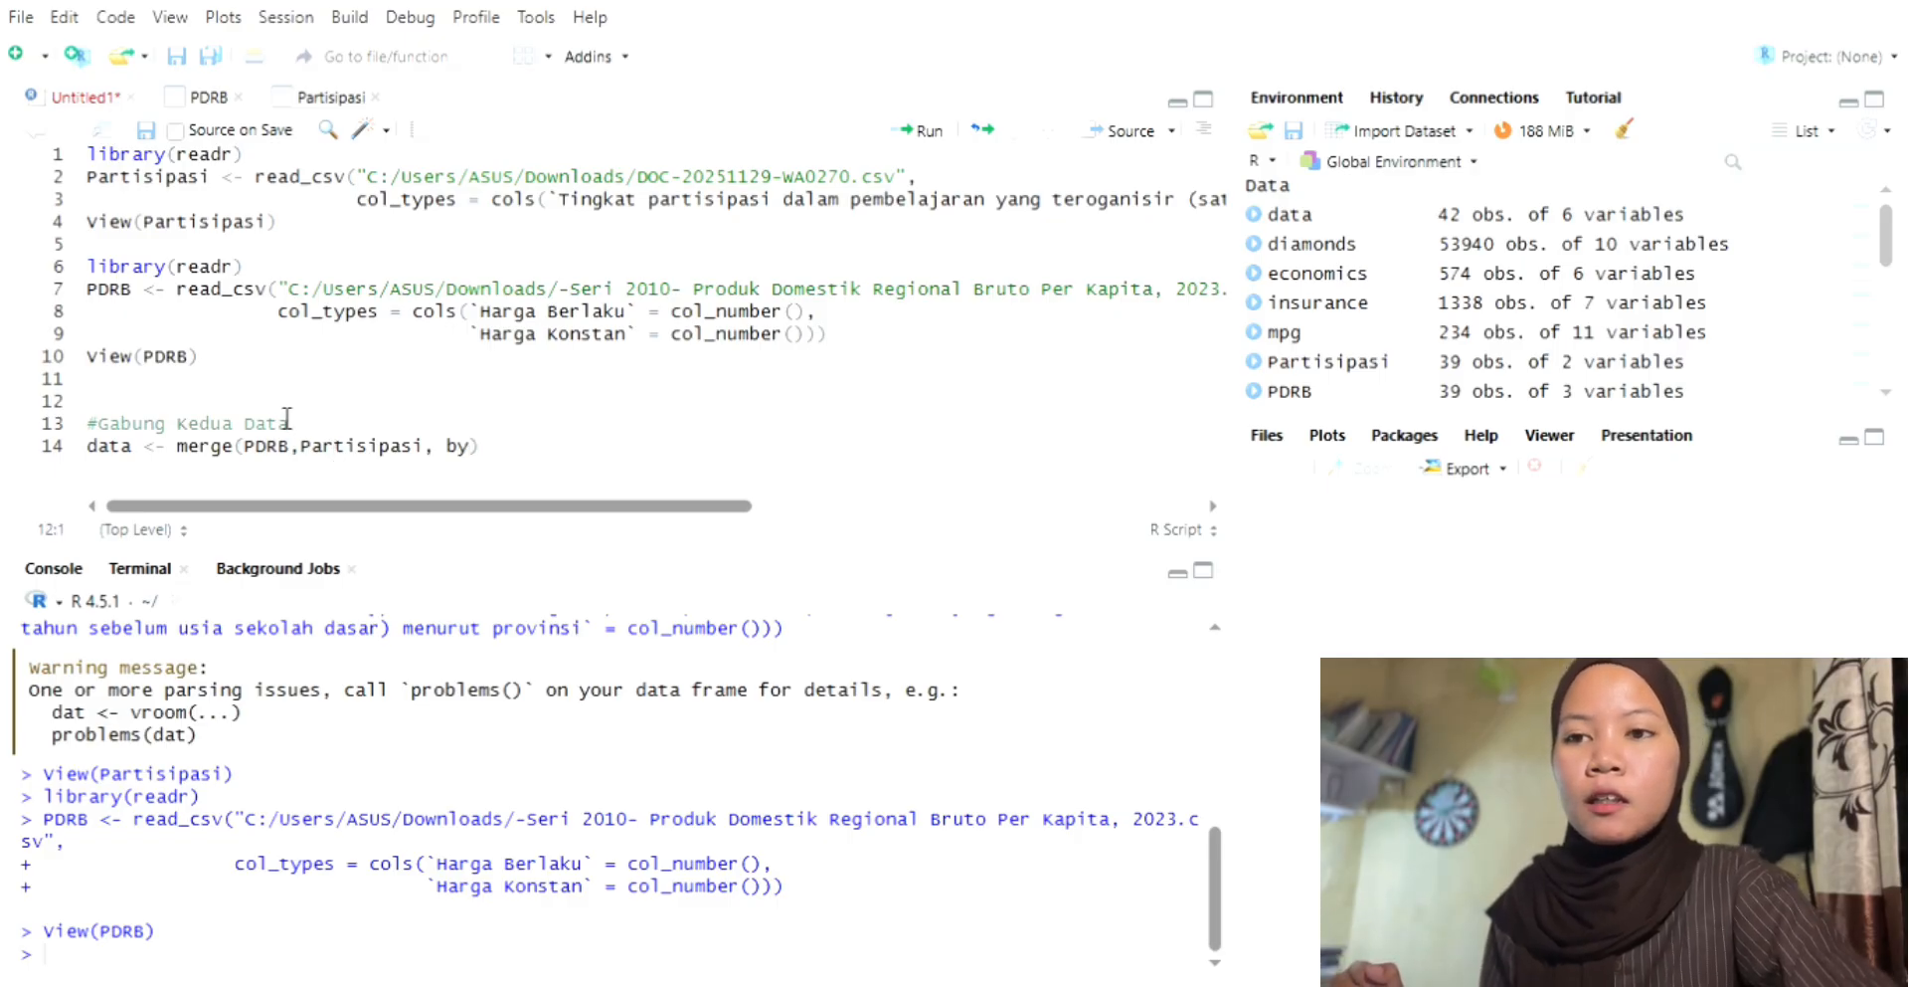
{"action": "key", "text": "Return"}
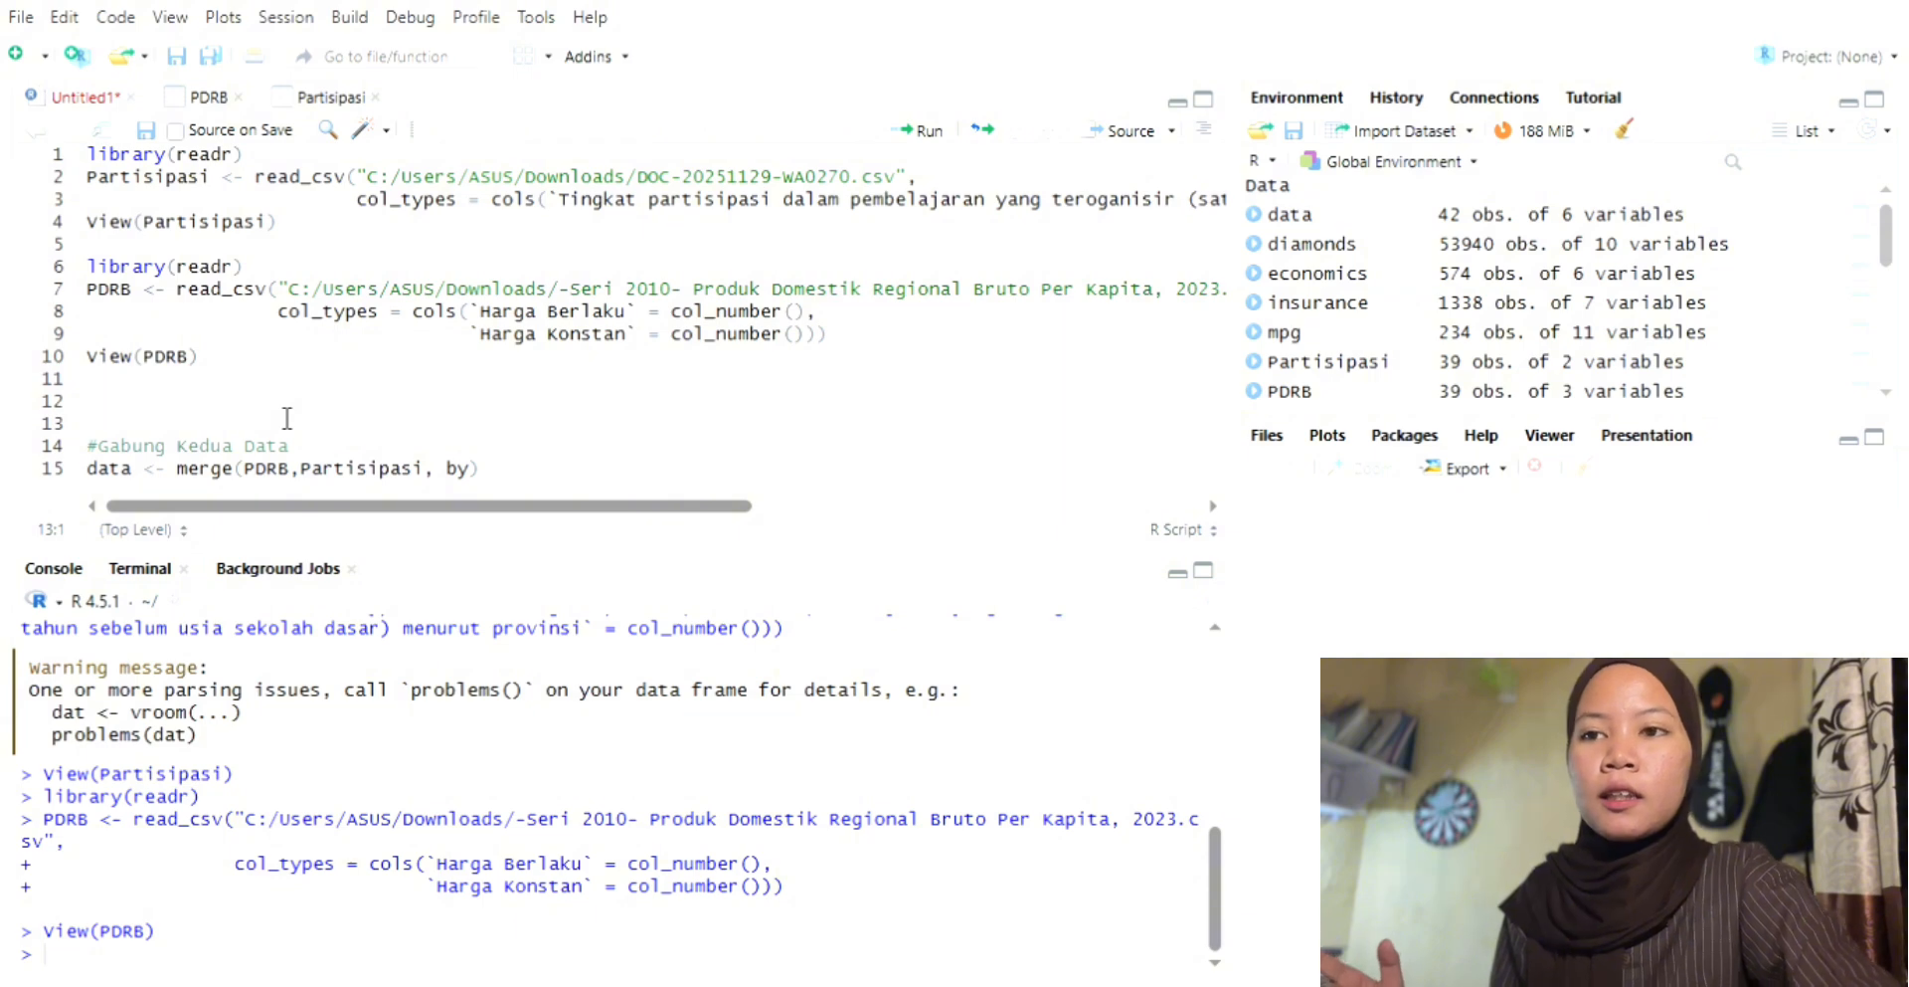
Step: Recheck the province column headers of both tables and write names(Partisipasi) on the empty line above the merge comment
{"action": "left_click", "coordinate": [207, 98]}
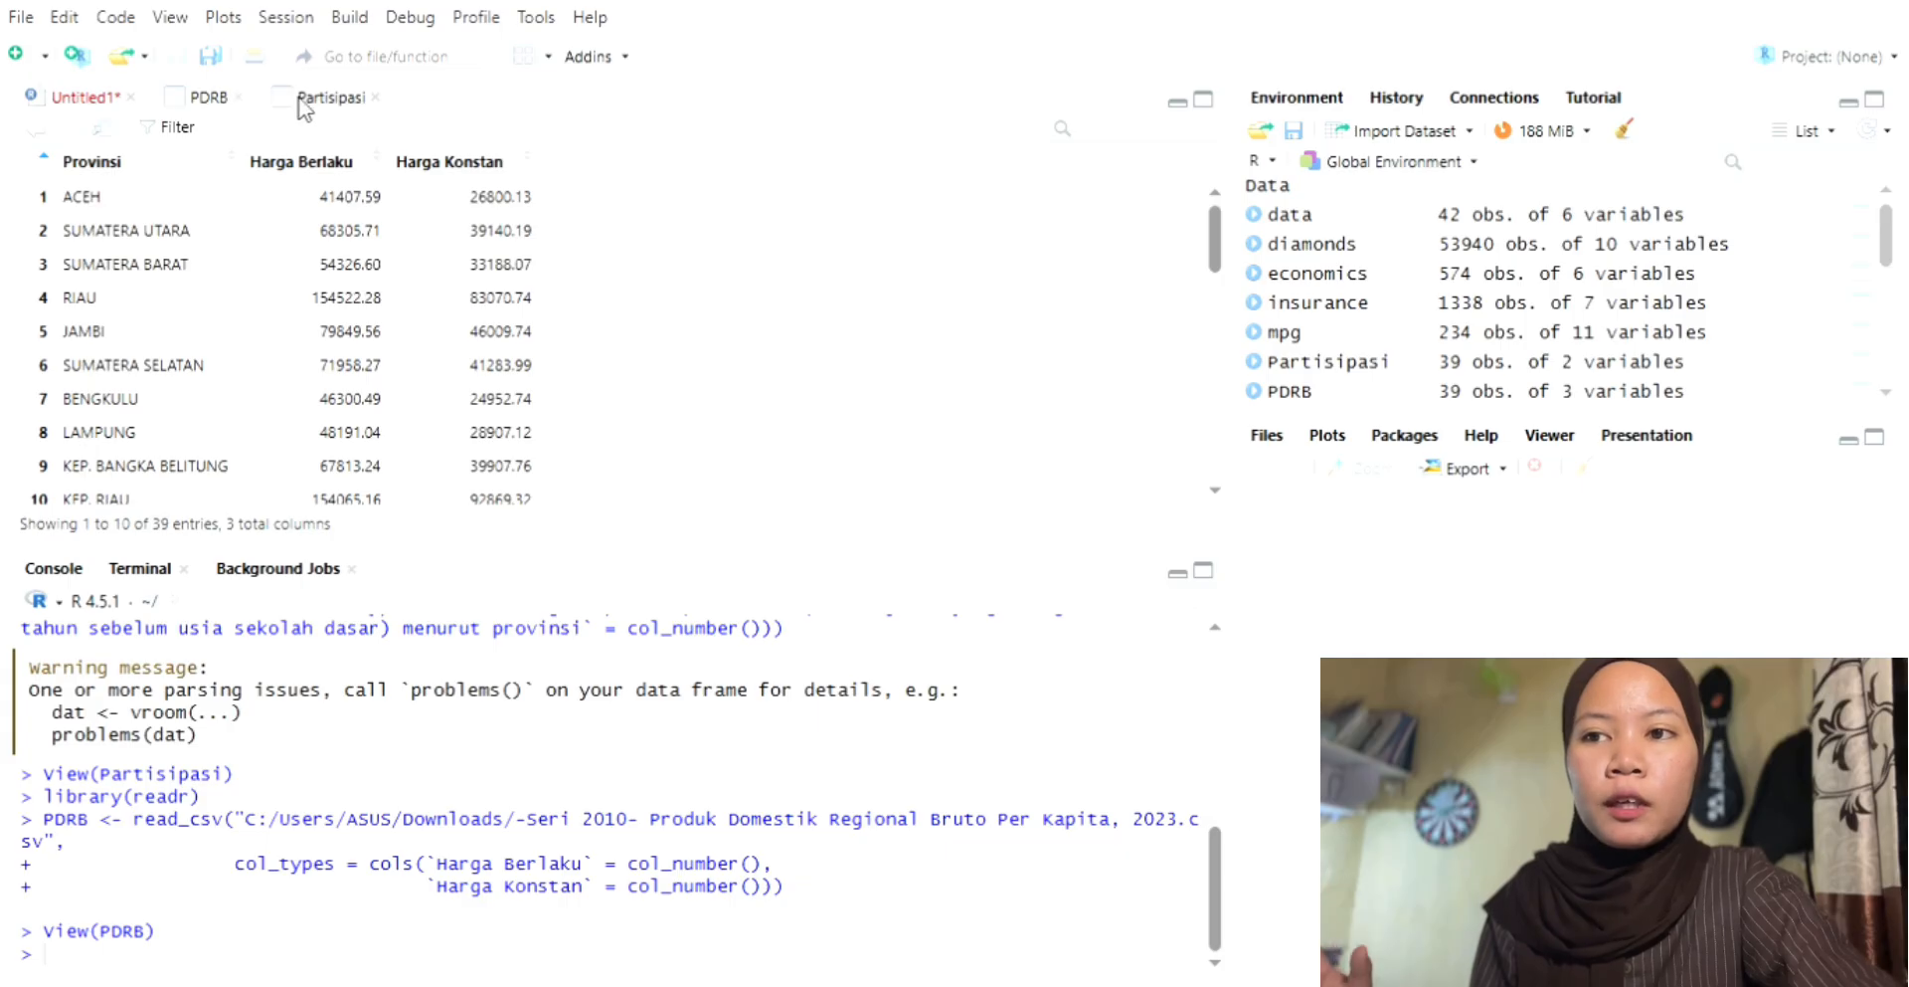
{"action": "left_click", "coordinate": [299, 101]}
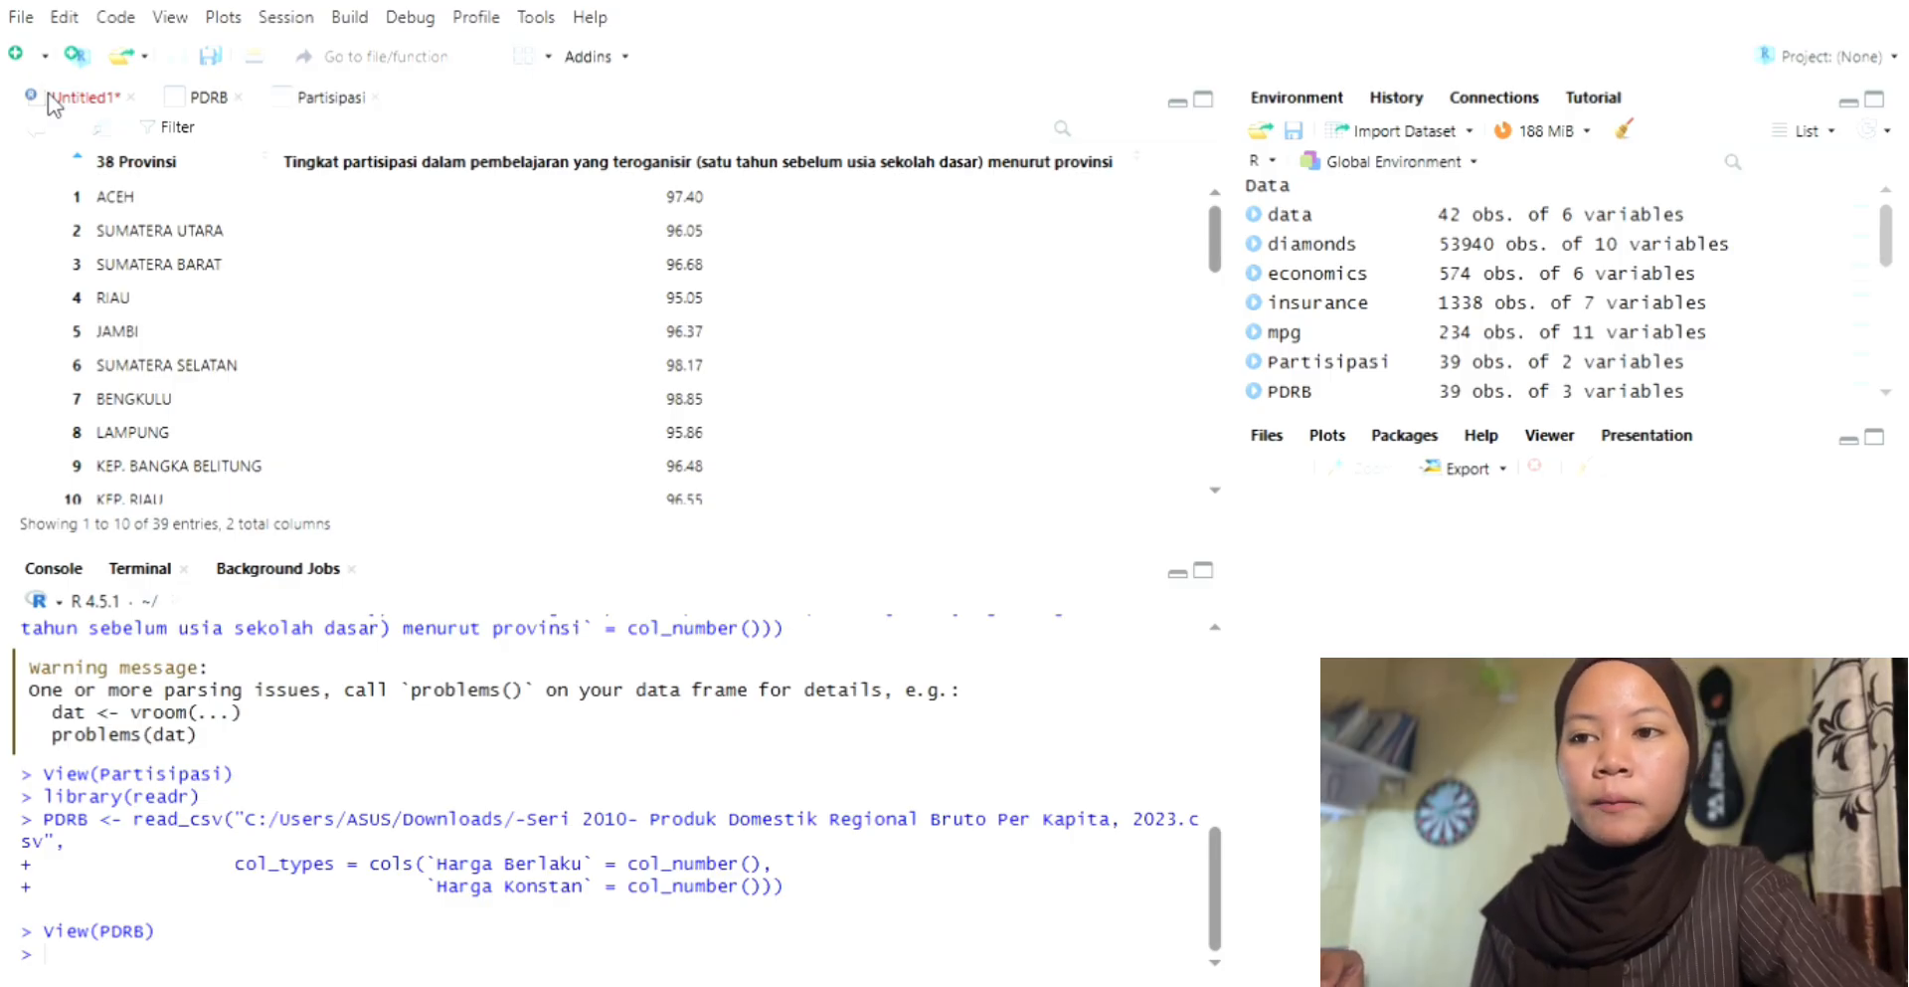
{"action": "left_click", "coordinate": [80, 96]}
{"action": "left_click", "coordinate": [285, 422]}
{"action": "type", "text": "names"}
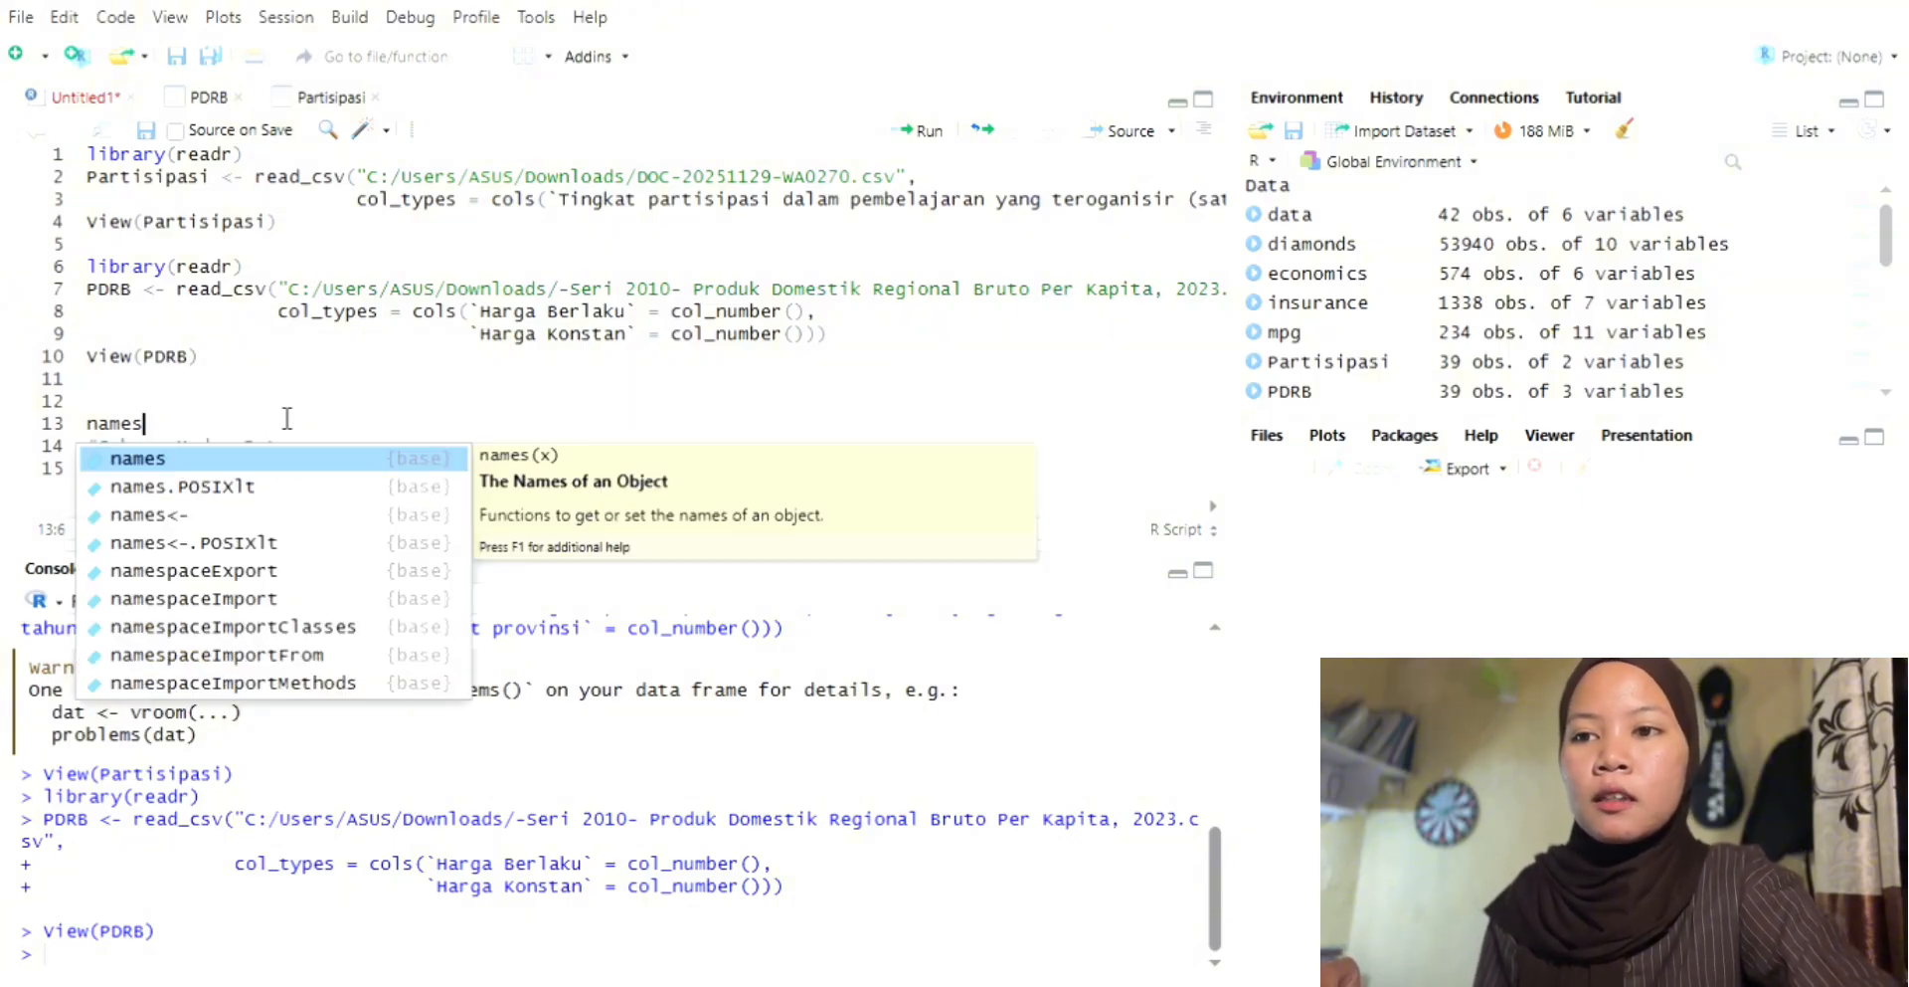
{"action": "type", "text": "("}
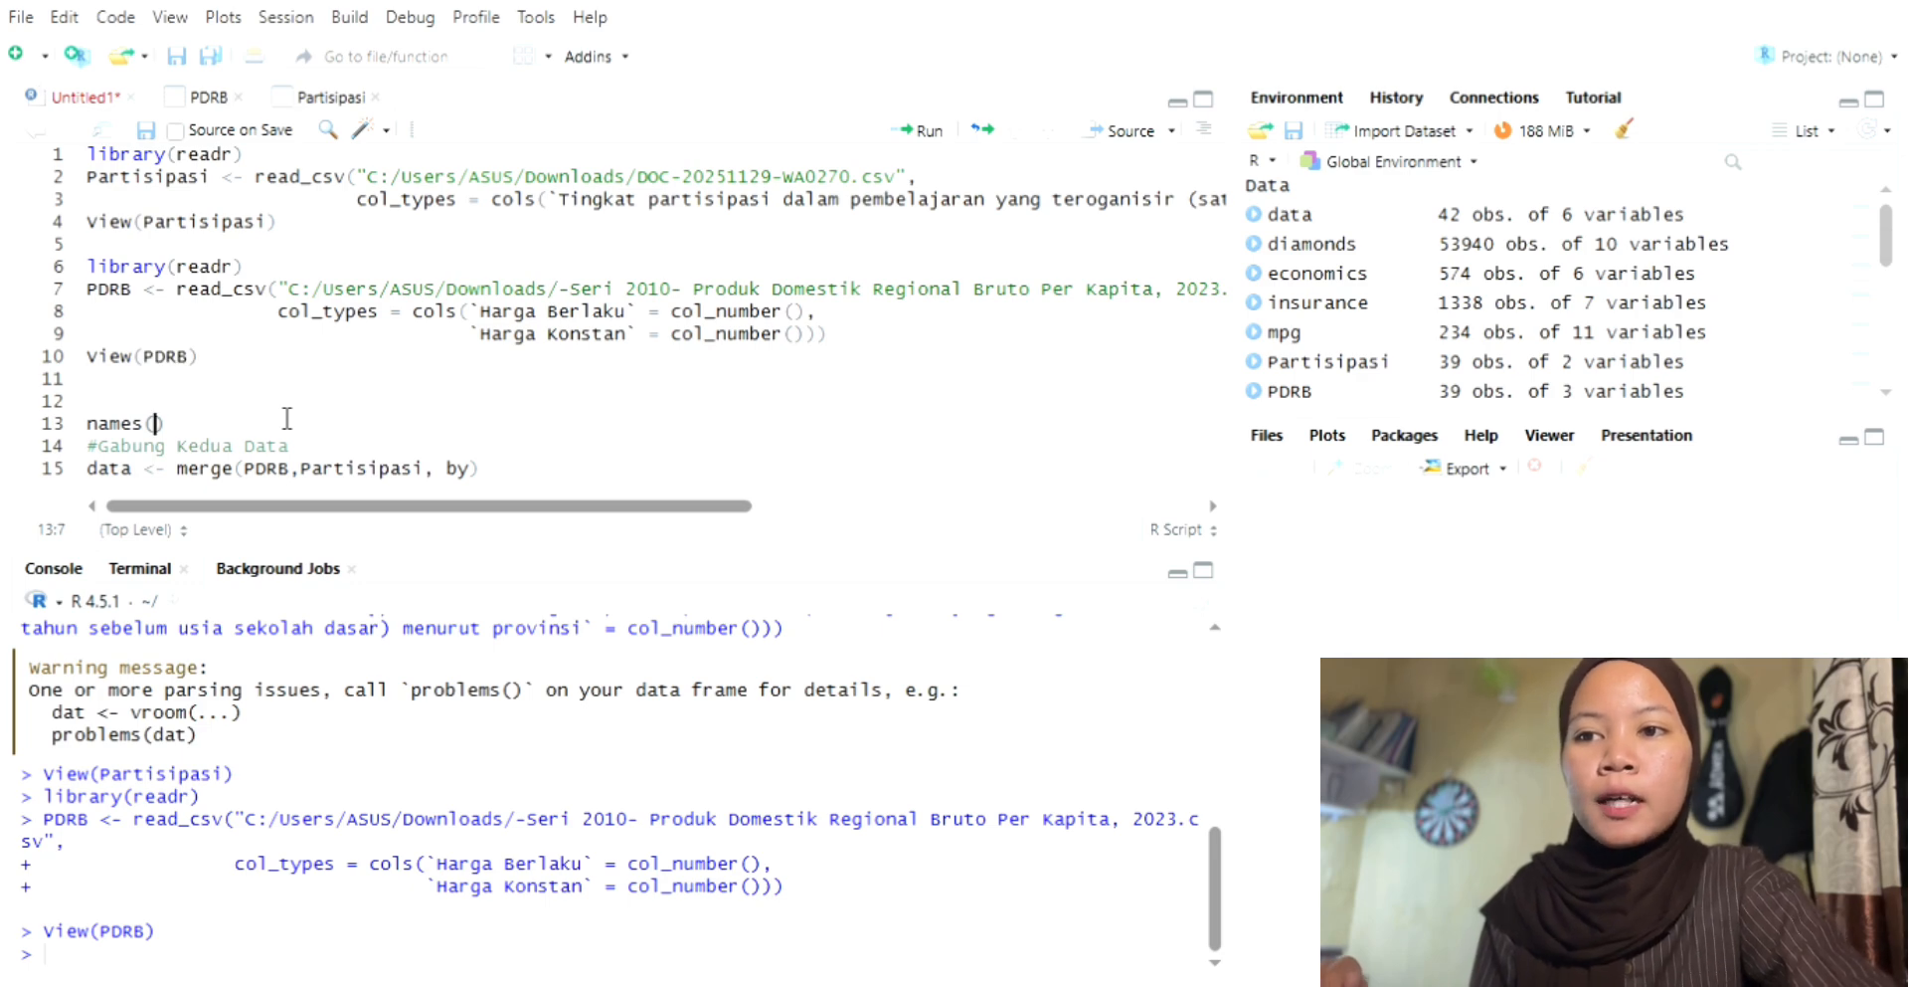
{"action": "type", "text": "Part"}
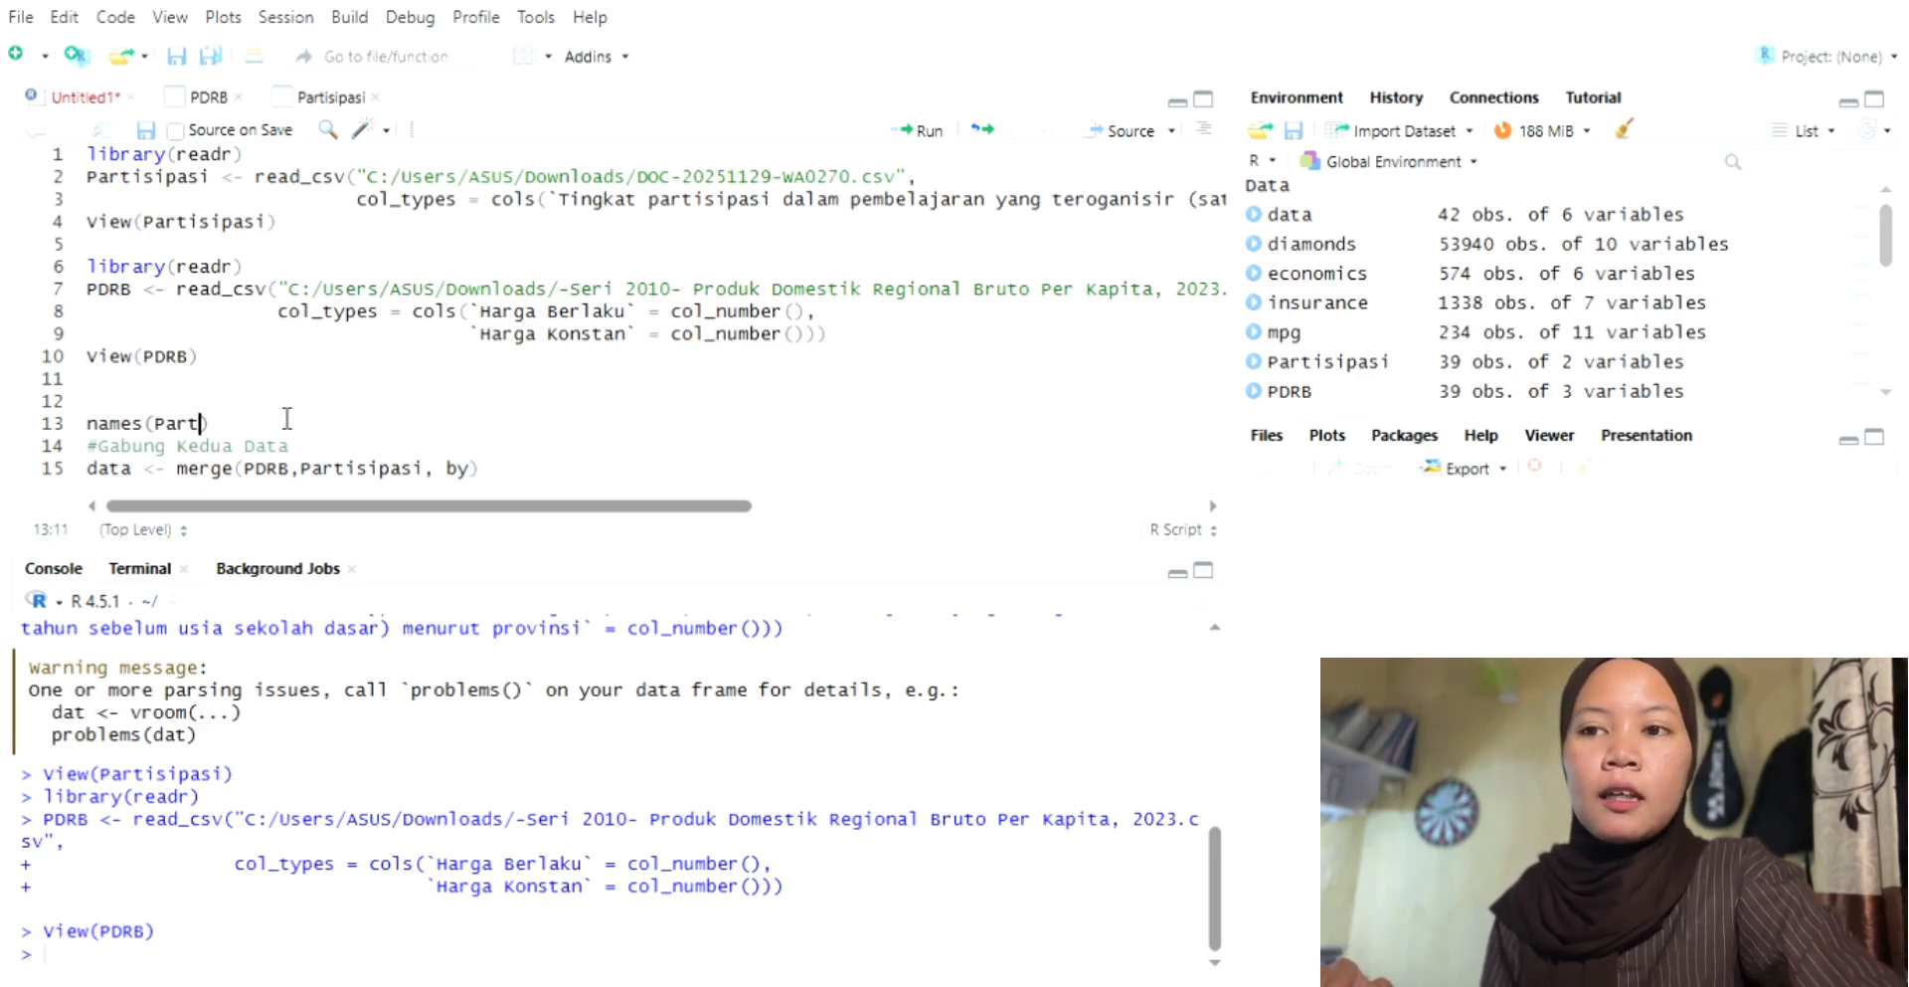
{"action": "type", "text": "isi"}
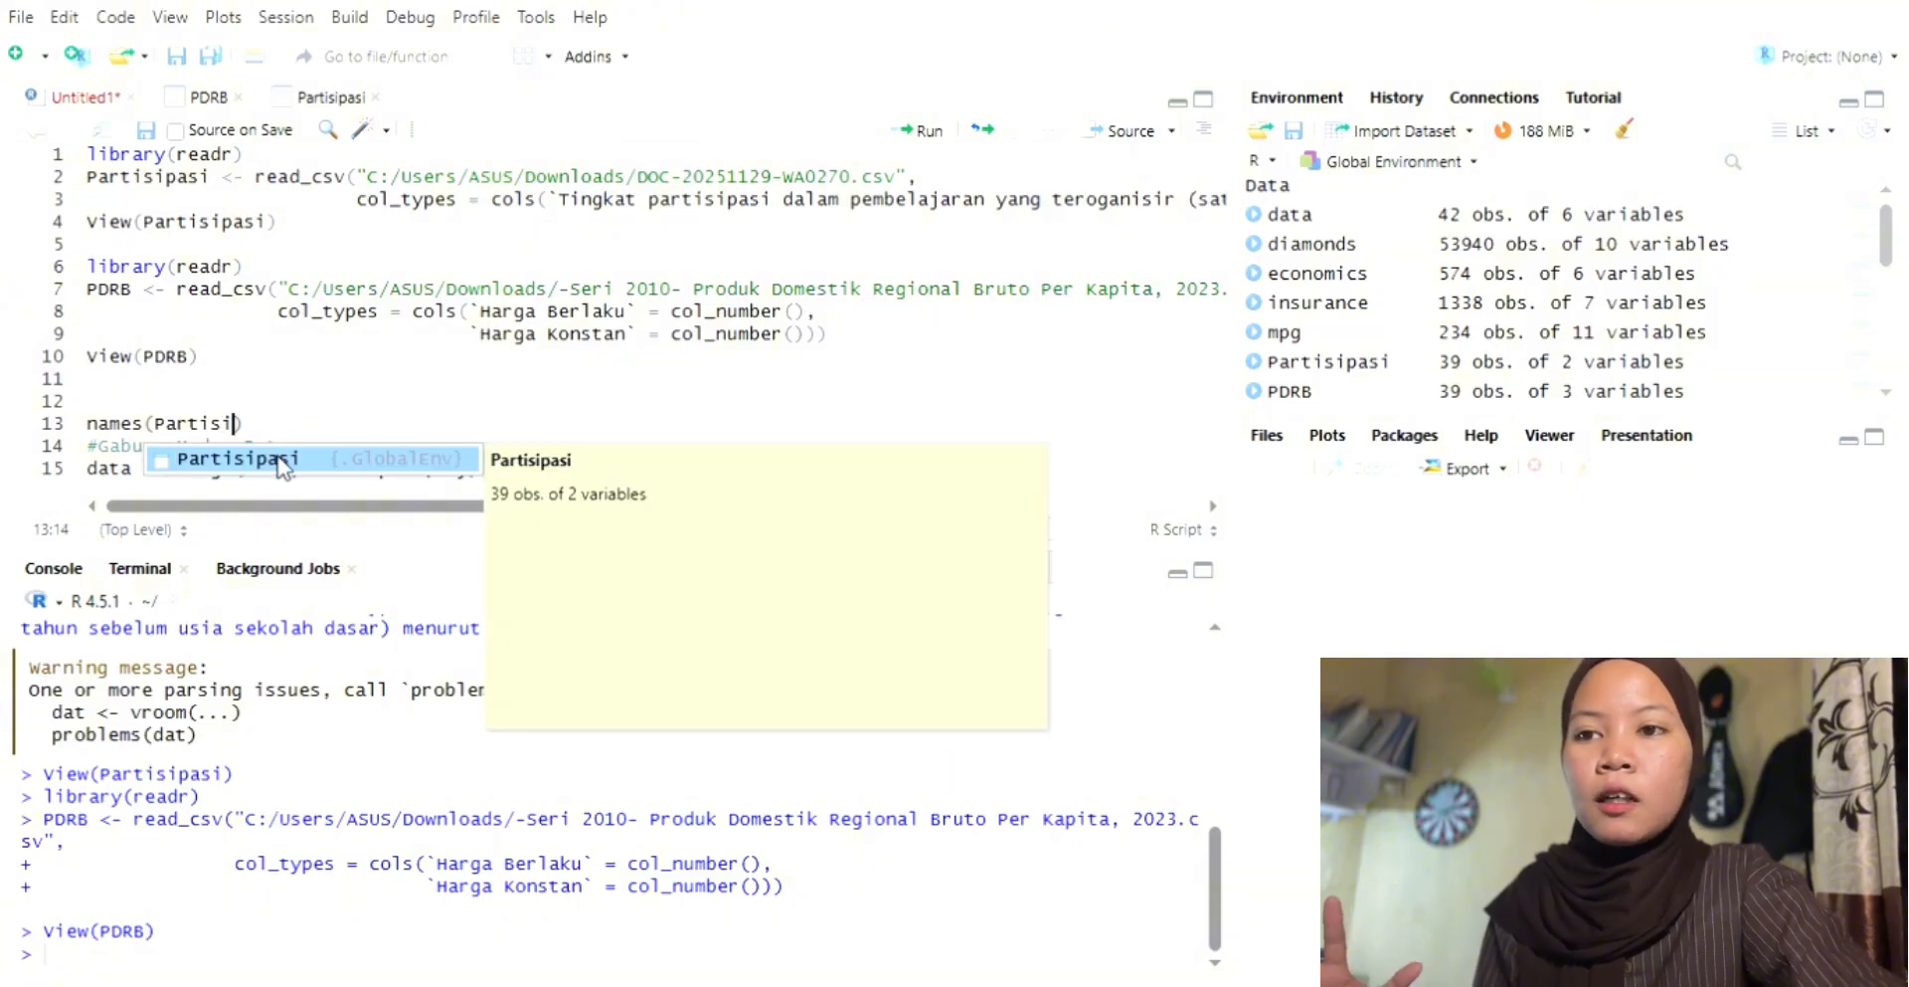
{"action": "left_click", "coordinate": [293, 466]}
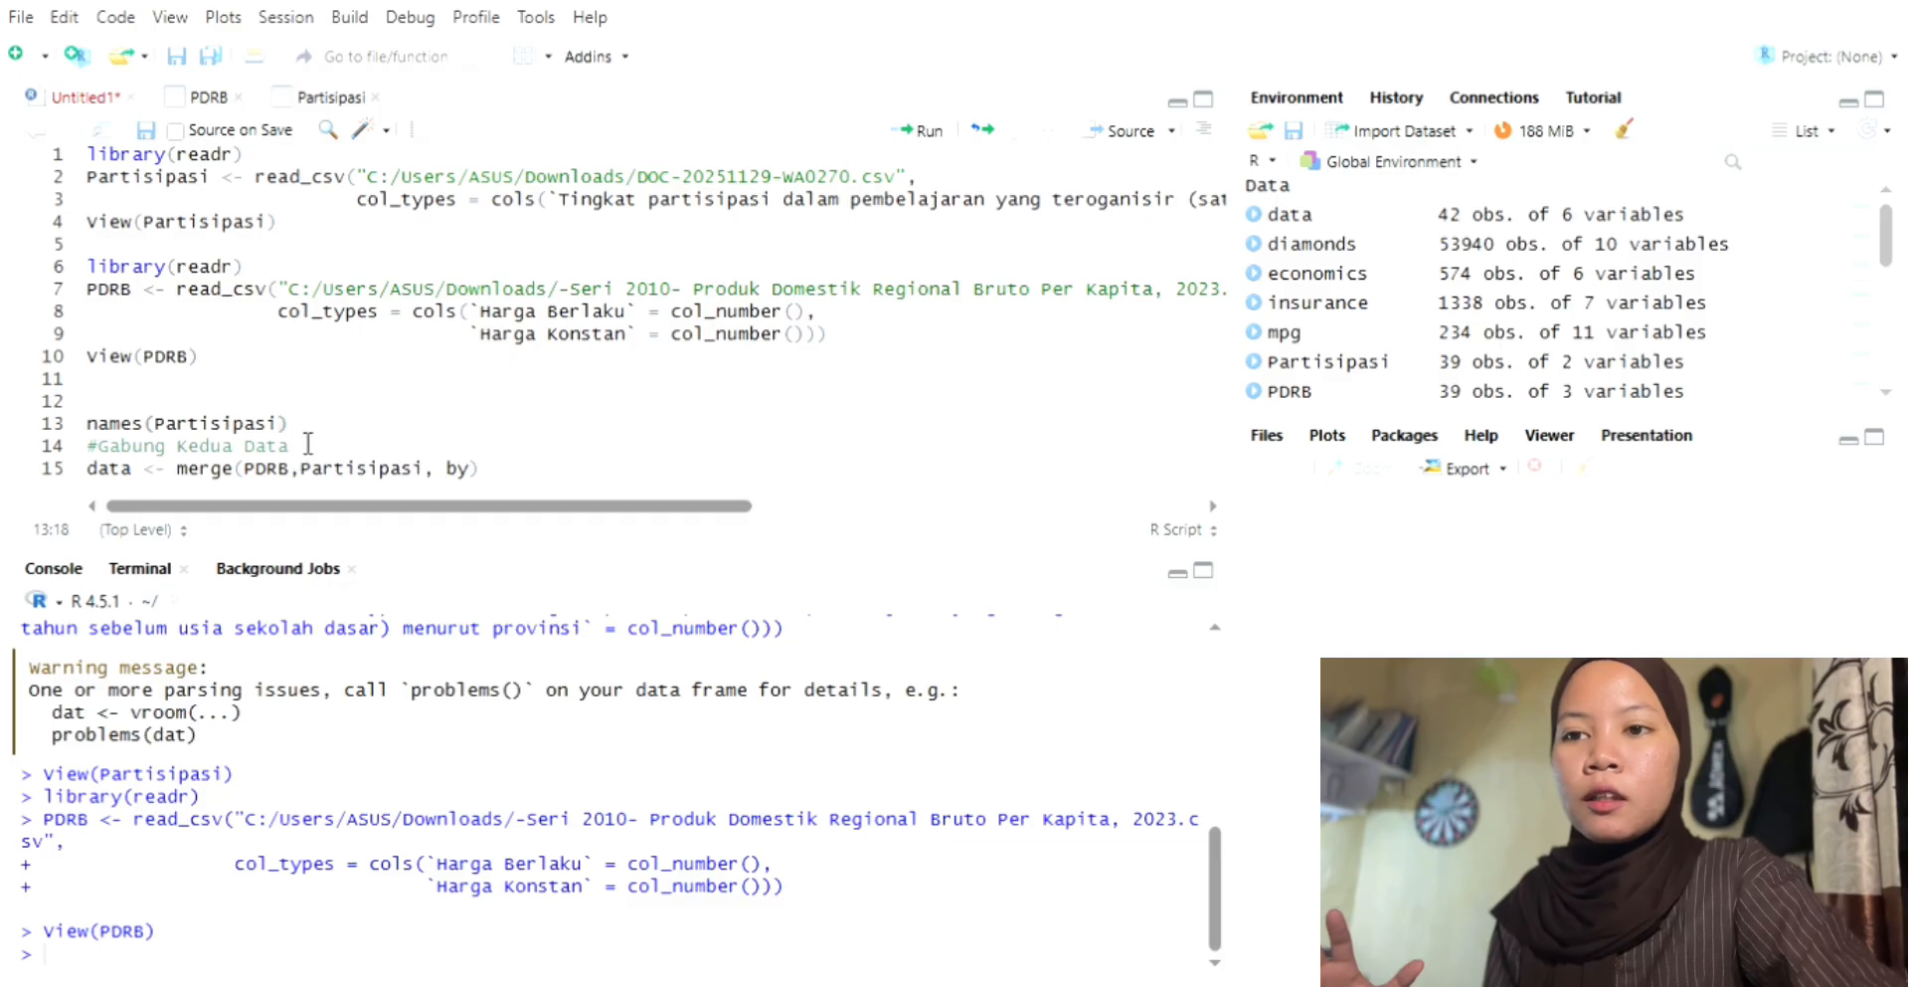
{"action": "key", "text": "Right"}
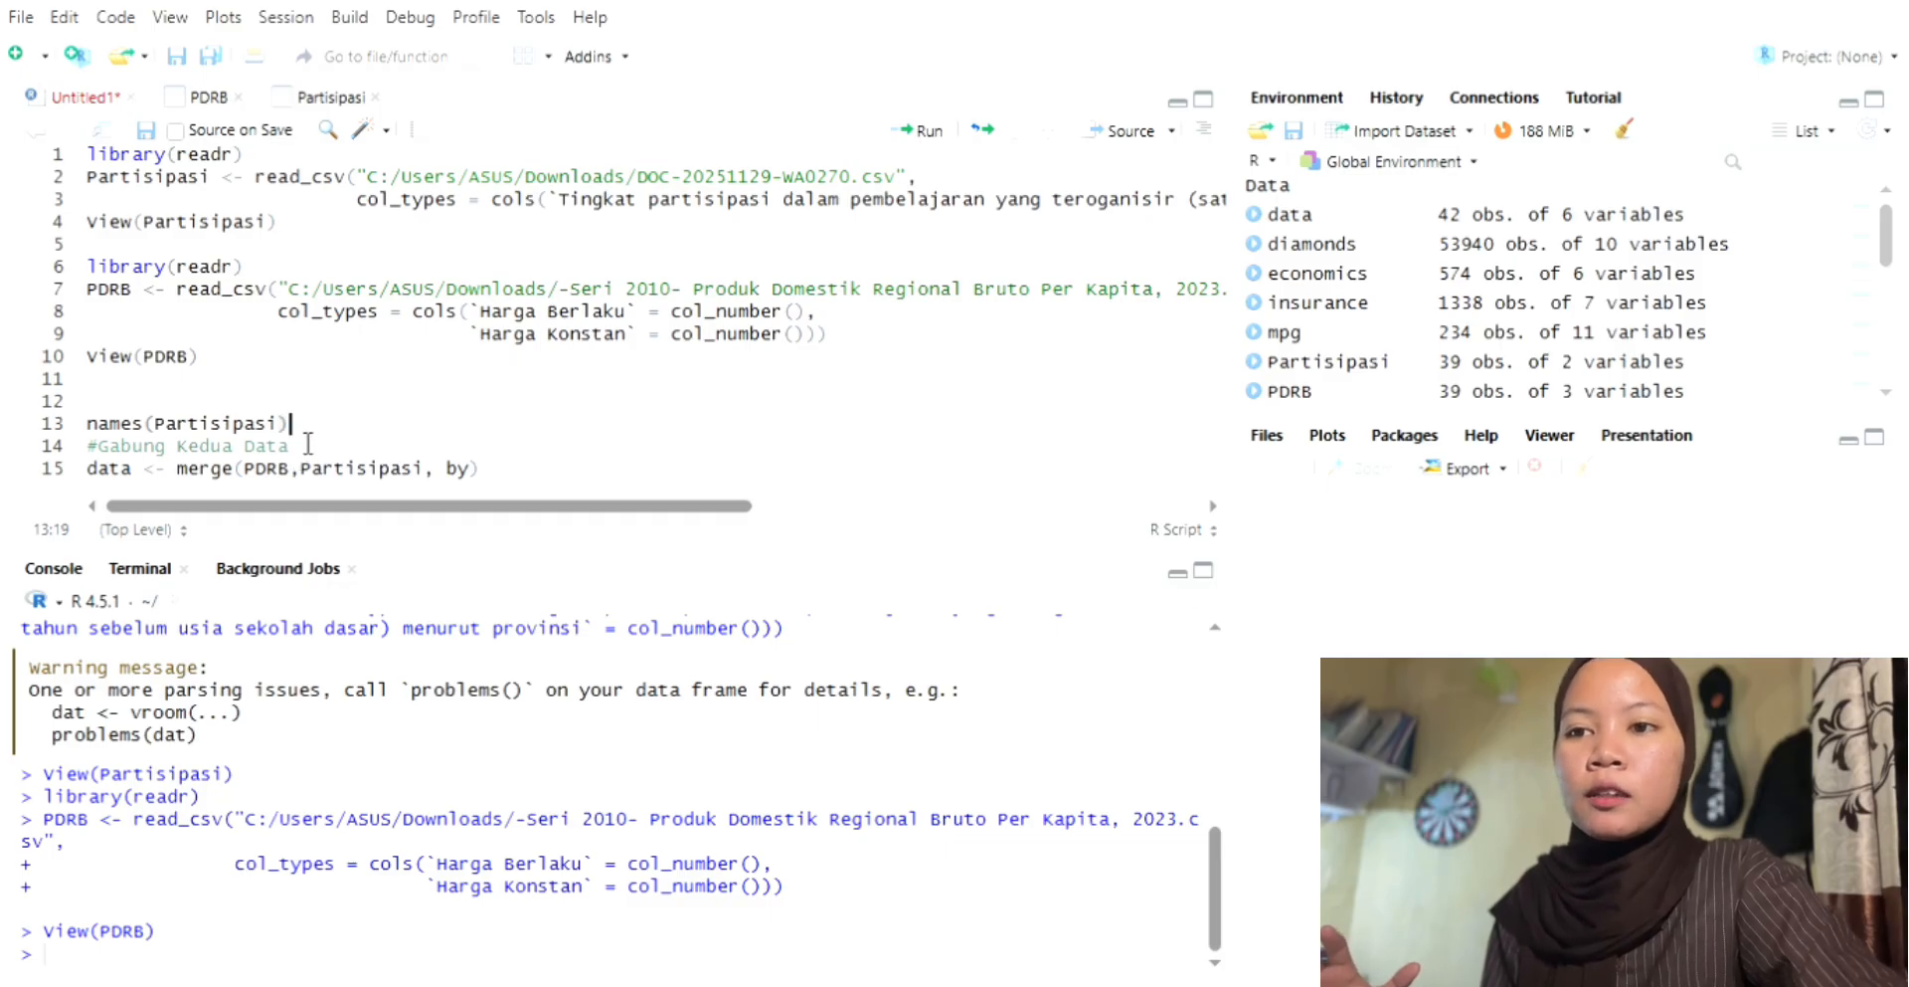
Step: Append the index [1] after names(Partisipasi) so the line refers to the first column name
{"action": "type", "text": "["}
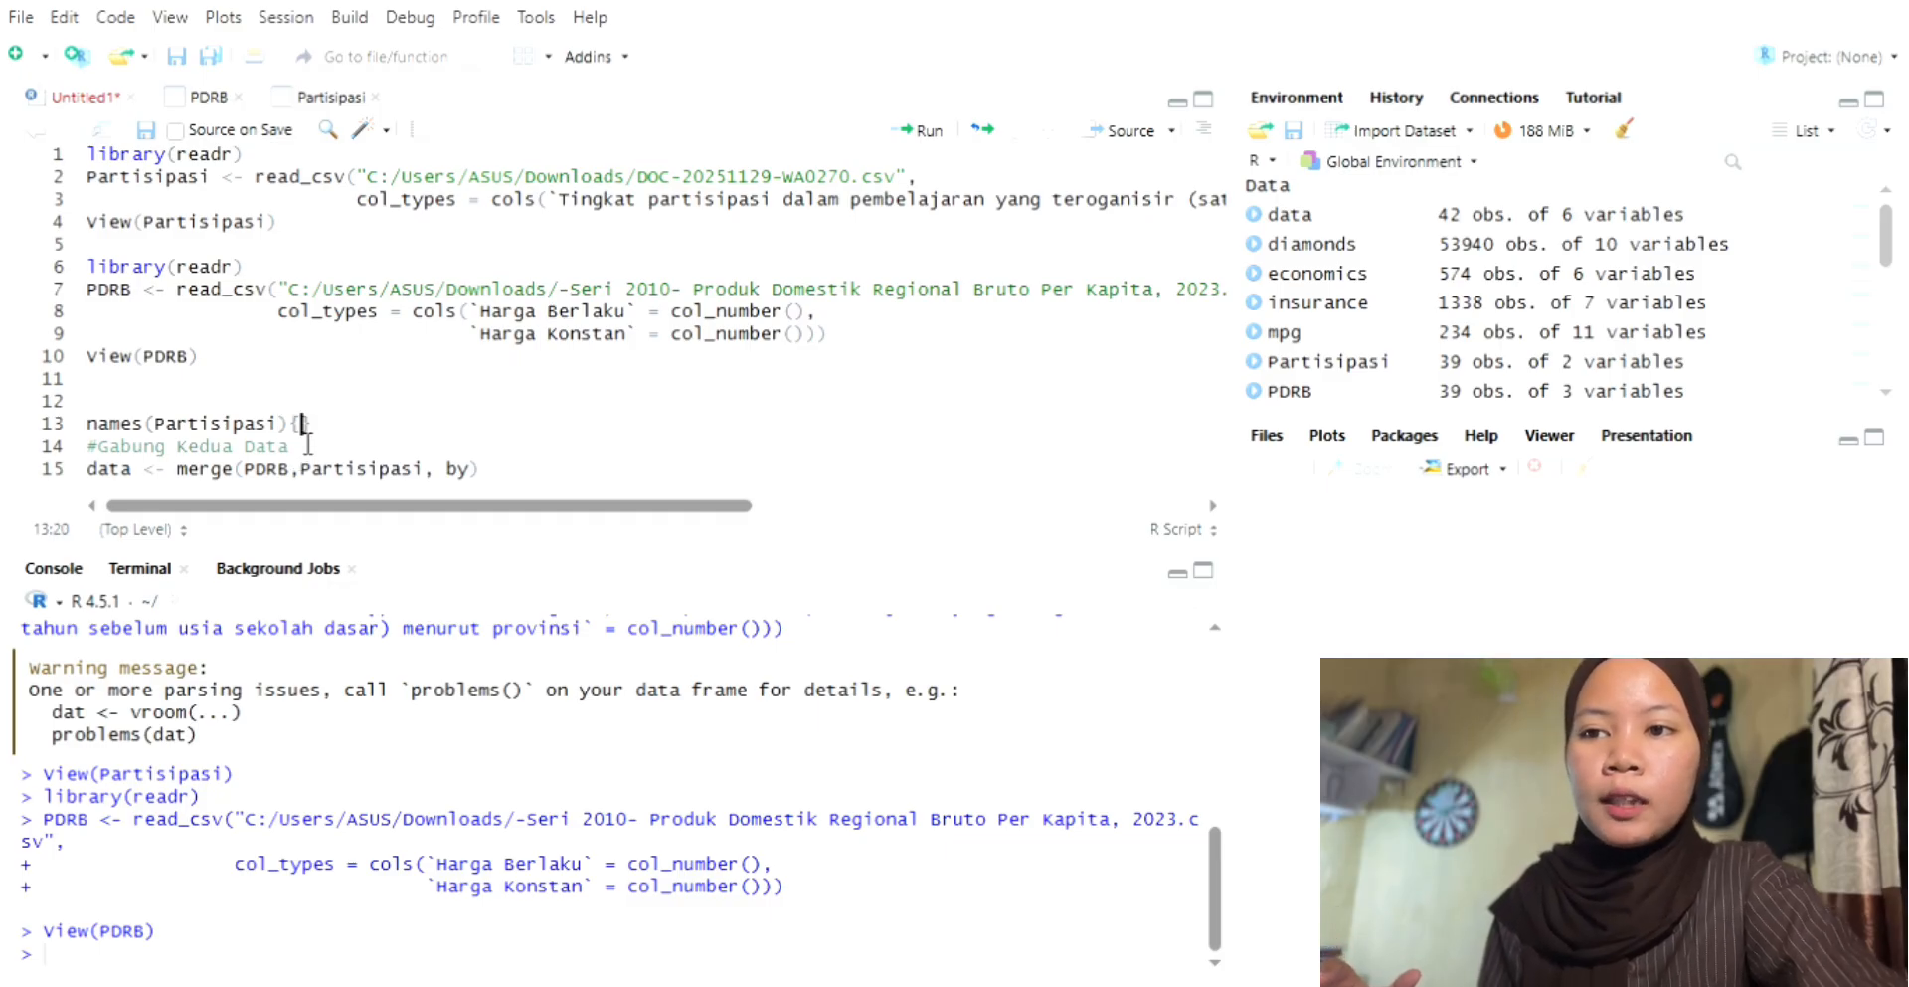
{"action": "key", "text": "Left"}
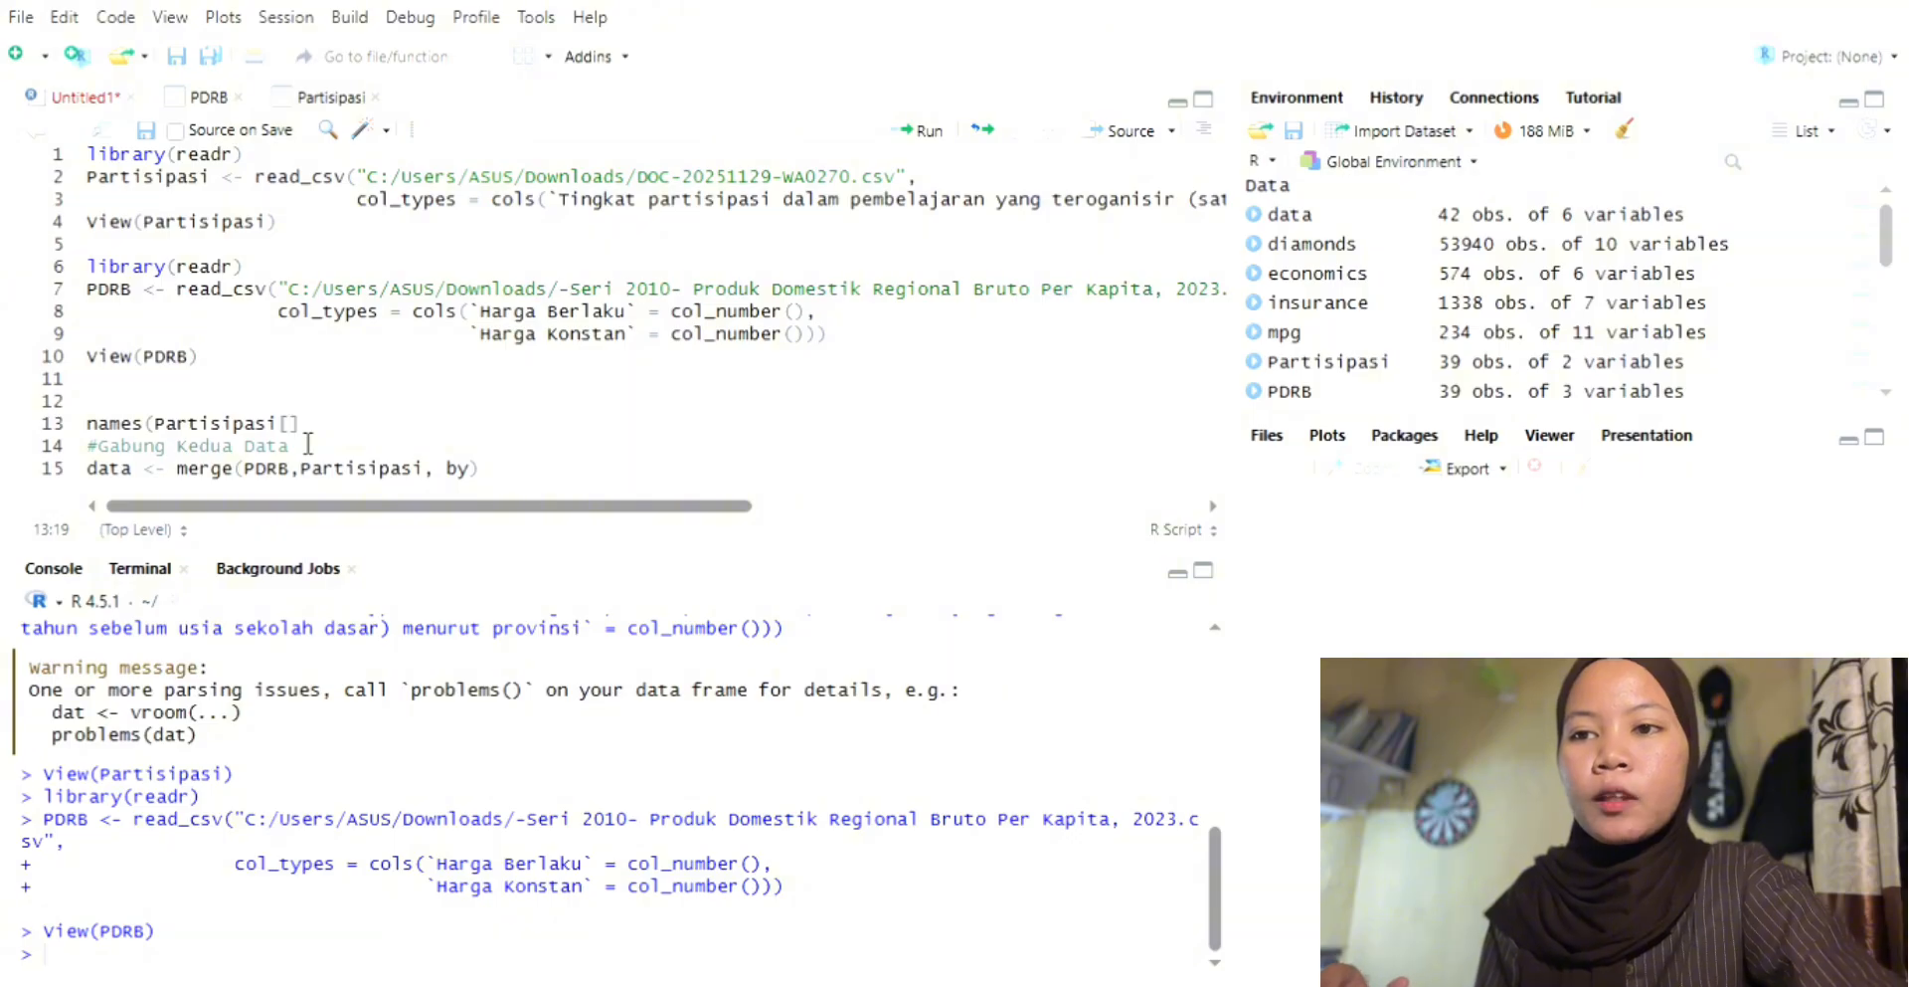
{"action": "type", "text": "1"}
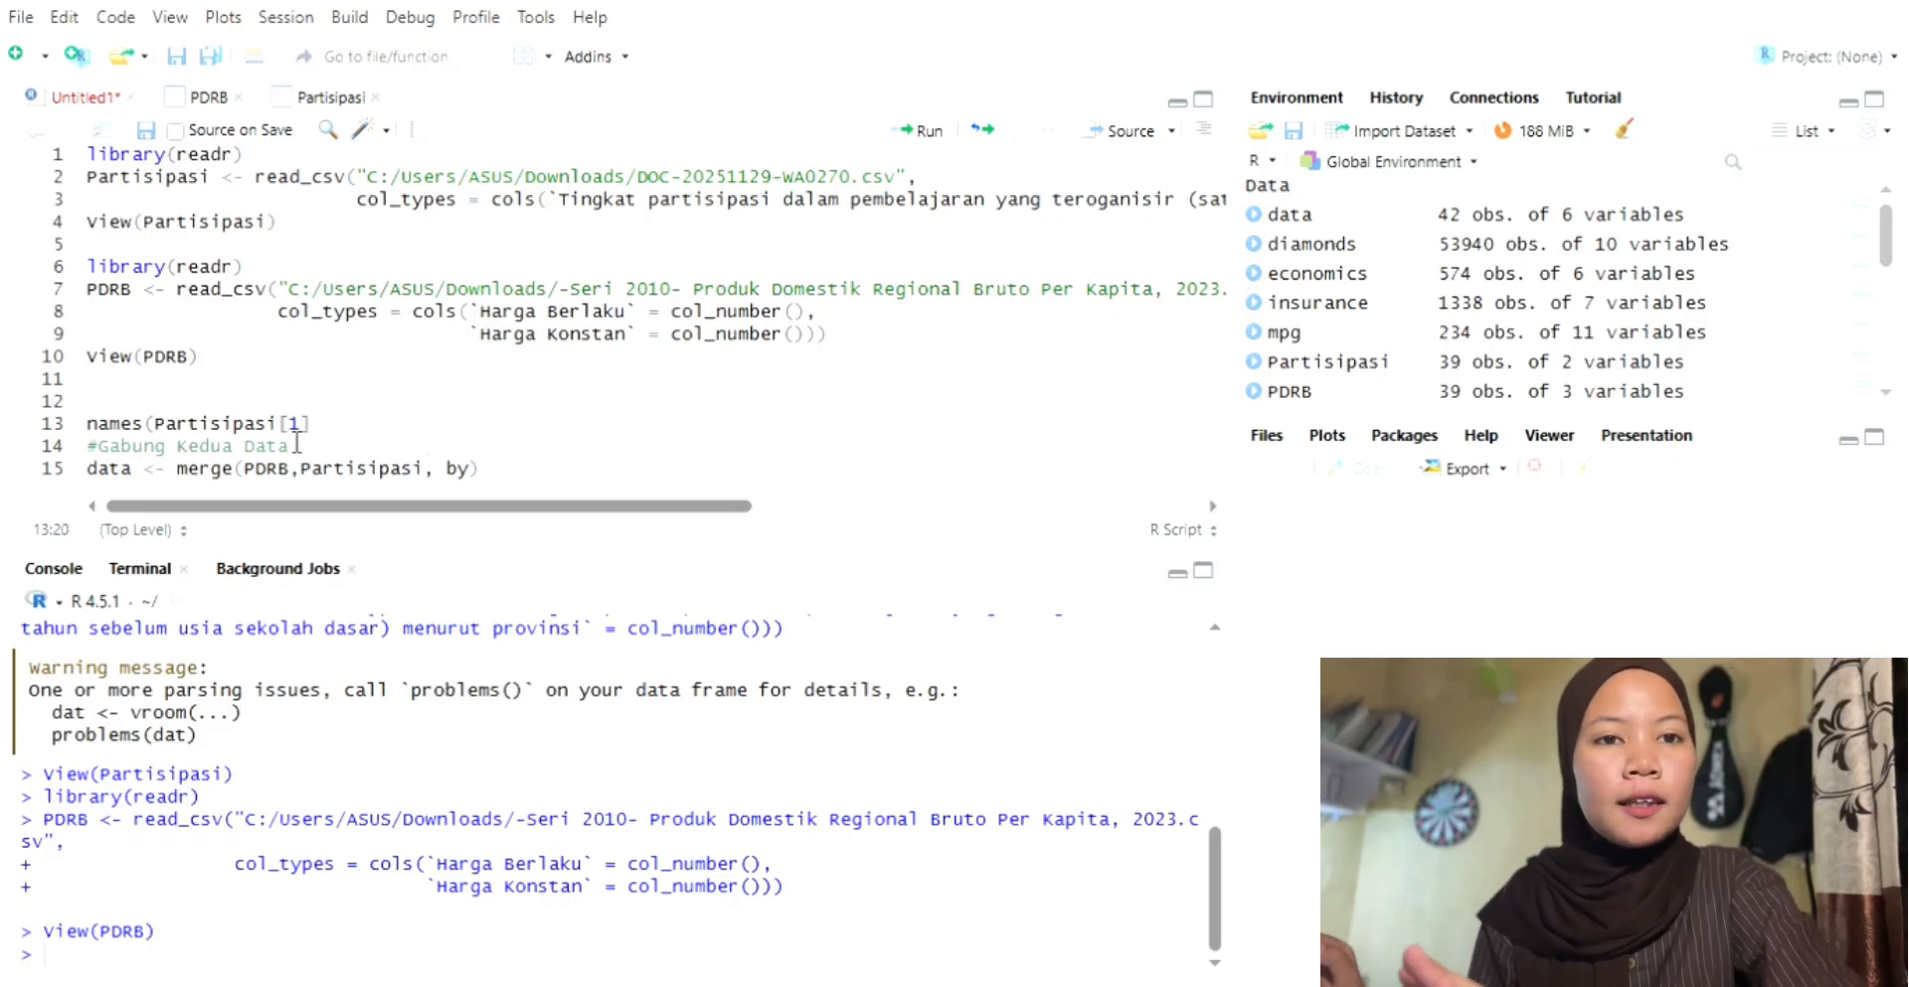
{"action": "key", "text": "Left"}
{"action": "key", "text": "Left"}
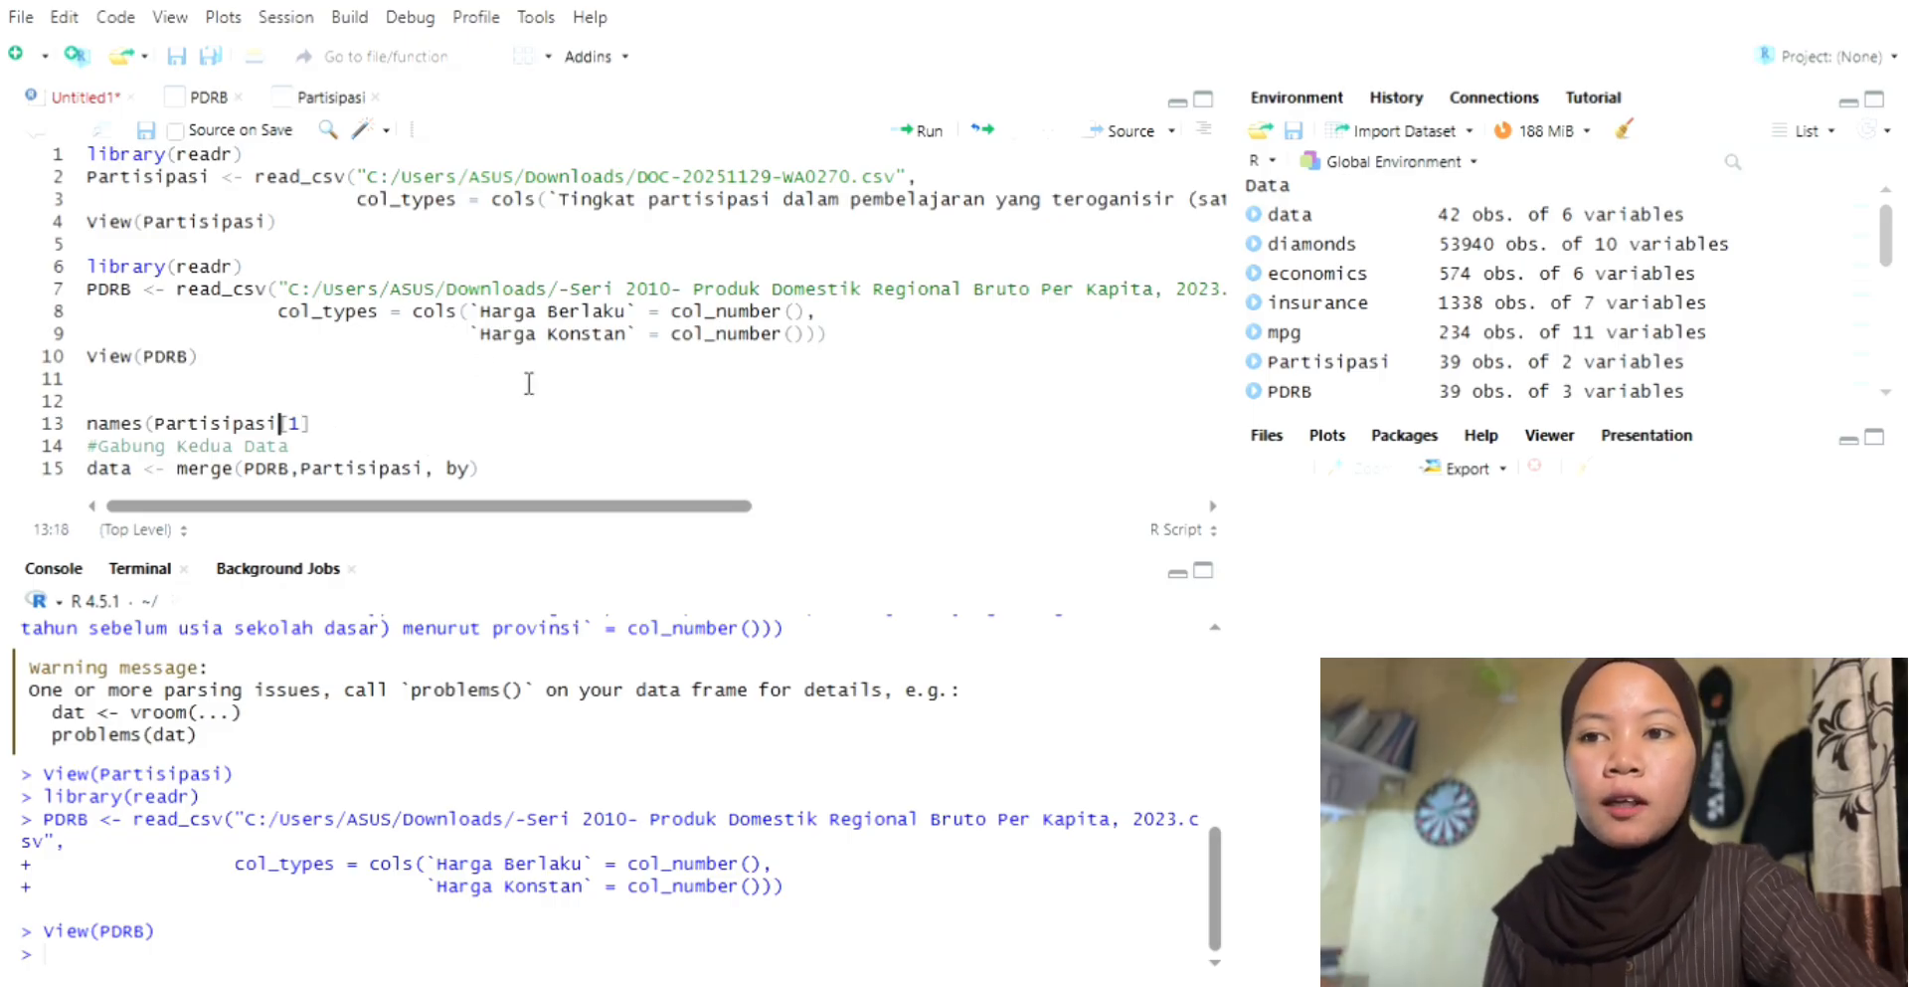
{"action": "type", "text": ")"}
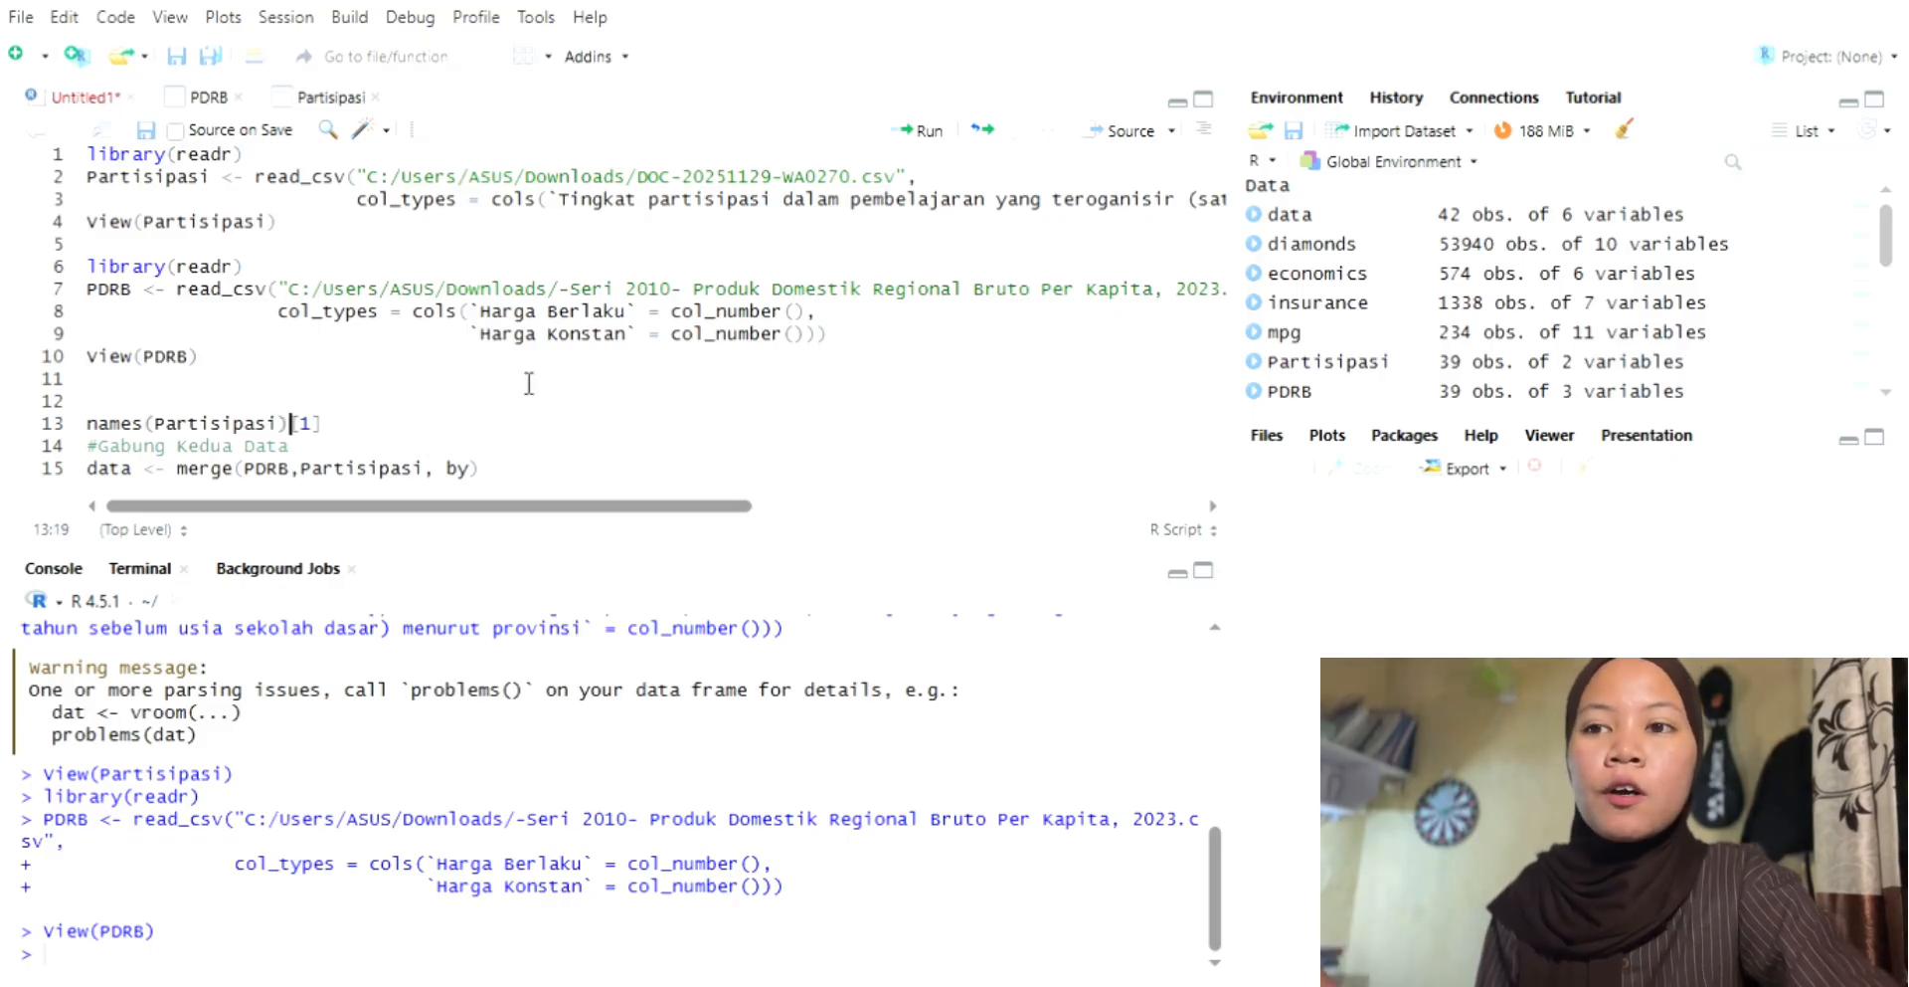
{"action": "left_click", "coordinate": [394, 435]}
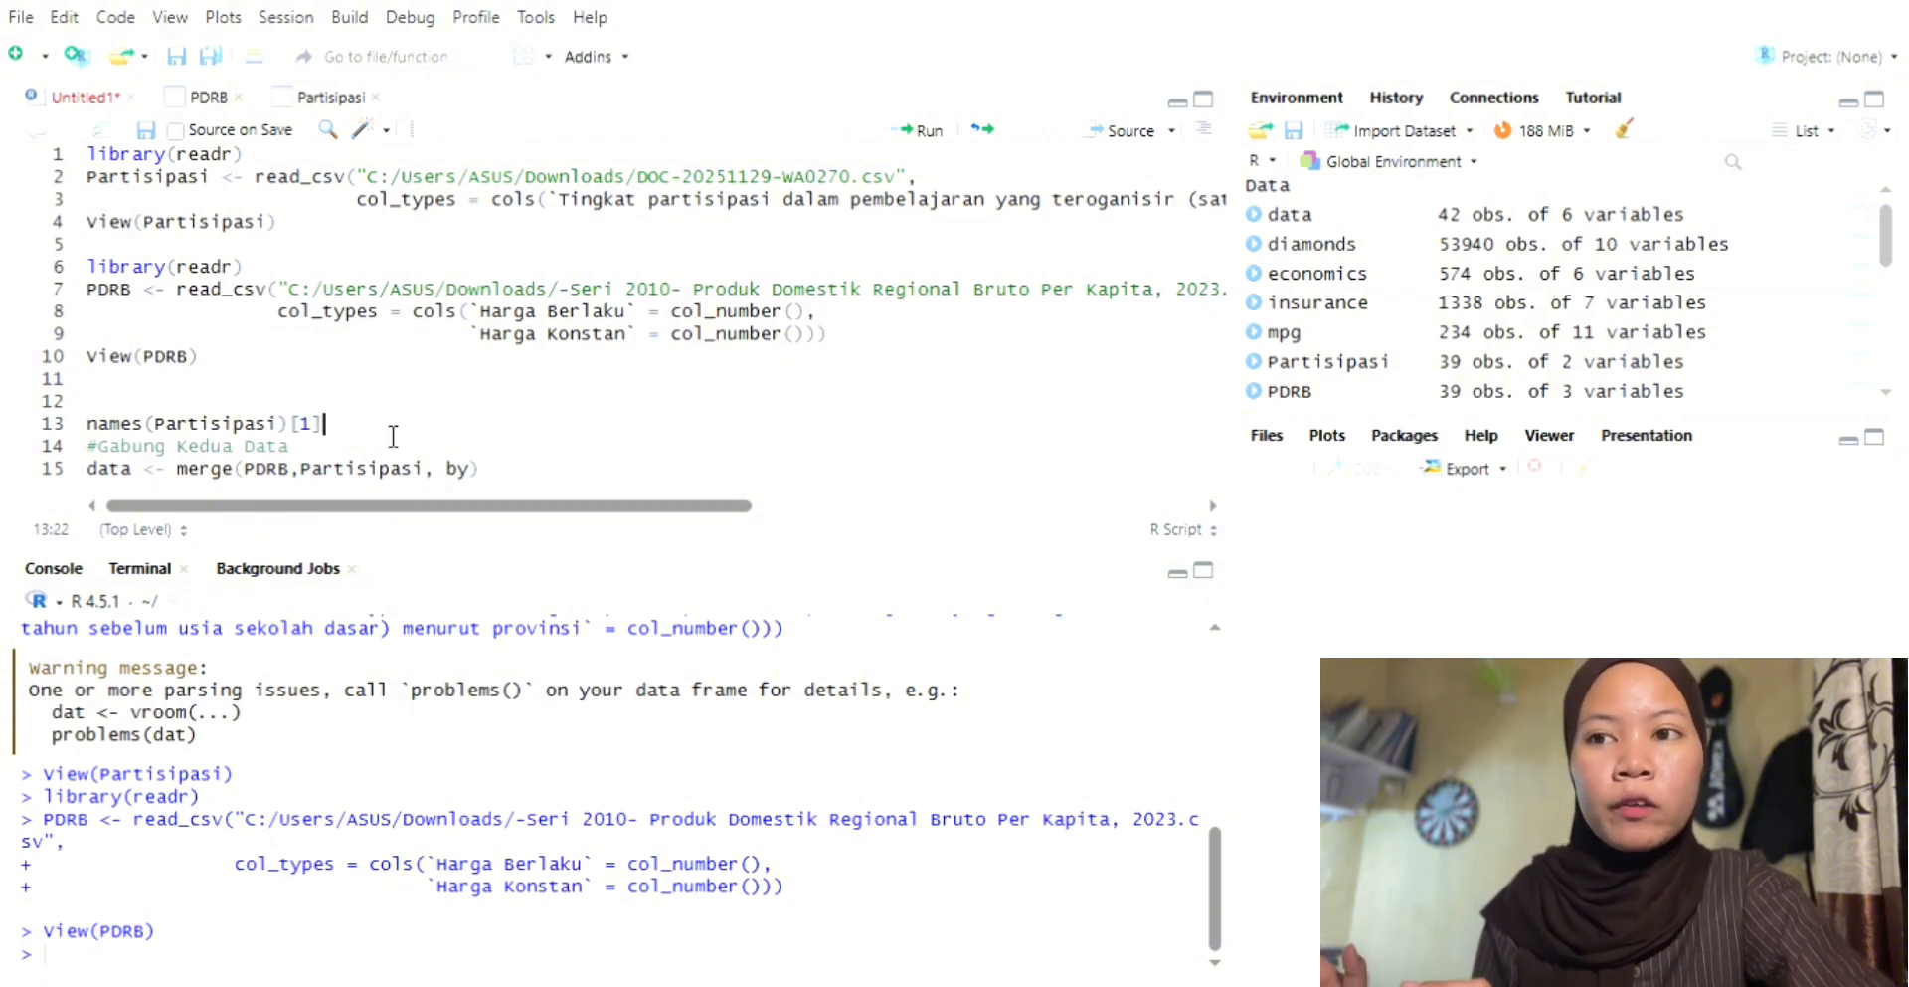
Step: Complete the line as names(Partisipasi)[1] <- "Provinsi" and run it to rename the first column
{"action": "type", "text": "<"}
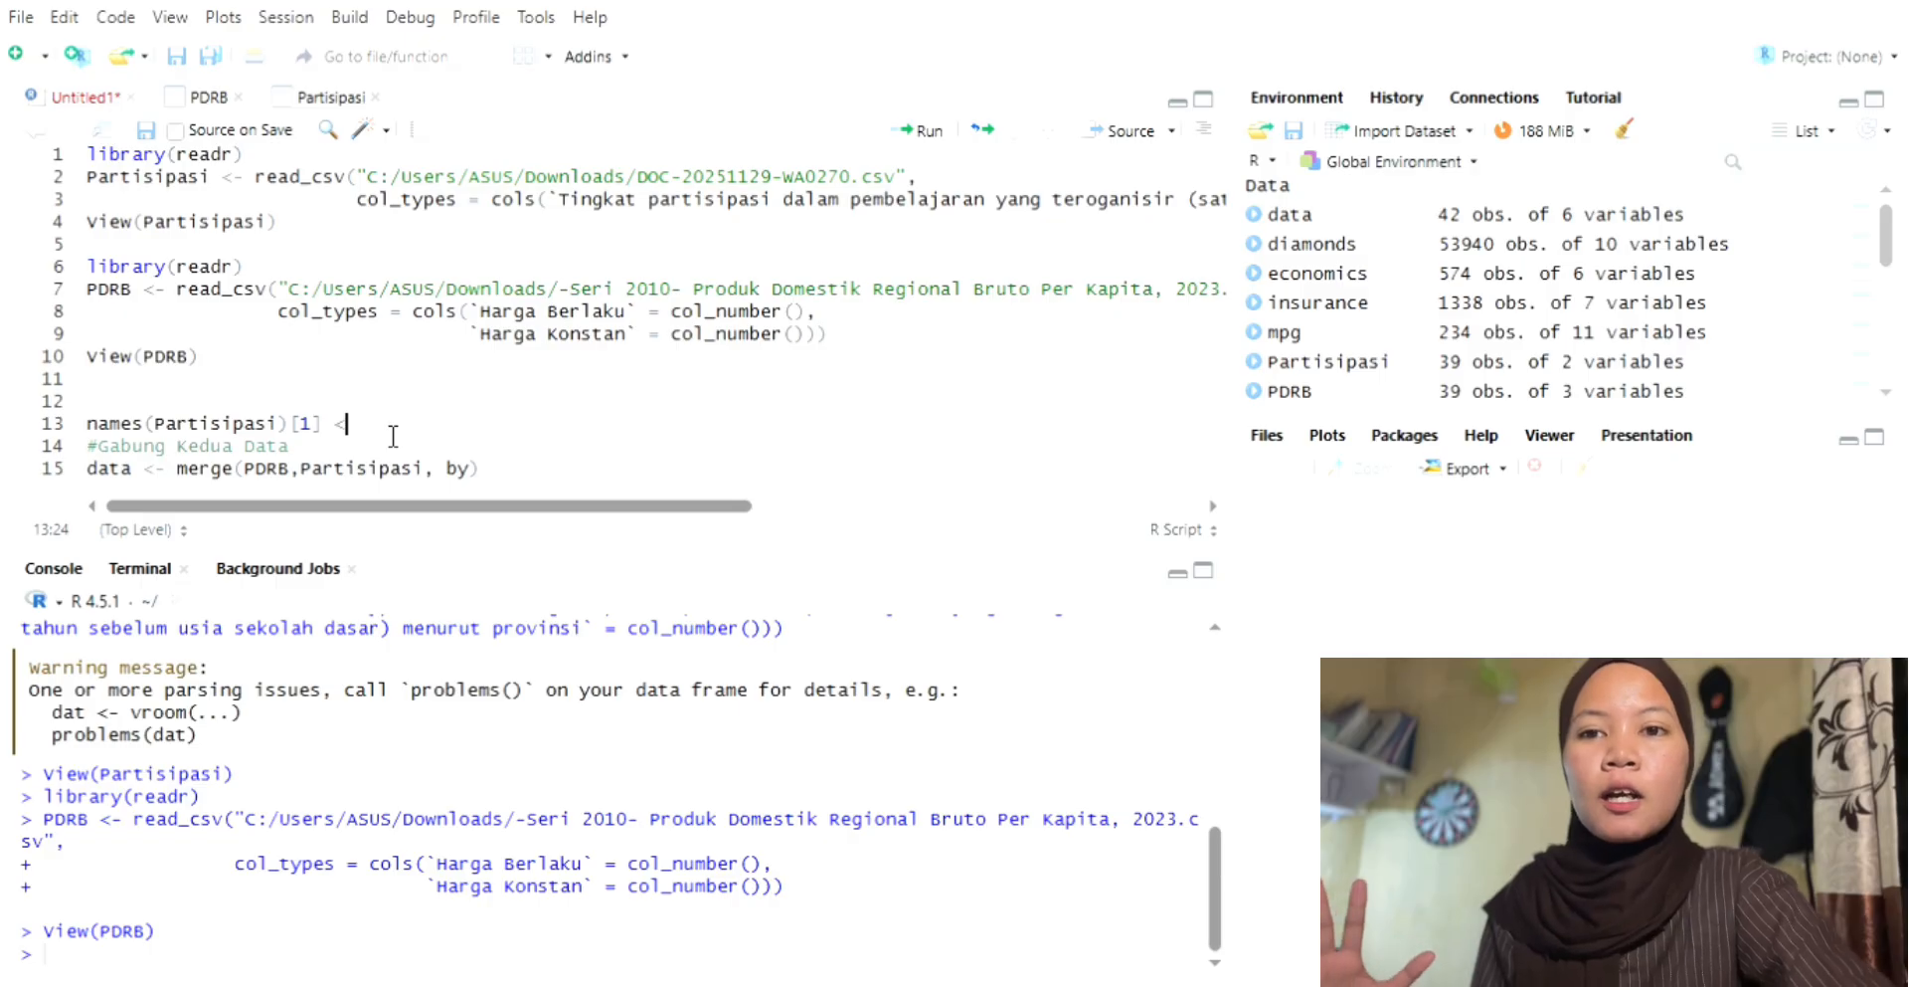
{"action": "type", "text": "- "}
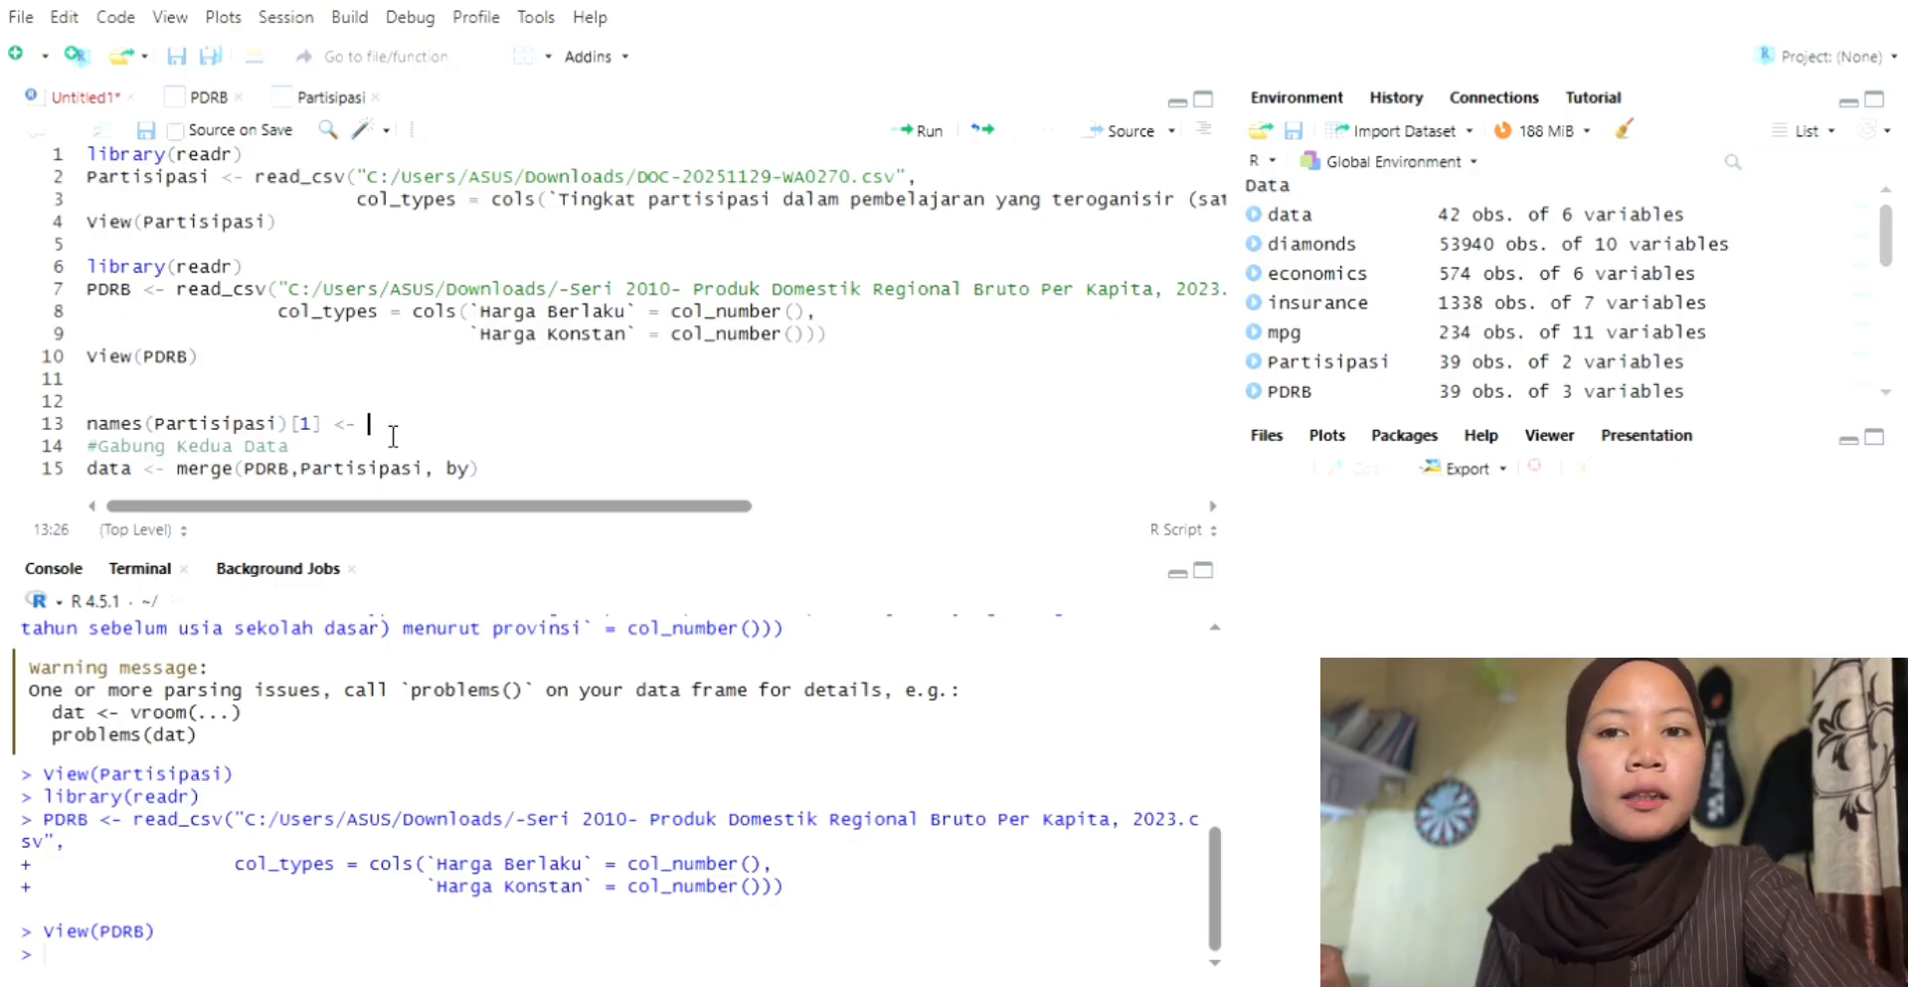
{"action": "type", "text": "\""}
{"action": "type", "text": "Pe"}
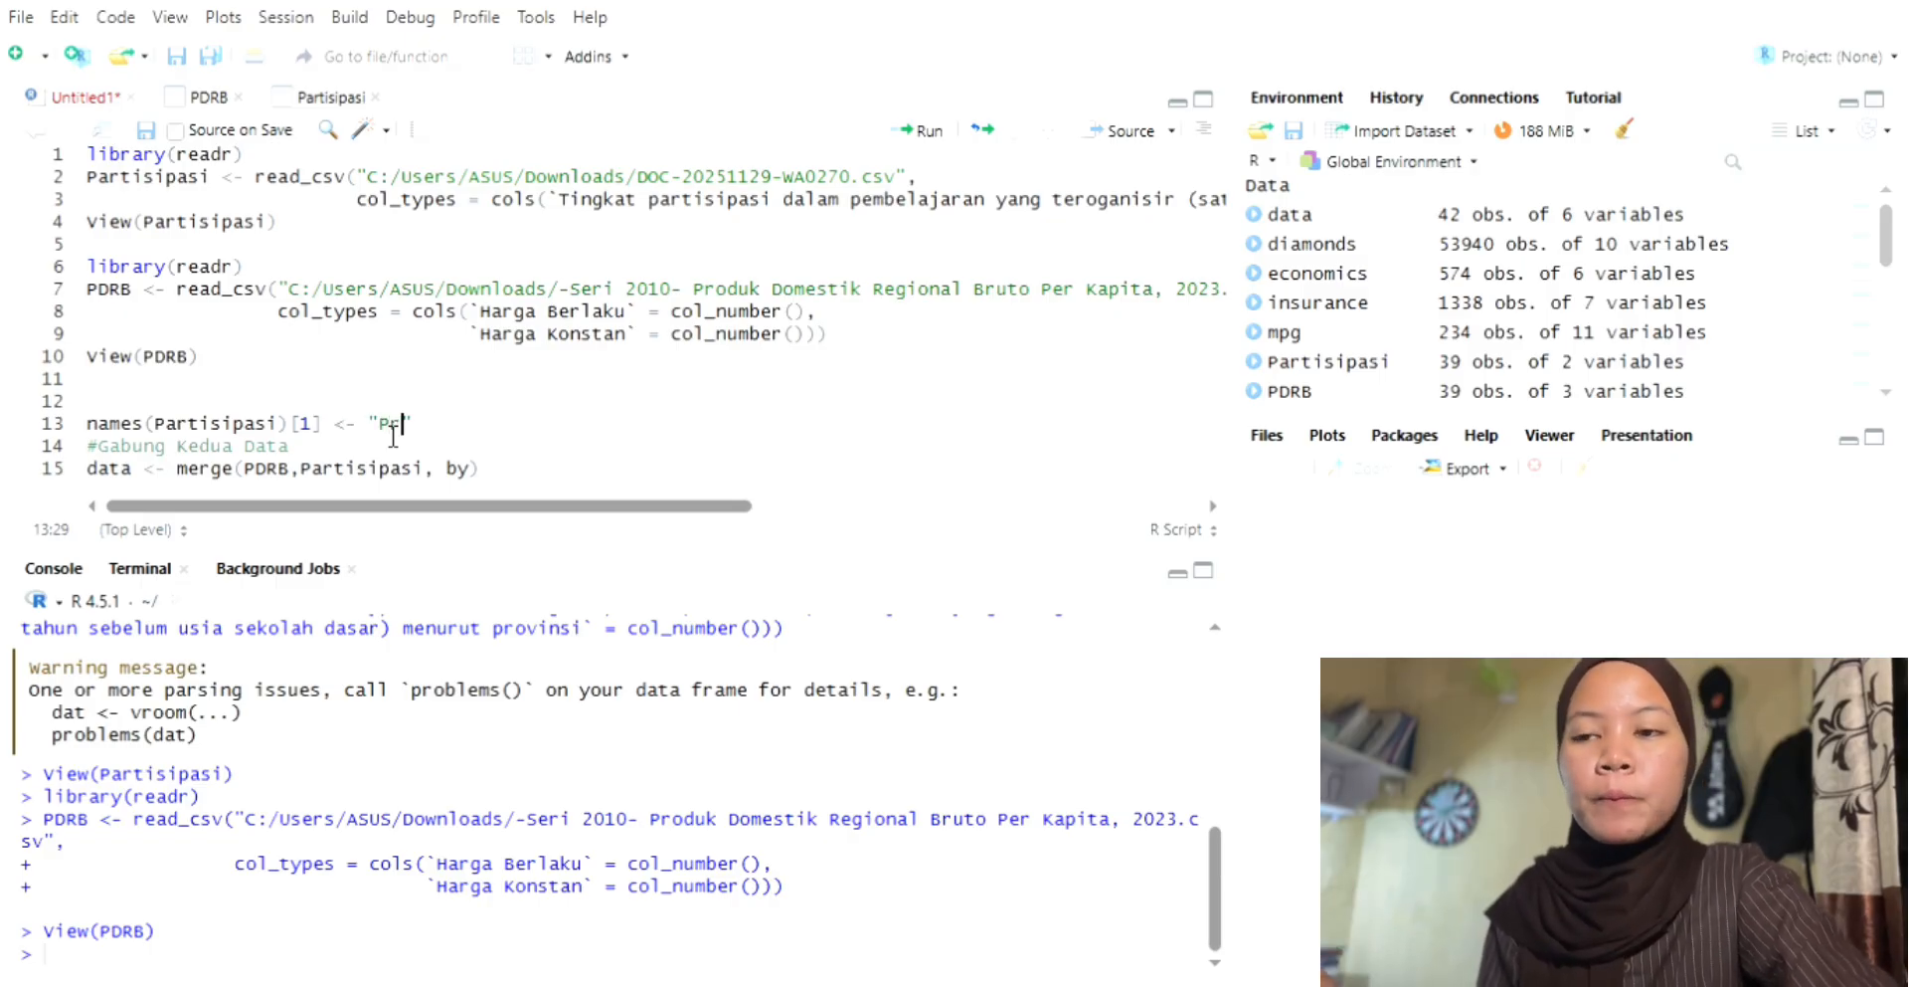
{"action": "type", "text": "ovinsi"}
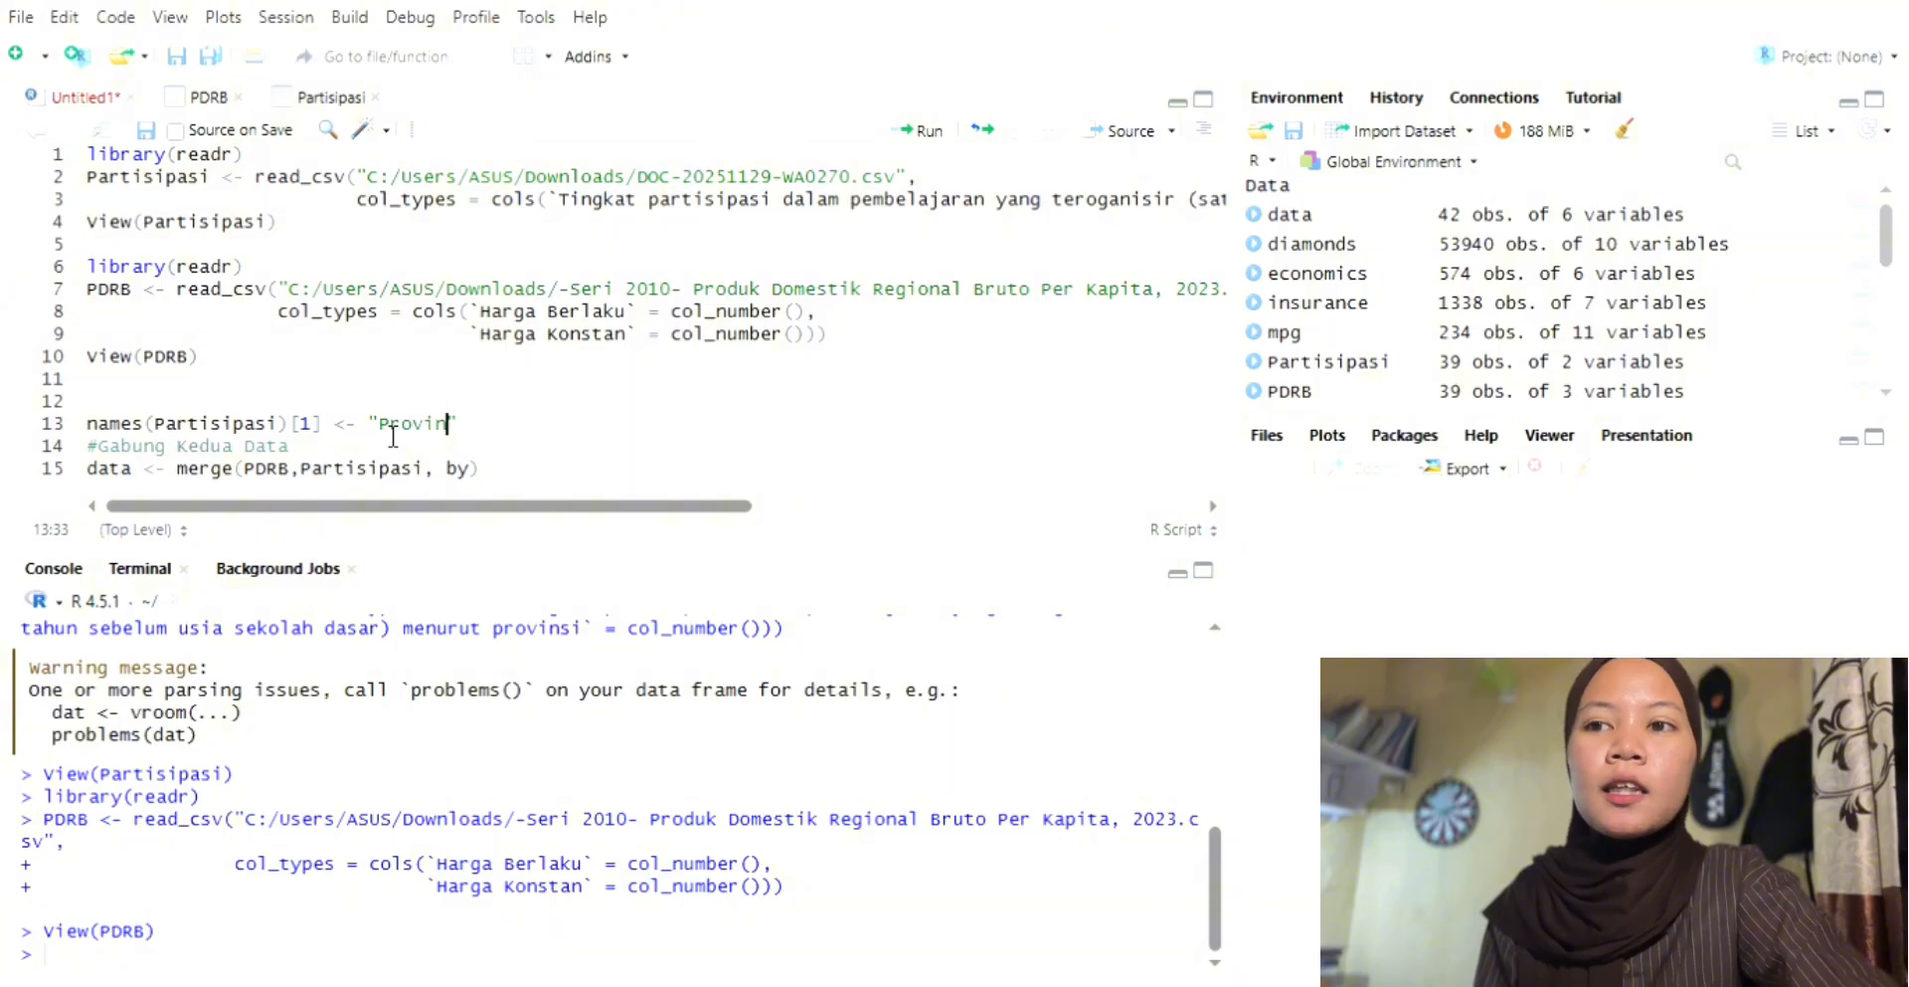
{"action": "type", "text": "\""}
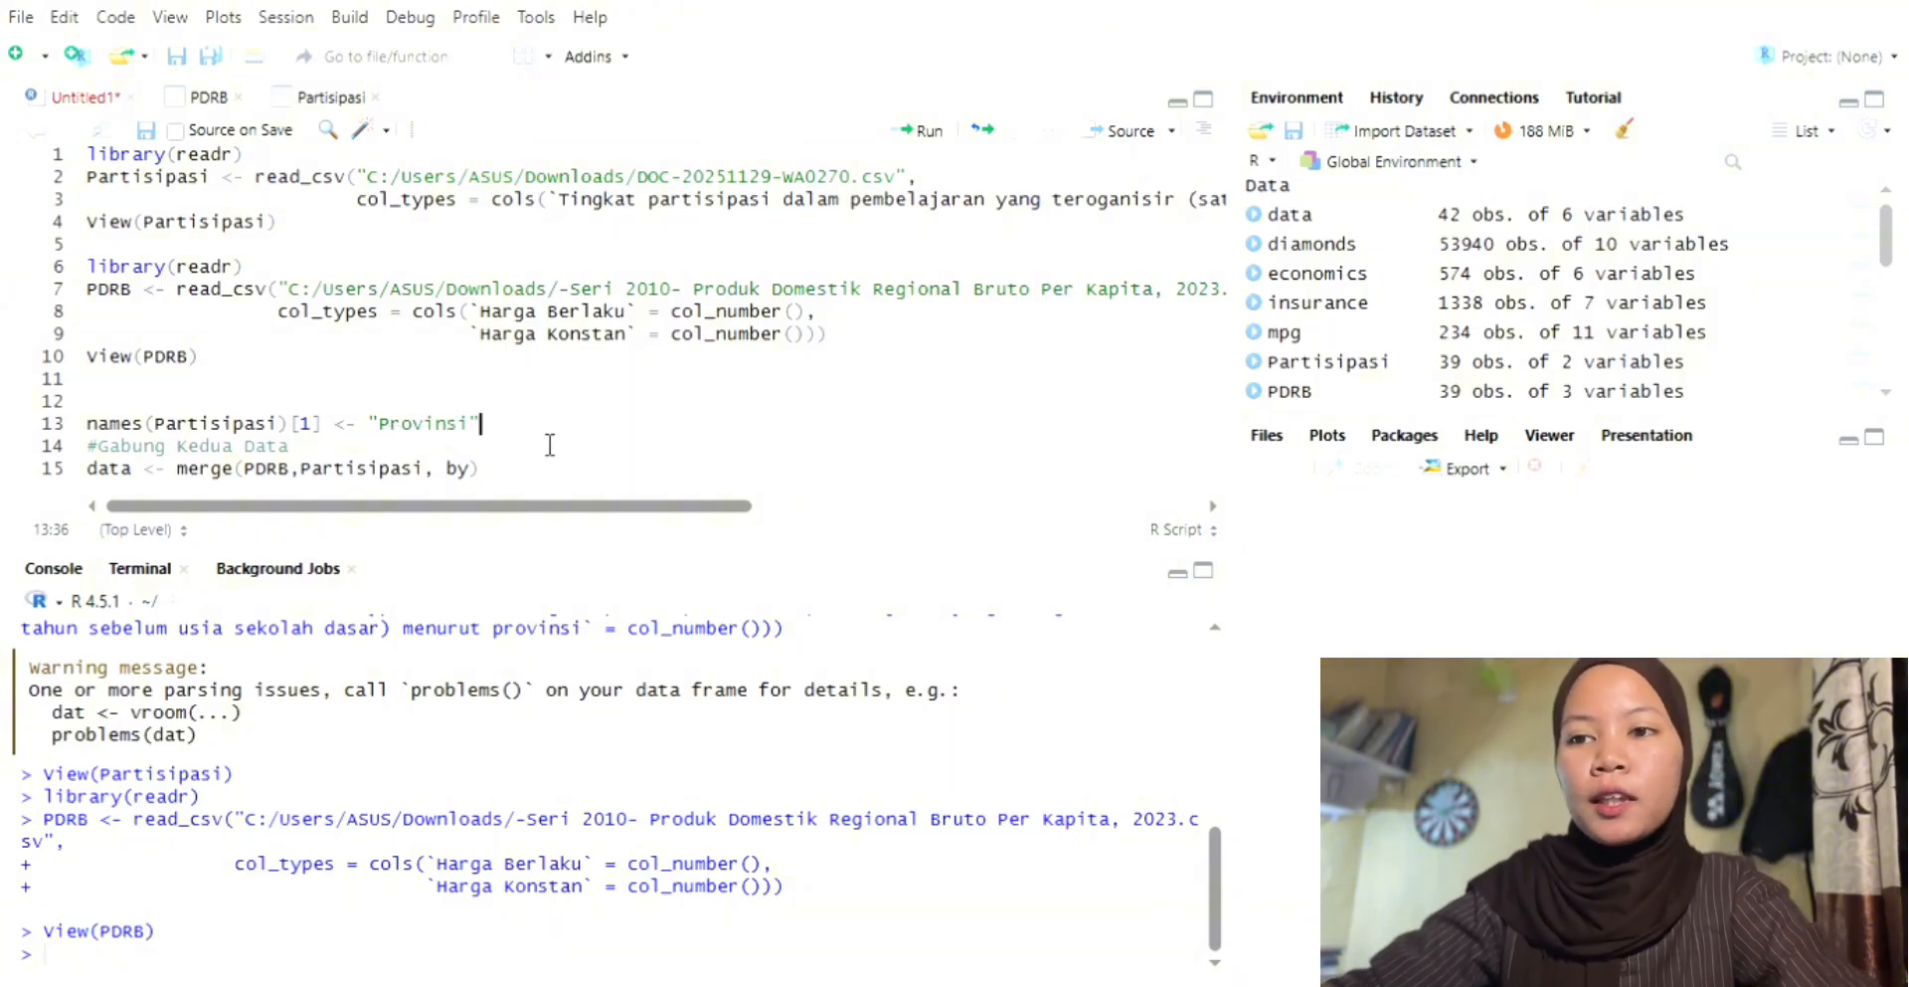
{"action": "left_click", "coordinate": [925, 135]}
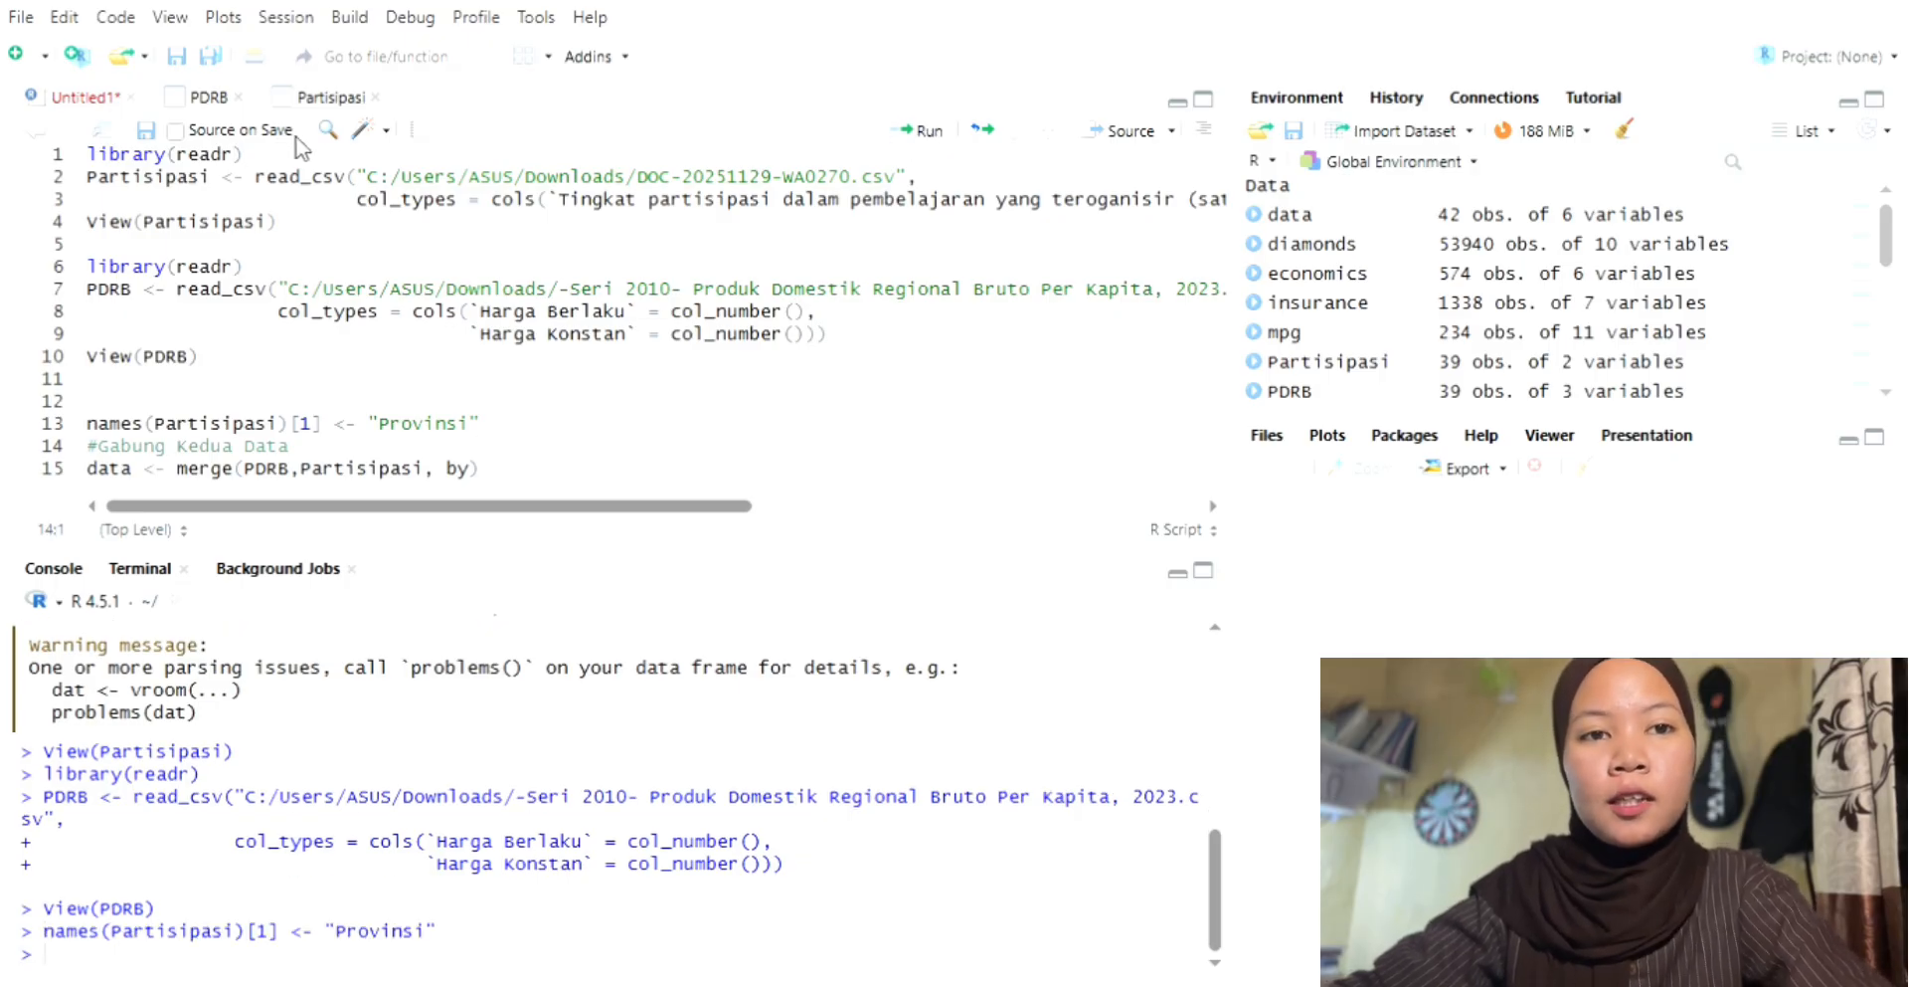
Step: Check the province column headers in the Partisipasi and PDRB tables, and return to the script
{"action": "left_click", "coordinate": [299, 97]}
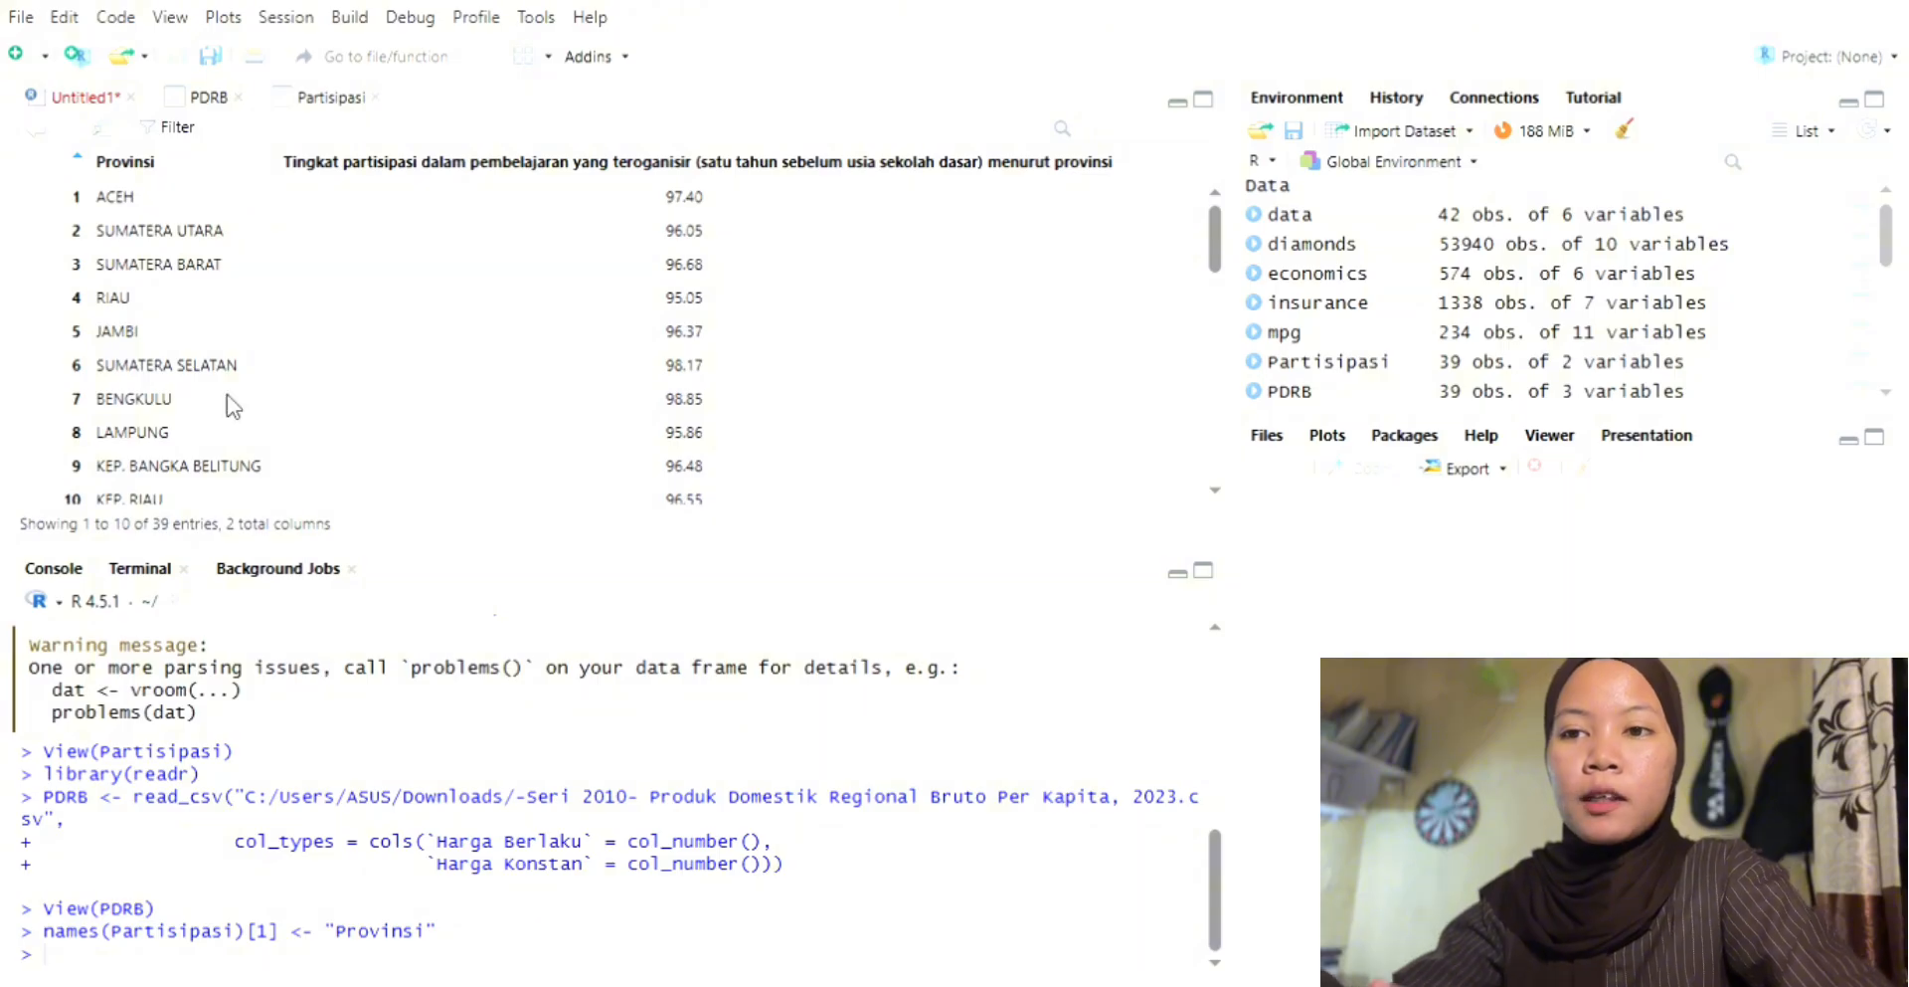
{"action": "left_click", "coordinate": [182, 95]}
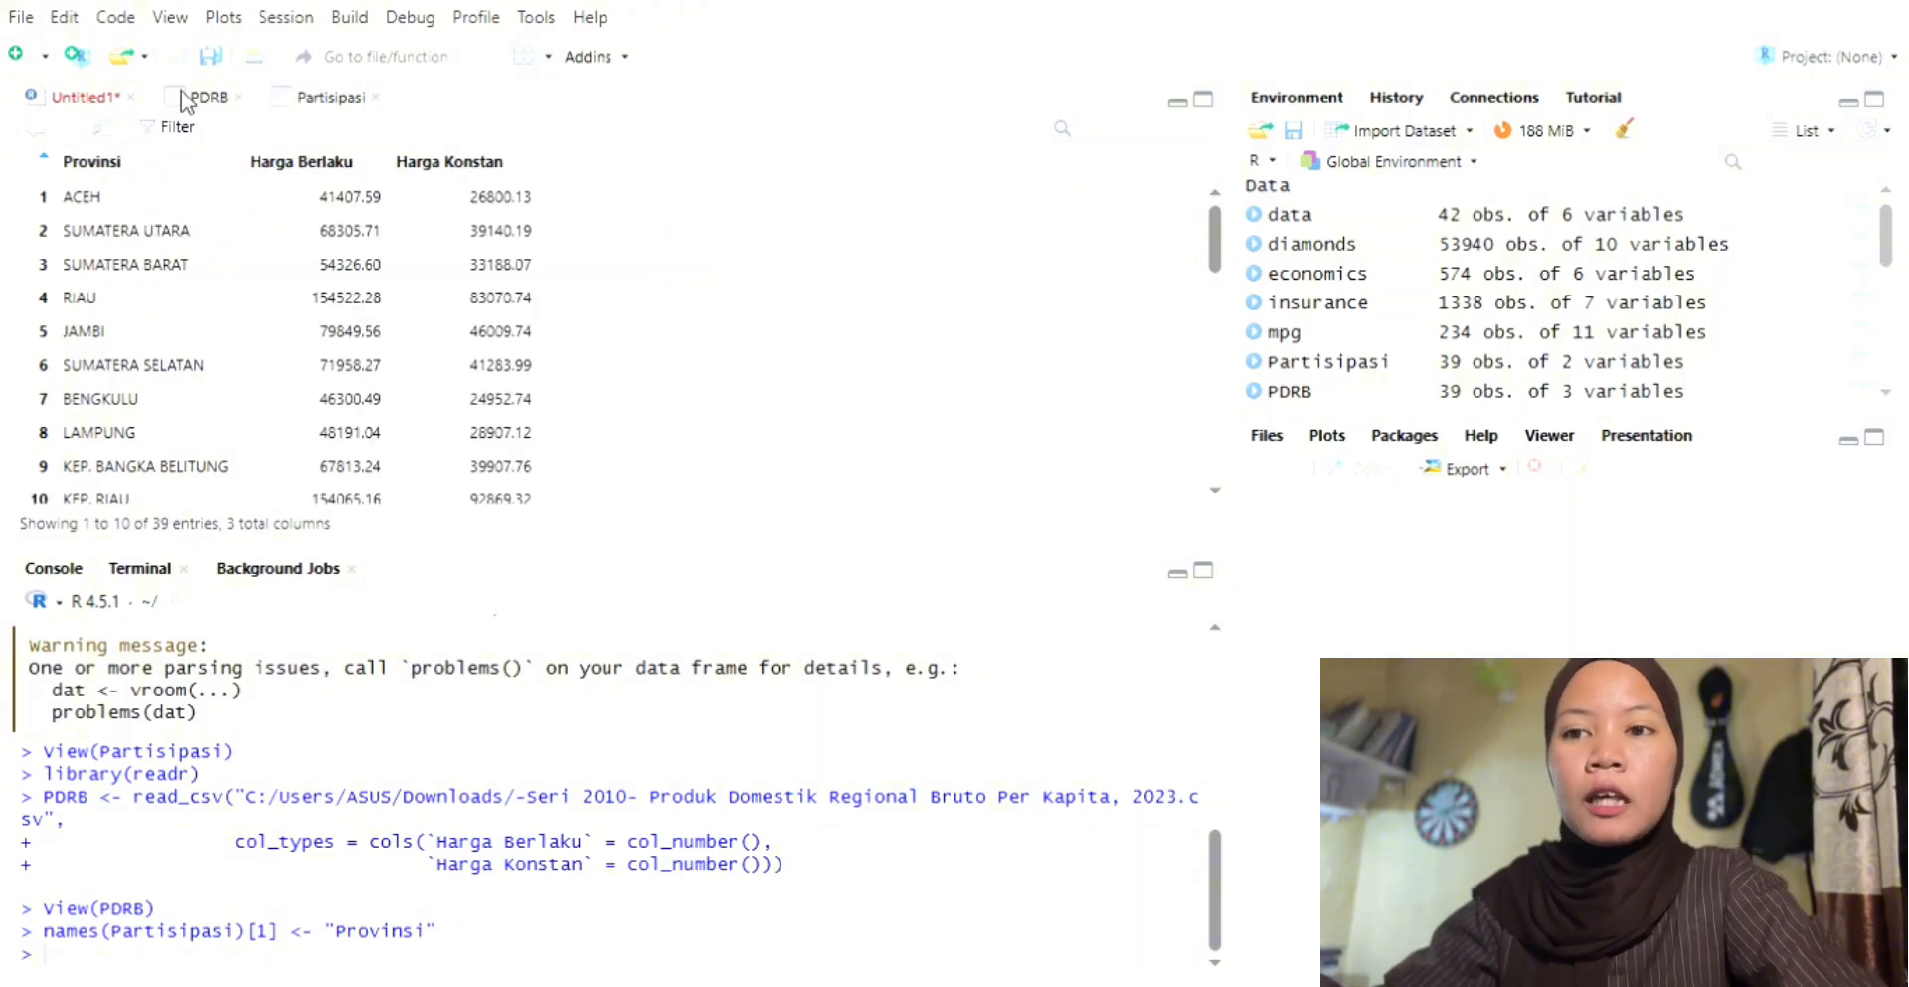
{"action": "left_click", "coordinate": [85, 94]}
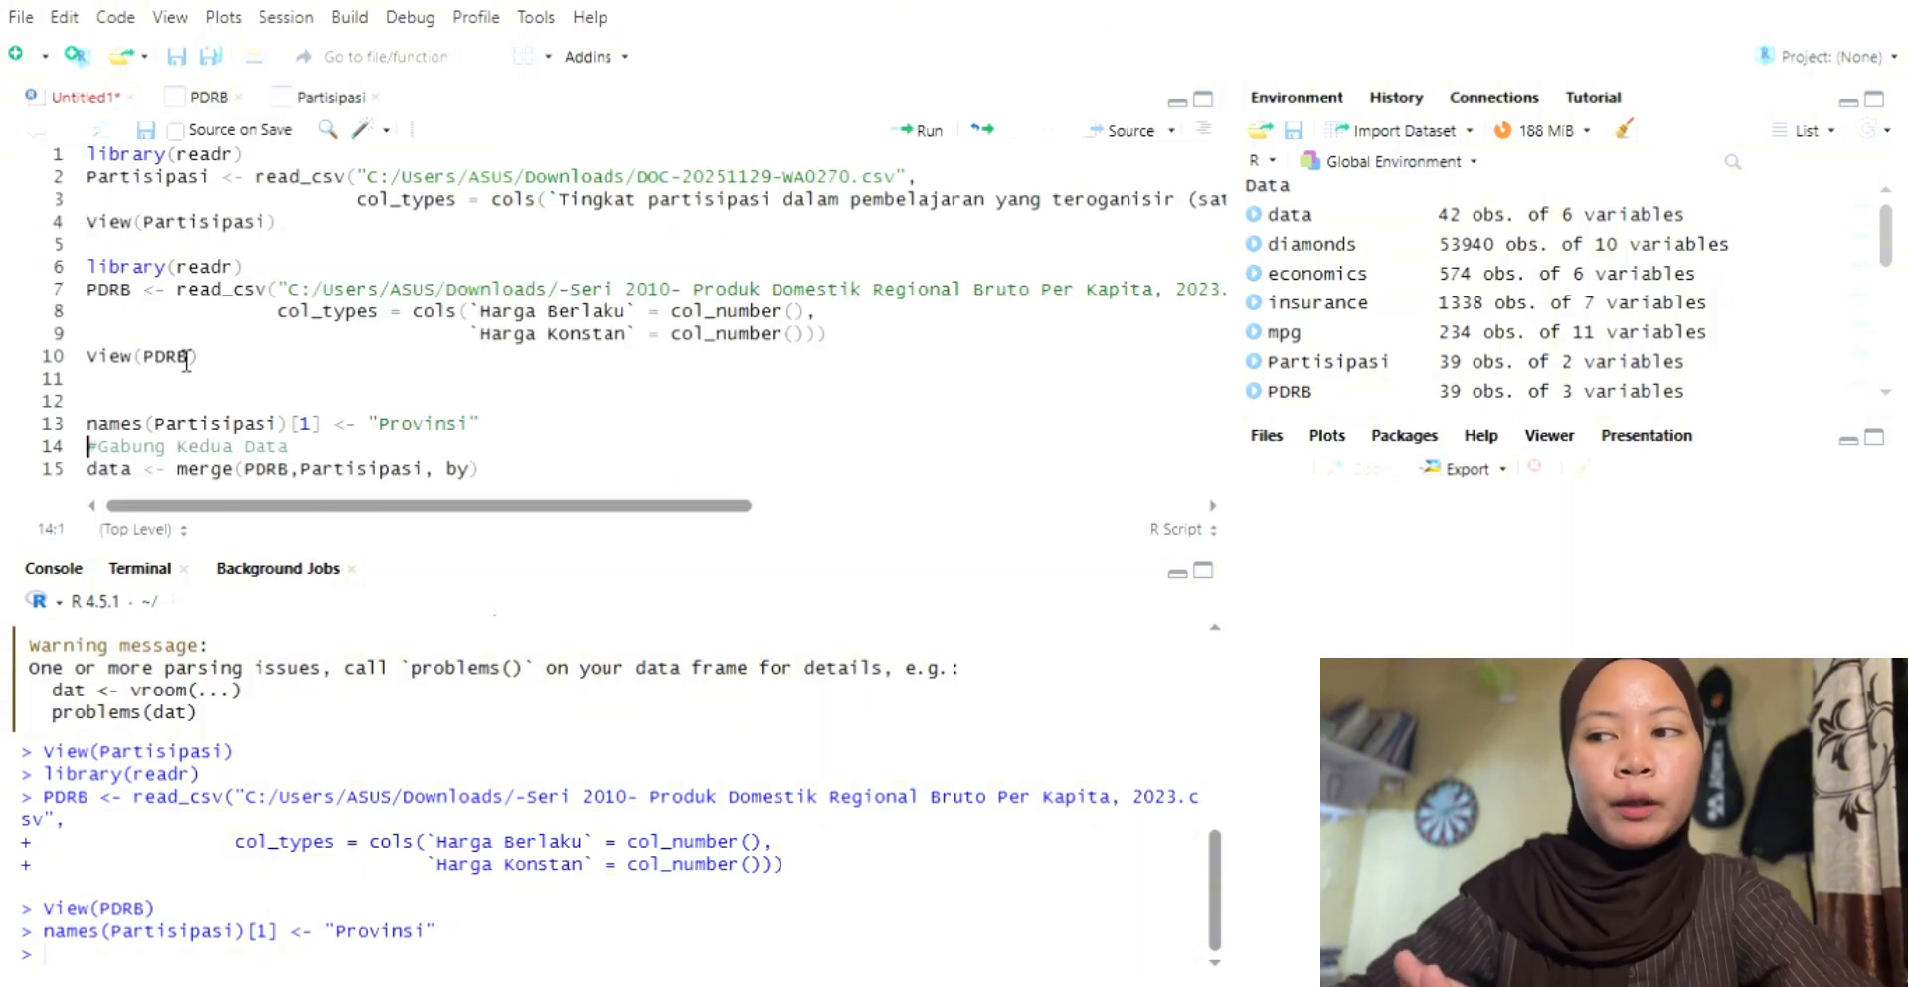
Step: Complete the merge statement with by="Provinsi" and run it to combine PDRB and Partisipasi into data
{"action": "left_click", "coordinate": [479, 485]}
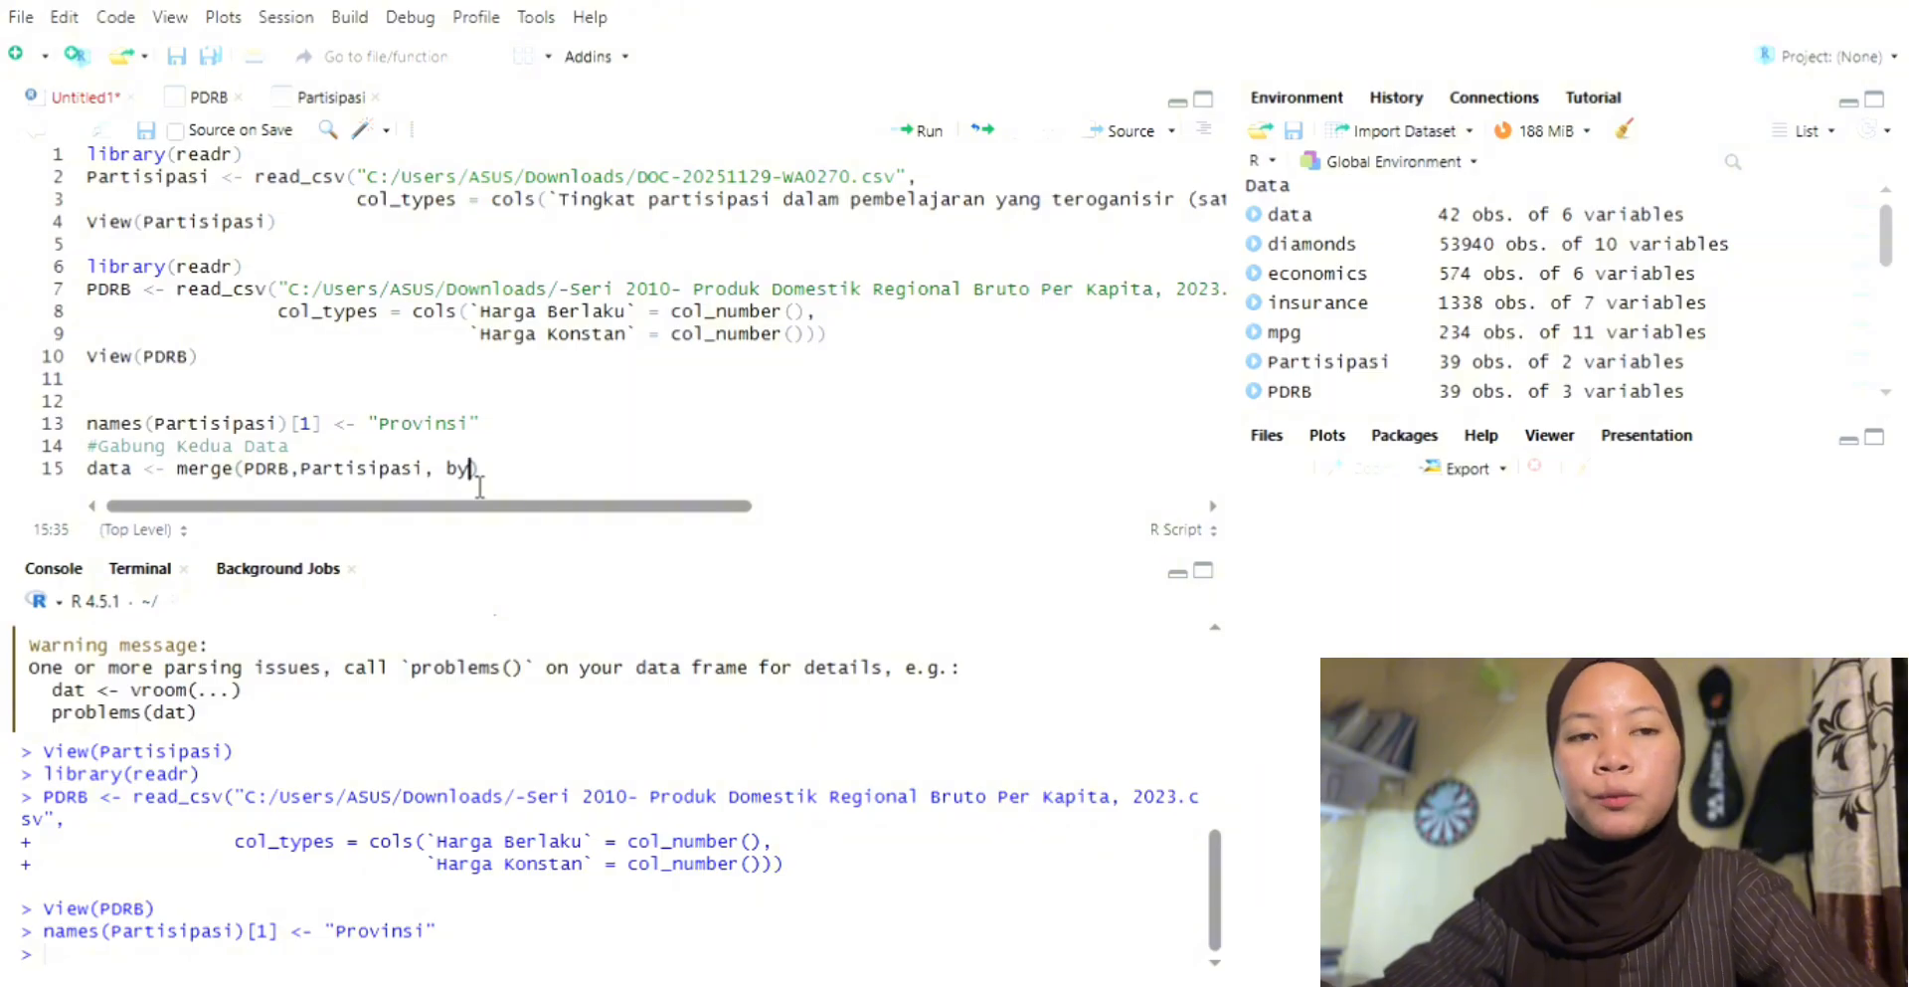
{"action": "type", "text": "="}
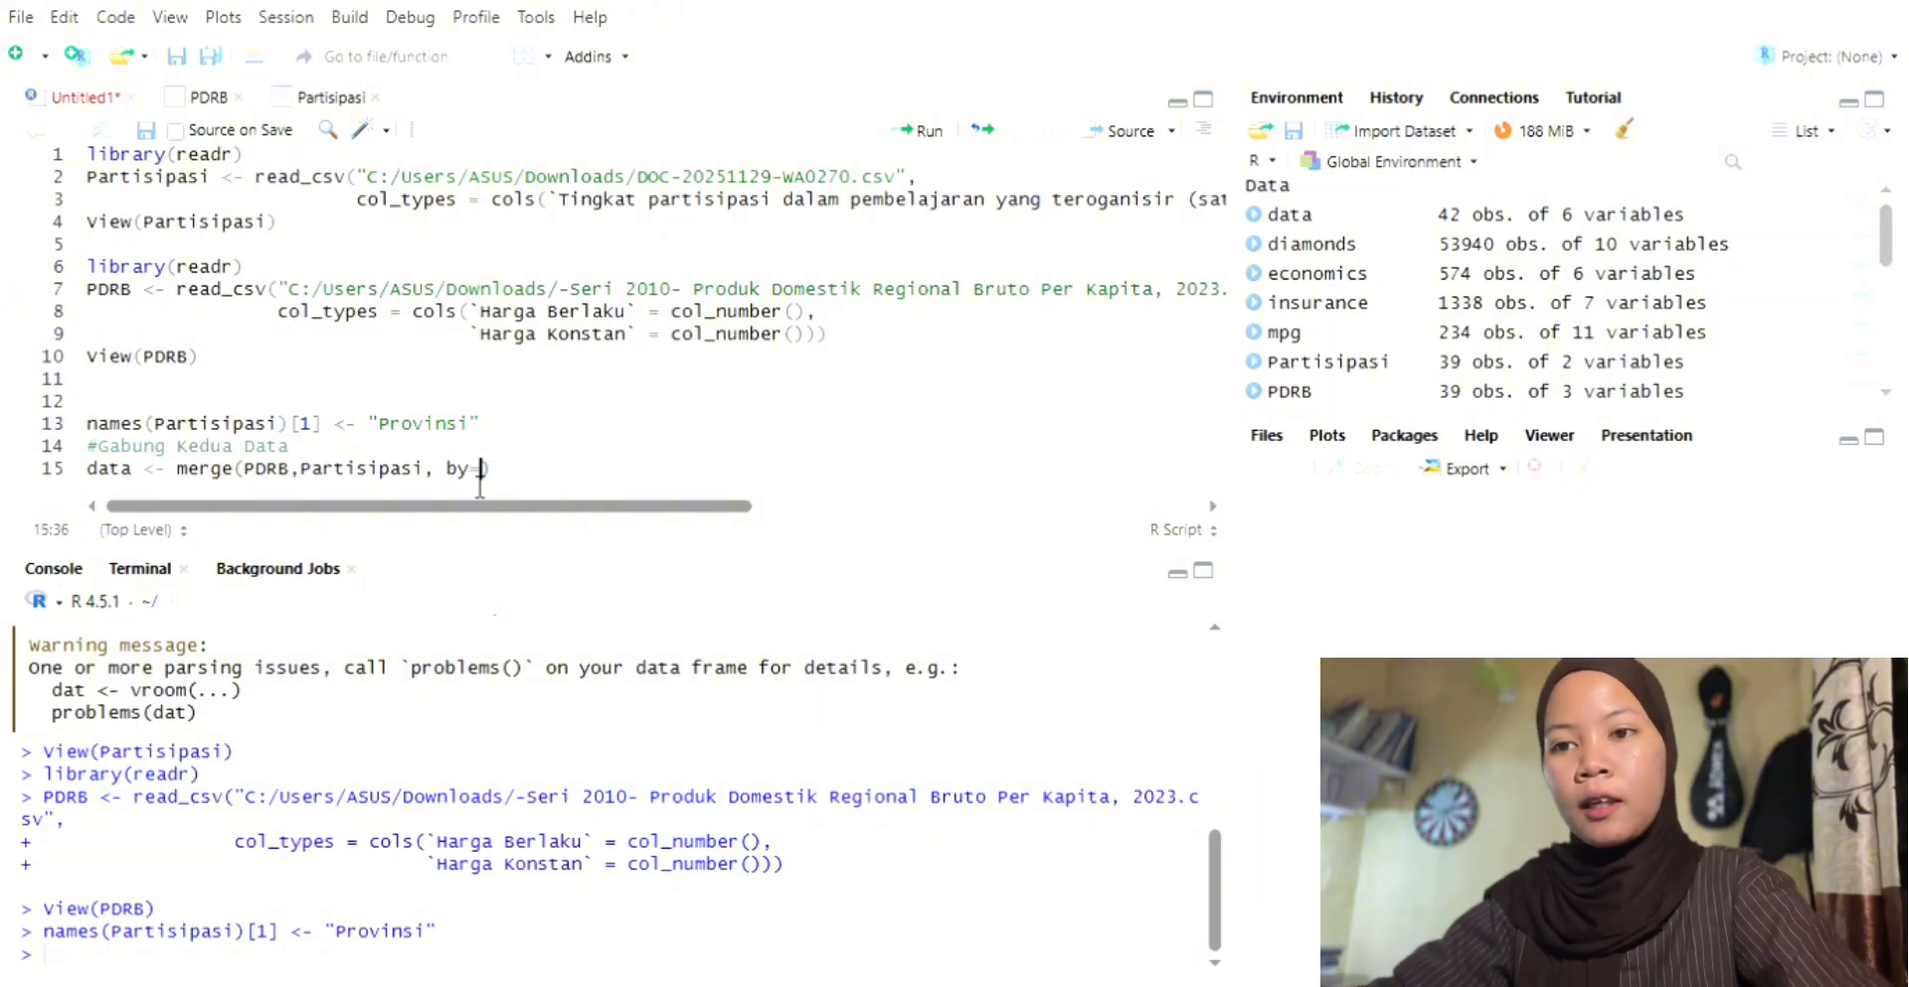
{"action": "type", "text": "\"Pr"}
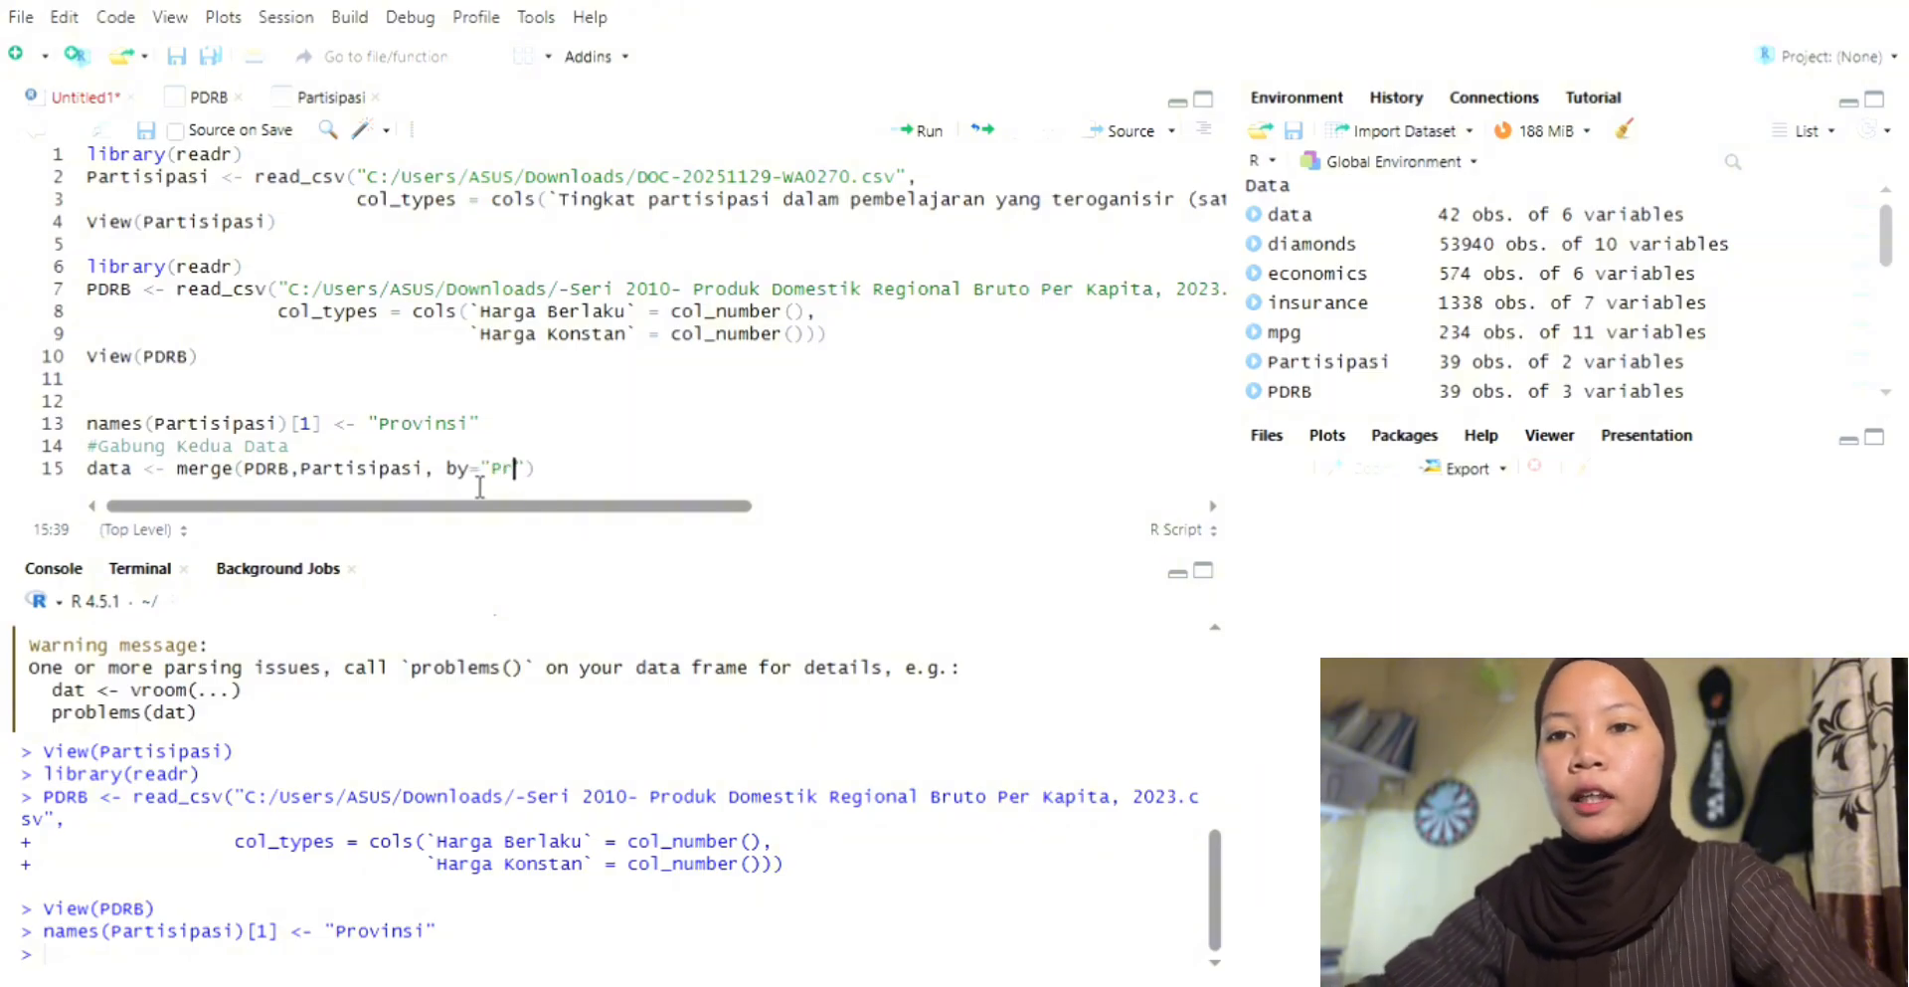
{"action": "type", "text": "o"}
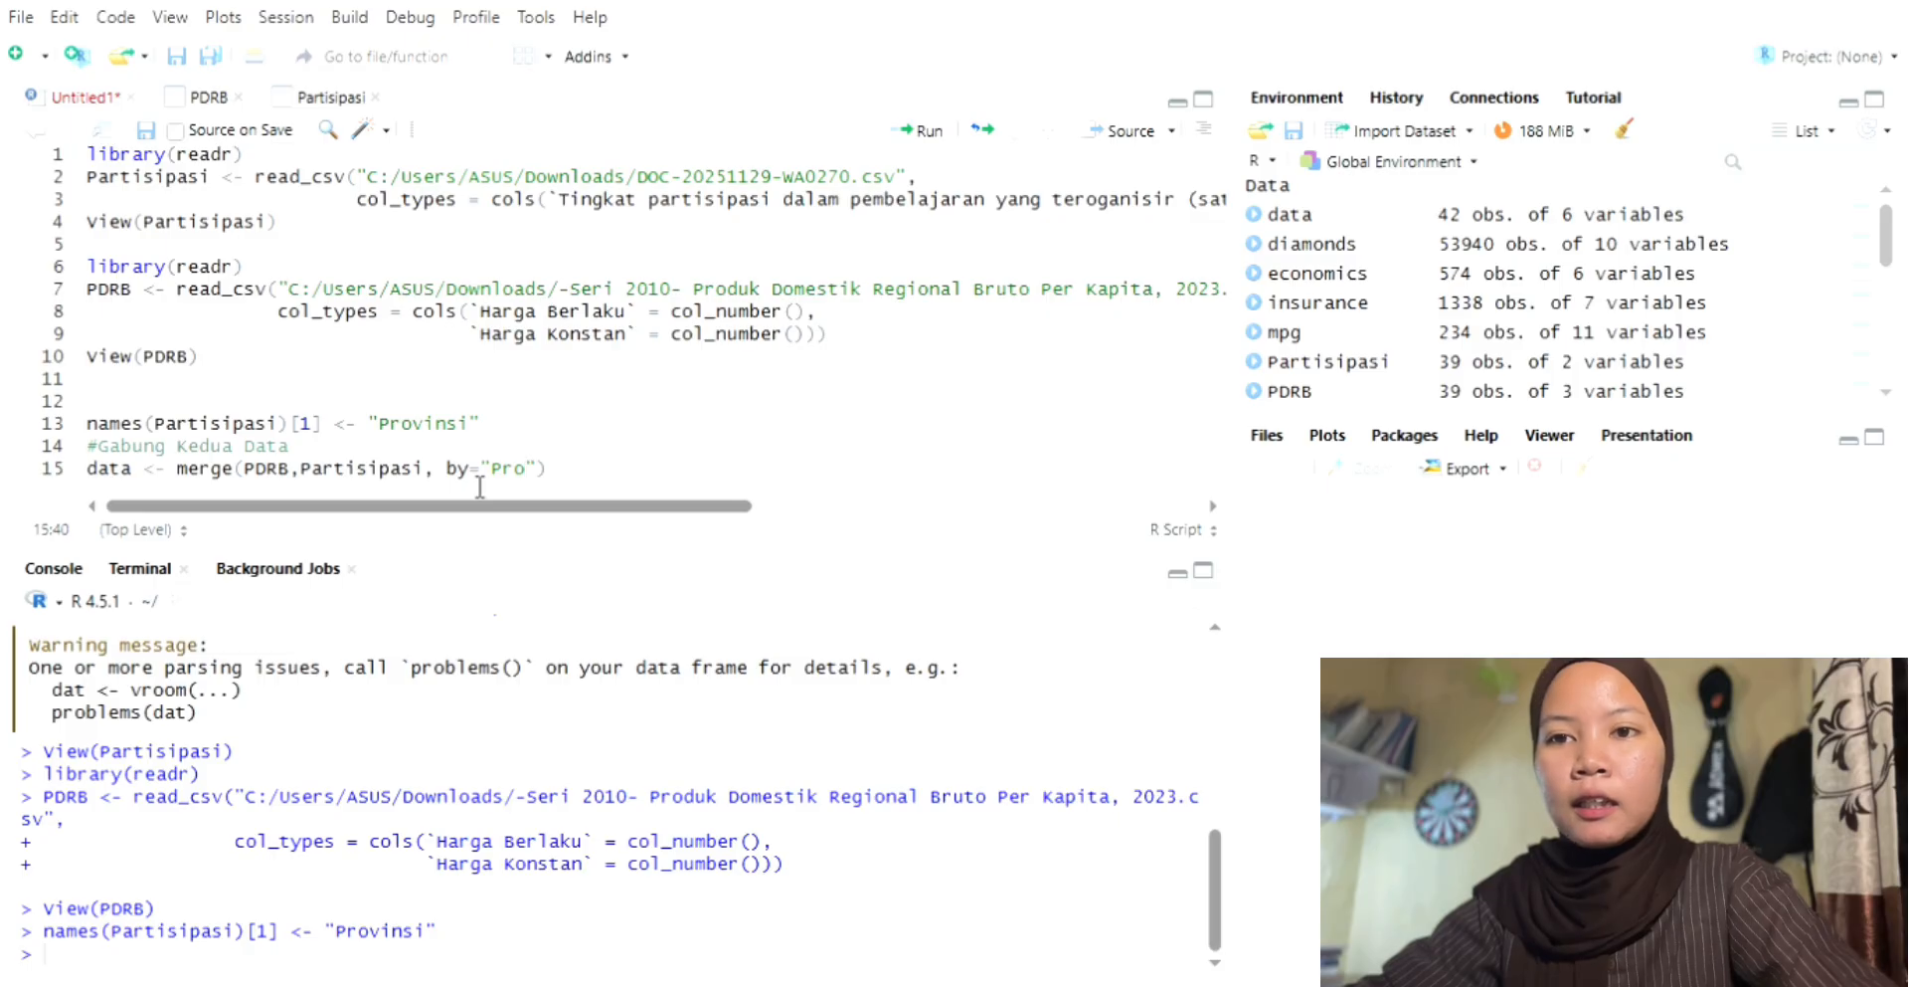
{"action": "type", "text": "vinsi"}
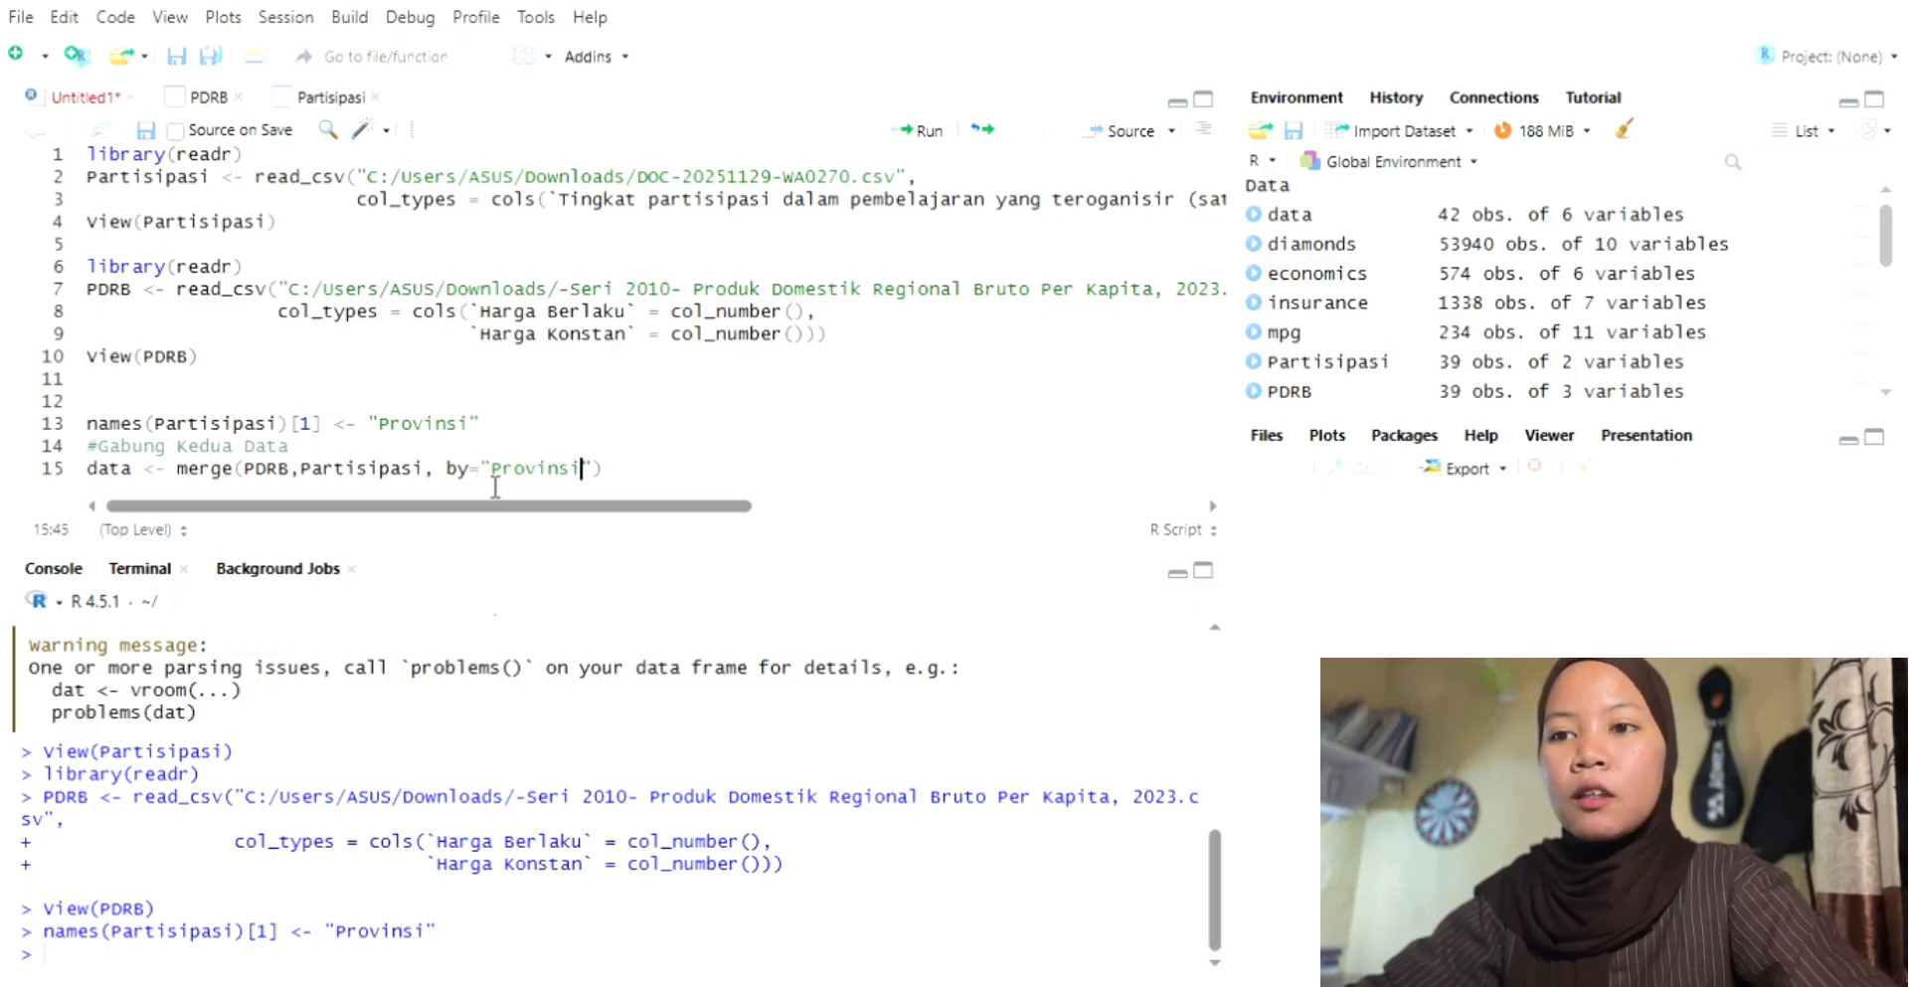
{"action": "left_click", "coordinate": [618, 487]}
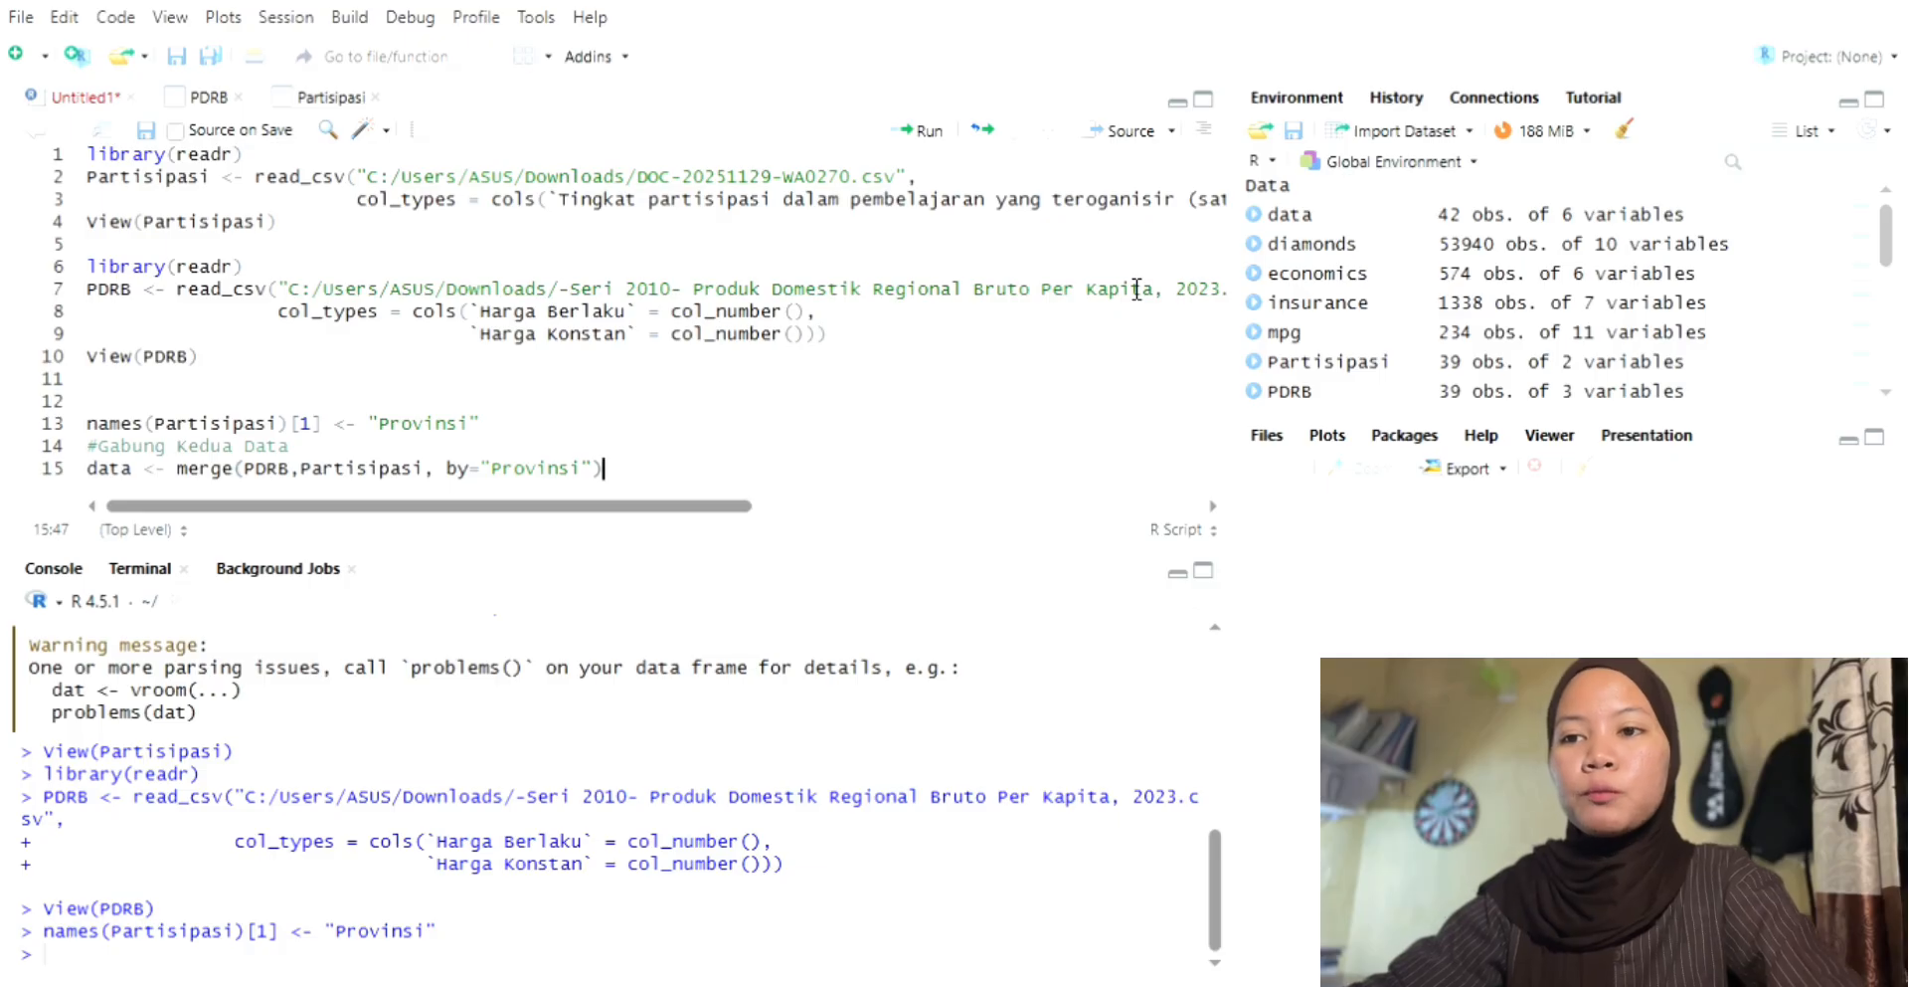
{"action": "left_click", "coordinate": [928, 131]}
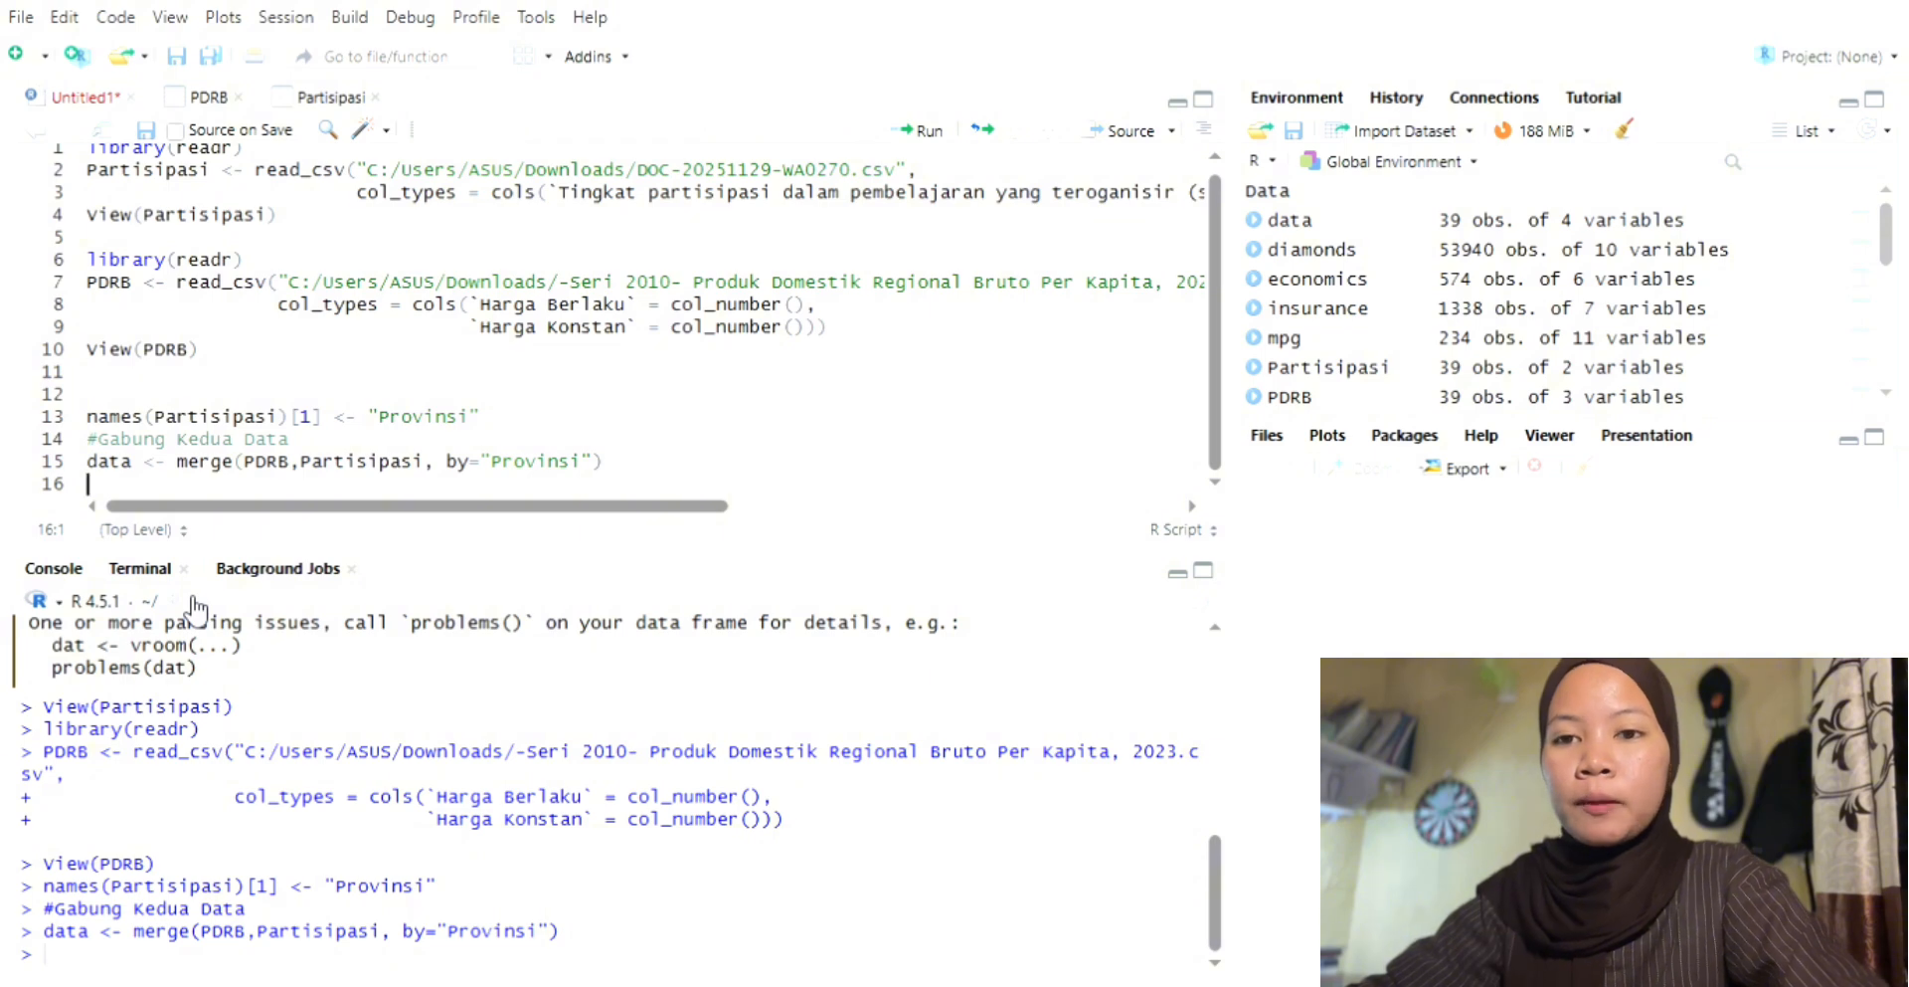
Step: Add View(data) below the merge statement, run it, and look through the rows of the merged table
{"action": "type", "text": "vi"}
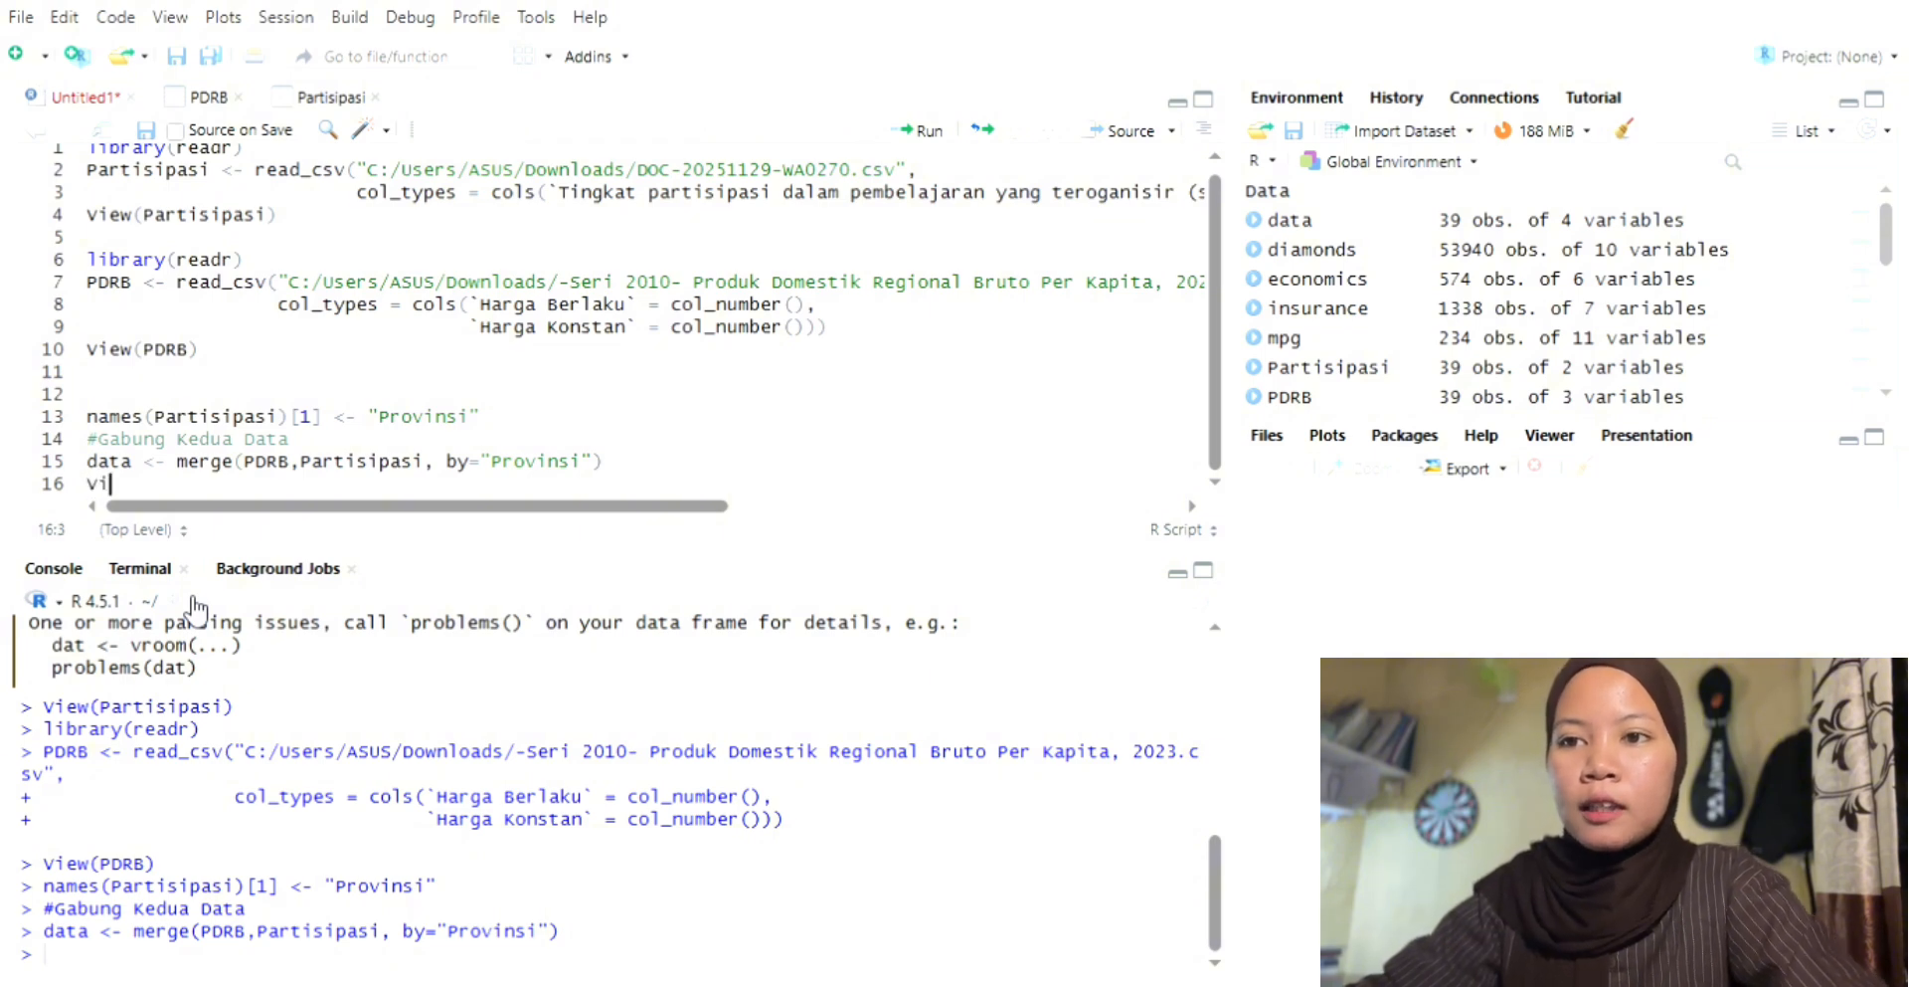
{"action": "type", "text": "e"}
{"action": "key", "text": "Return"}
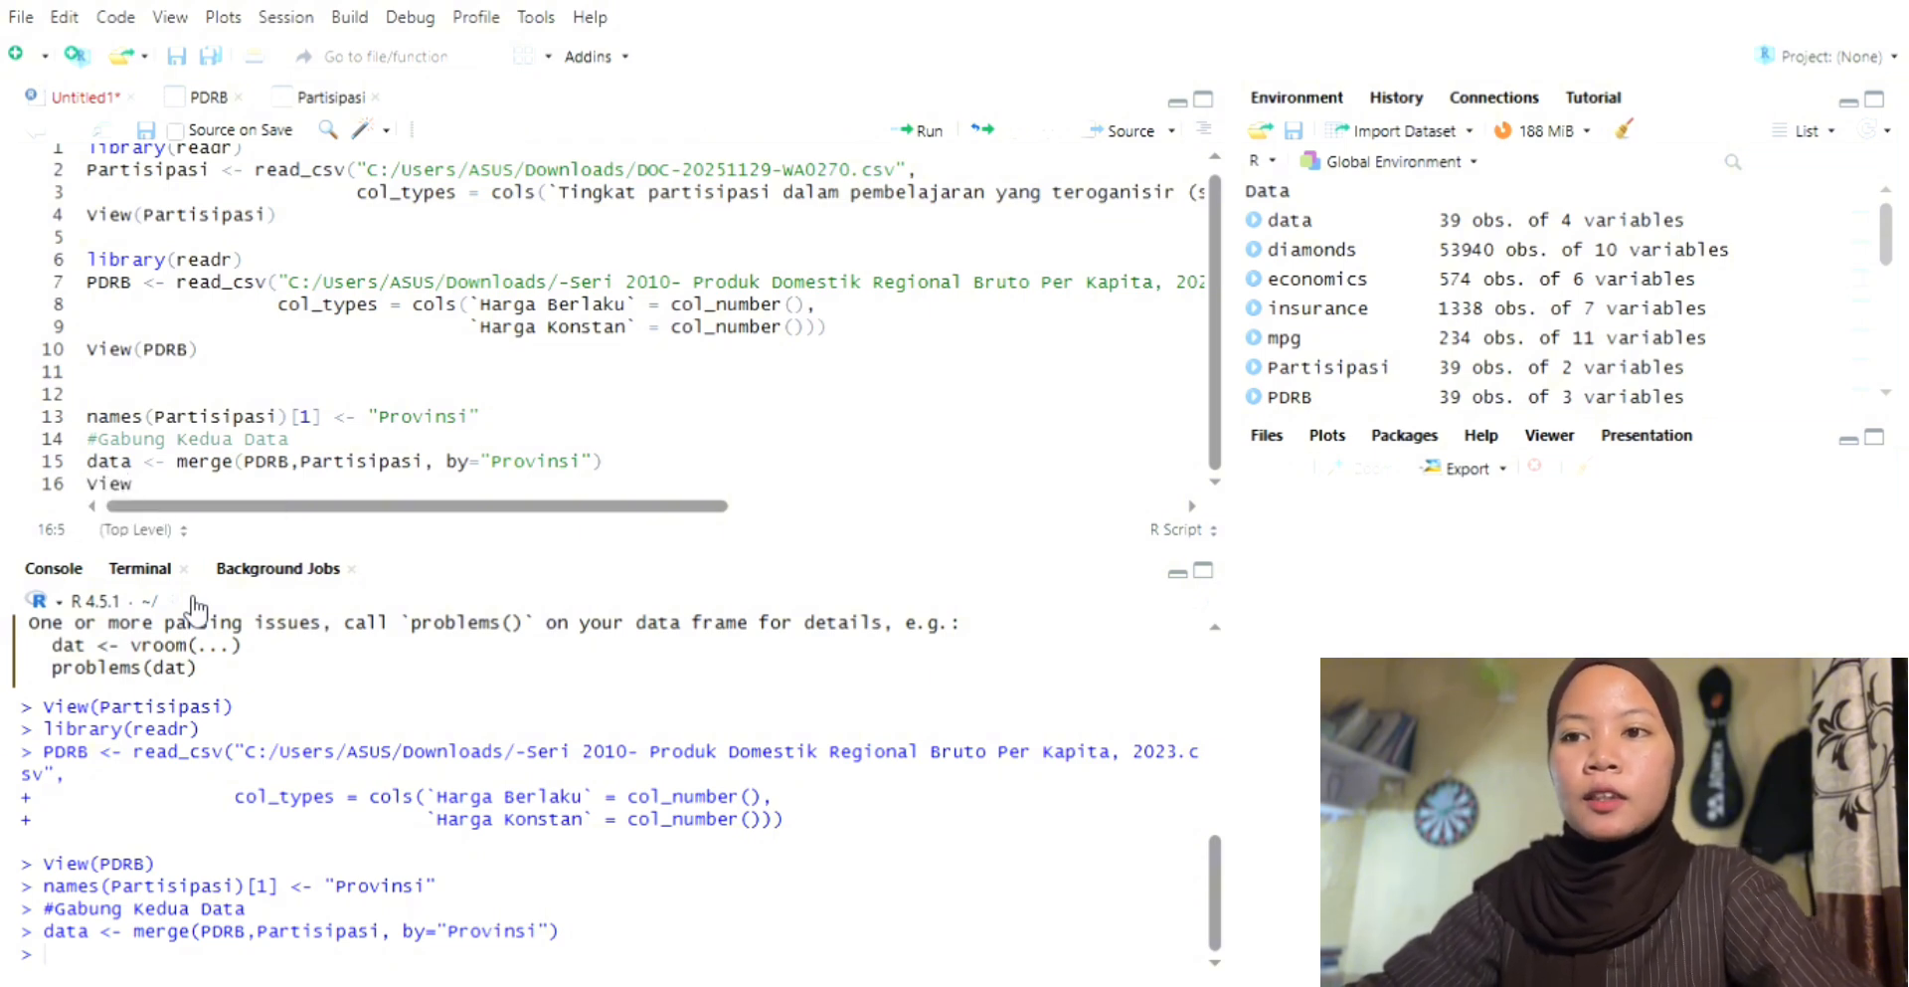
{"action": "type", "text": "("}
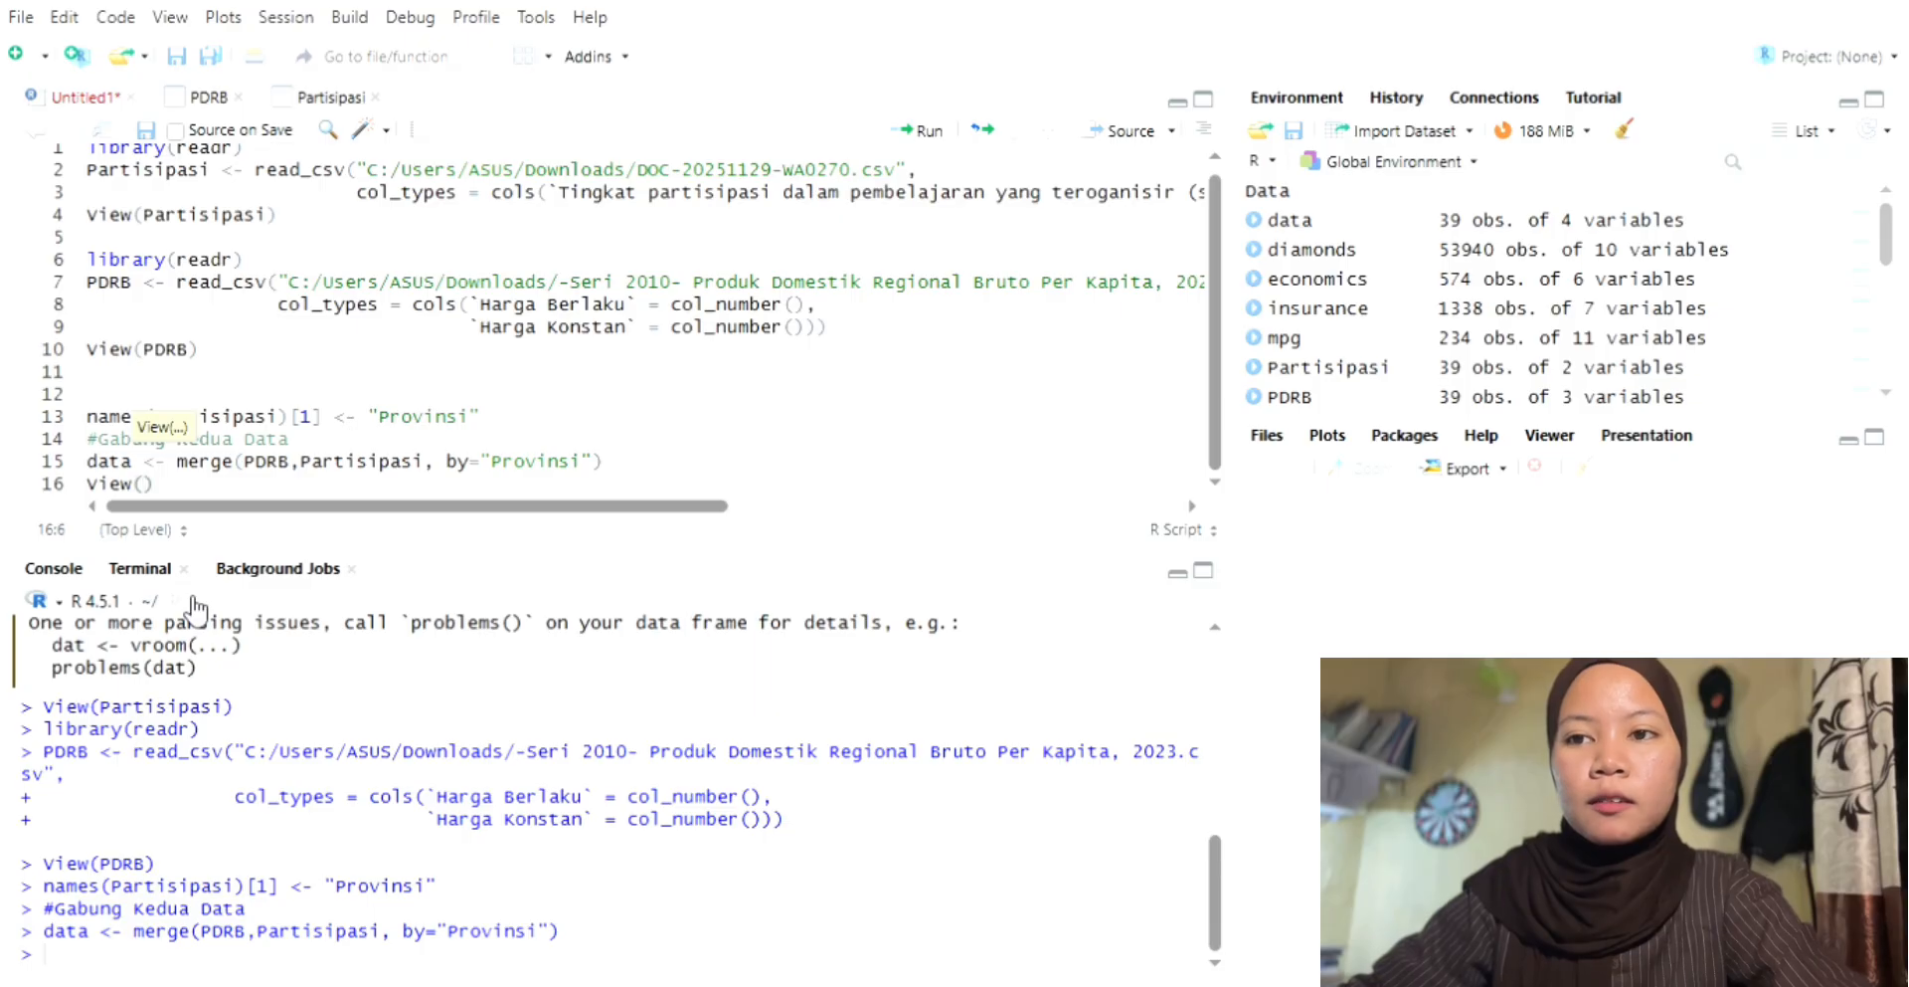
{"action": "type", "text": "data)"}
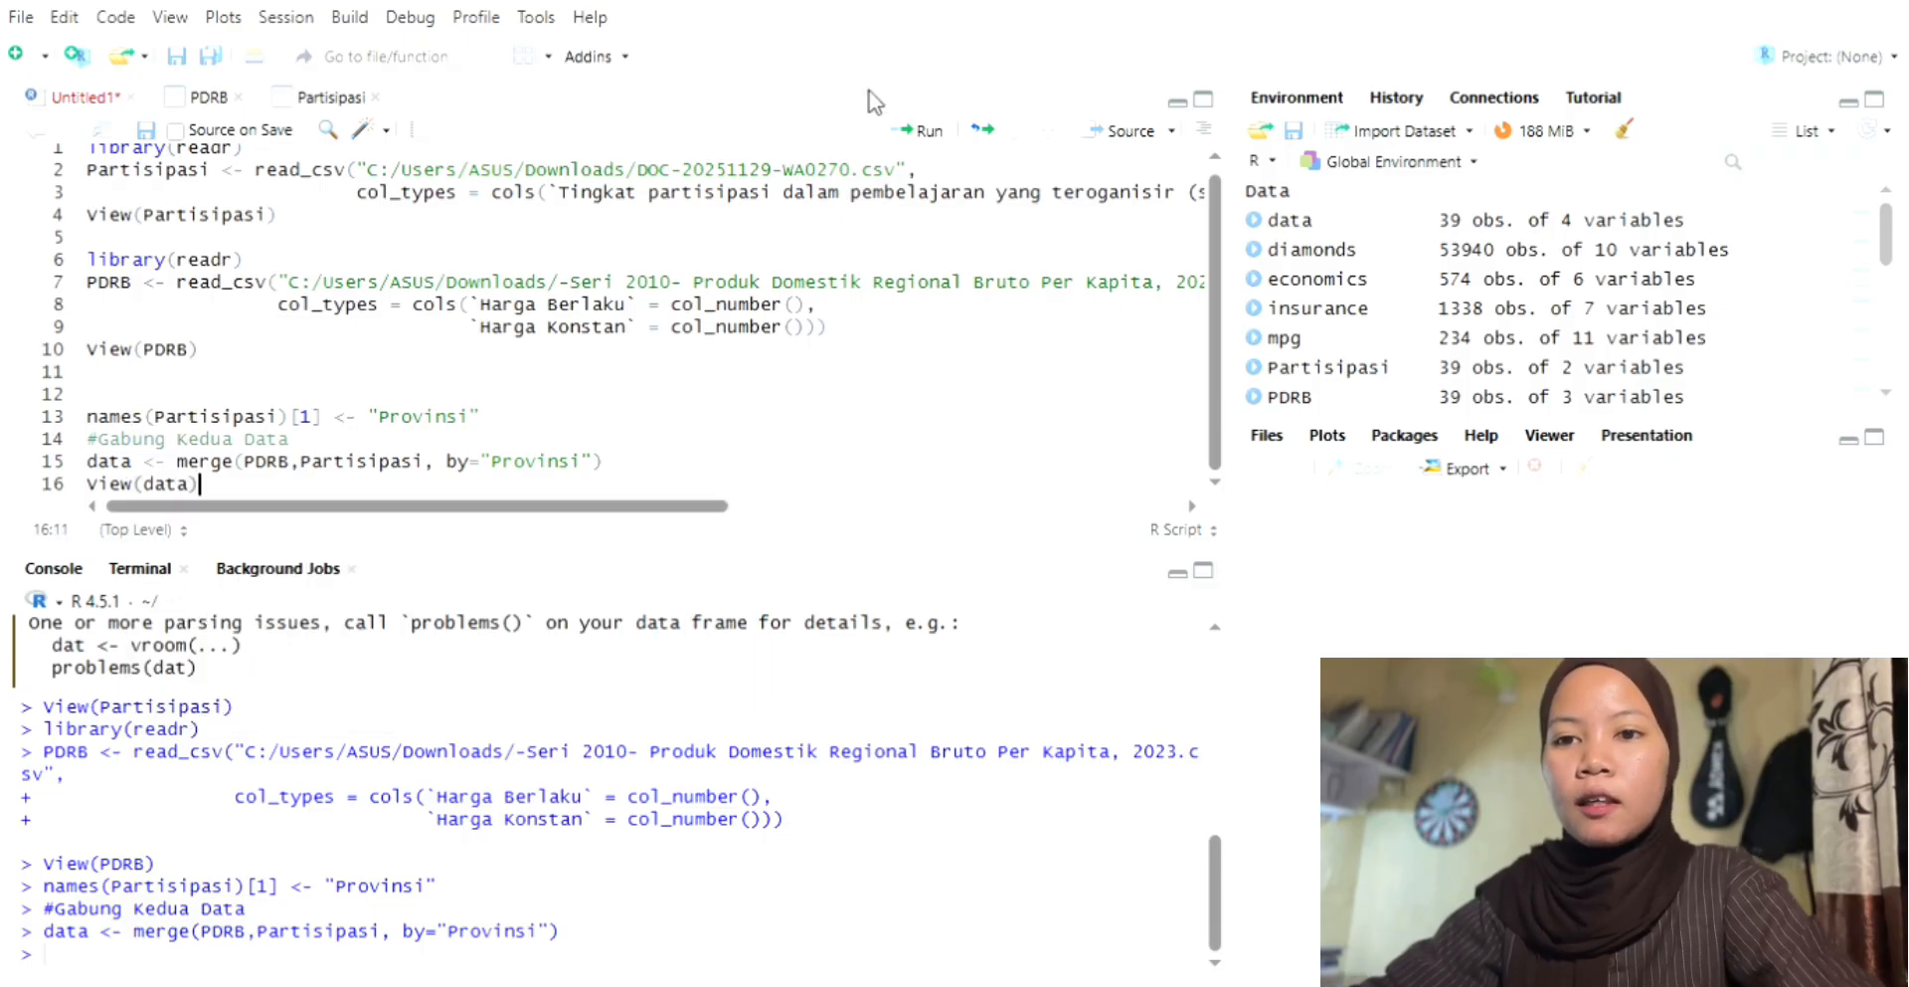
{"action": "left_click", "coordinate": [924, 131]}
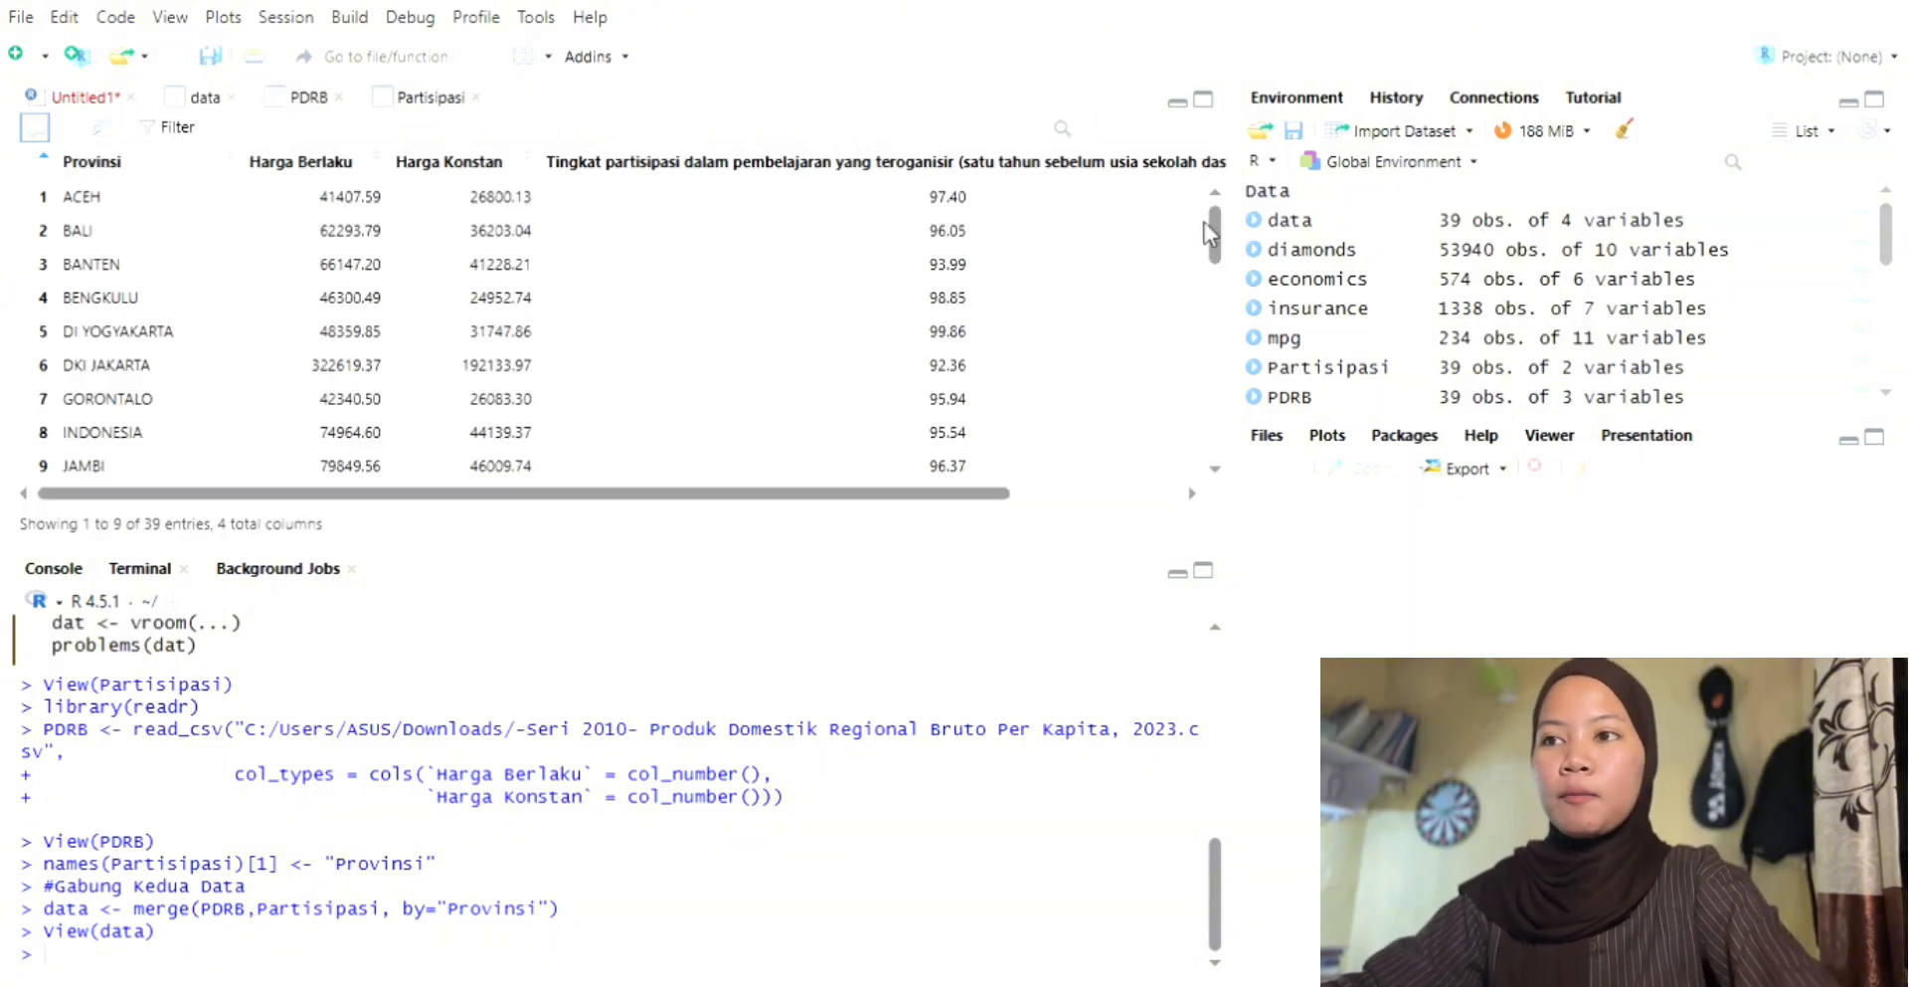
{"action": "left_click_drag", "start_coordinate": [1222, 236], "coordinate": [1239, 453]}
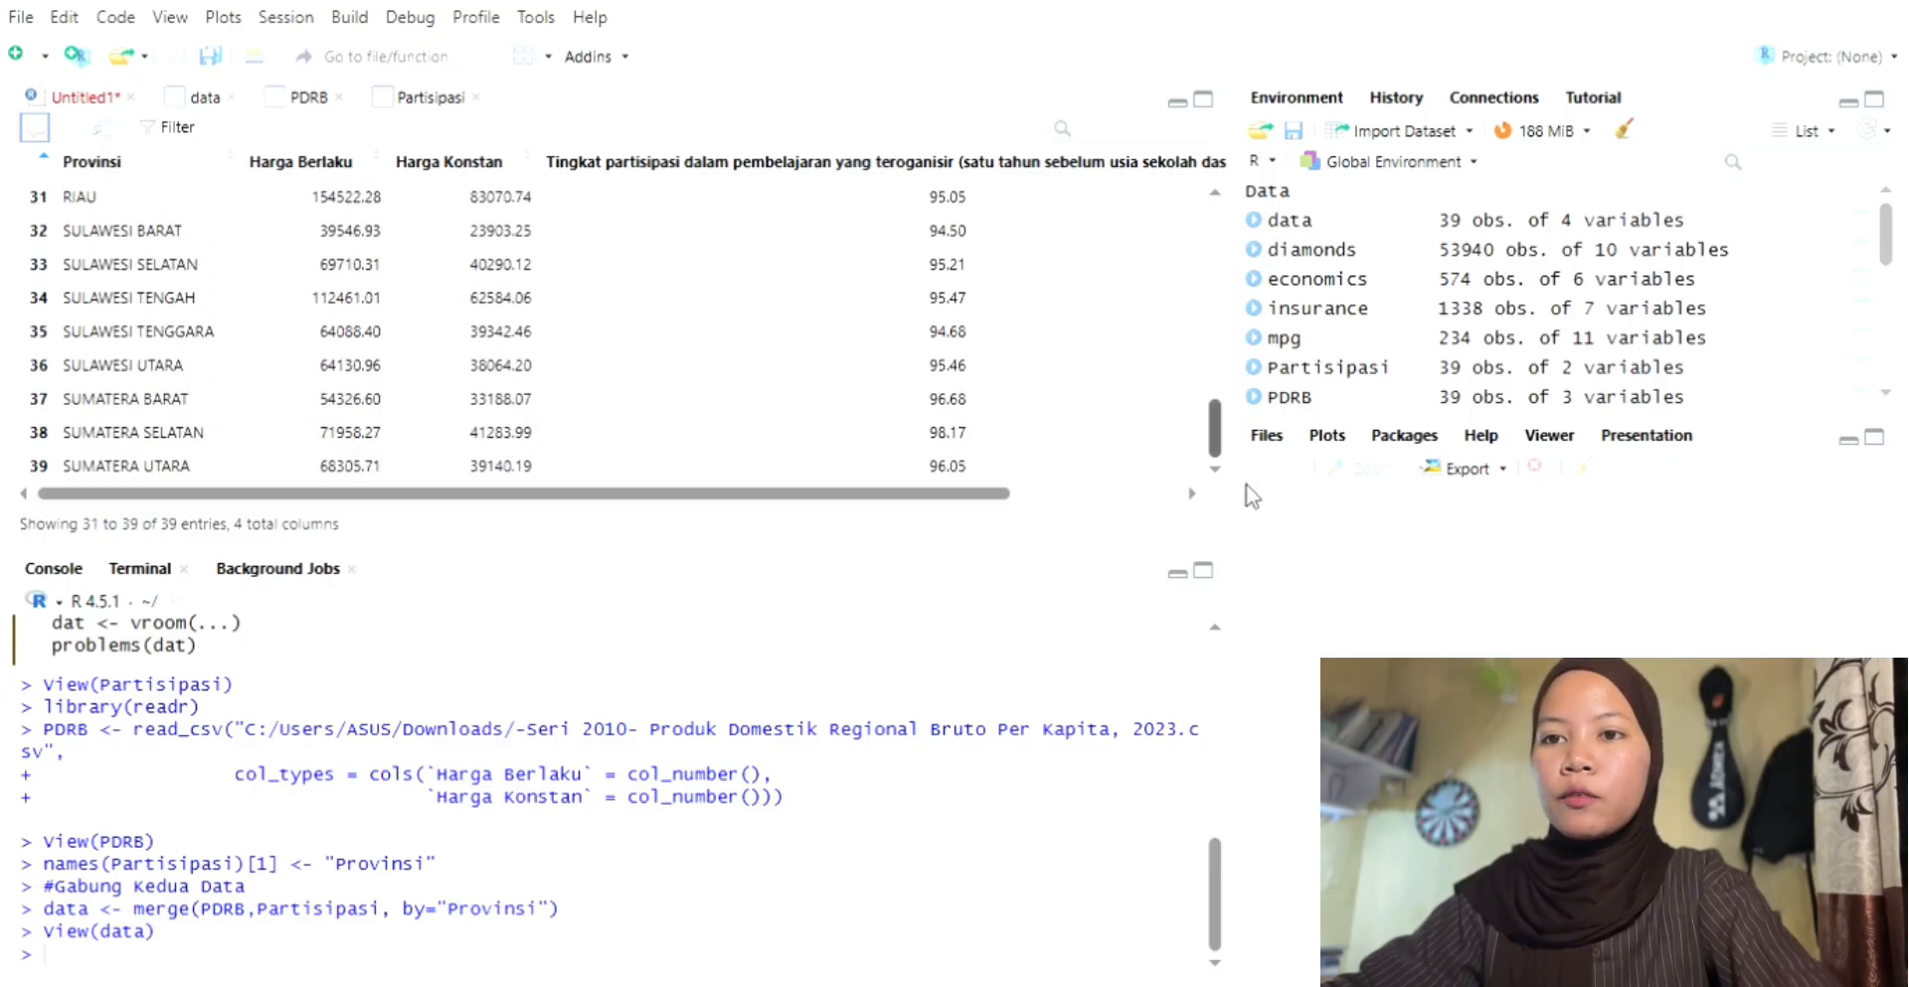
{"action": "scroll", "coordinate": [1249, 438], "scroll_direction": "up", "scroll_amount": 3}
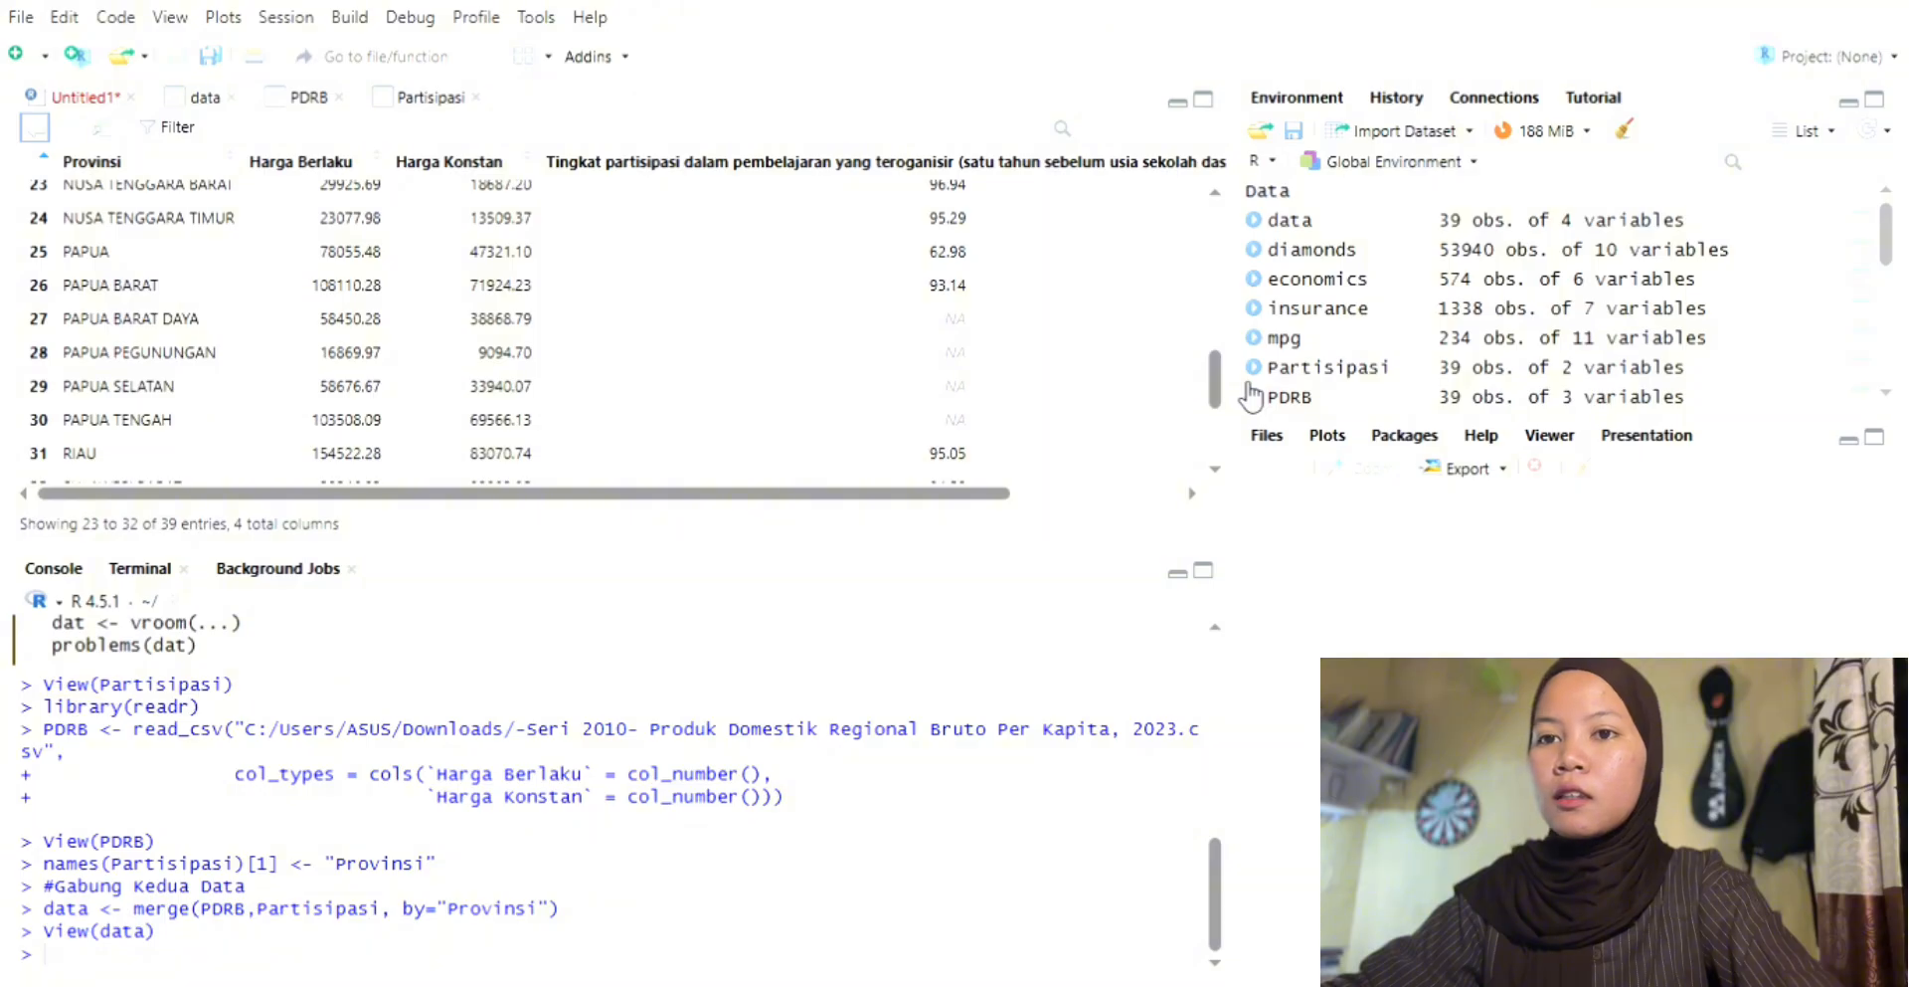